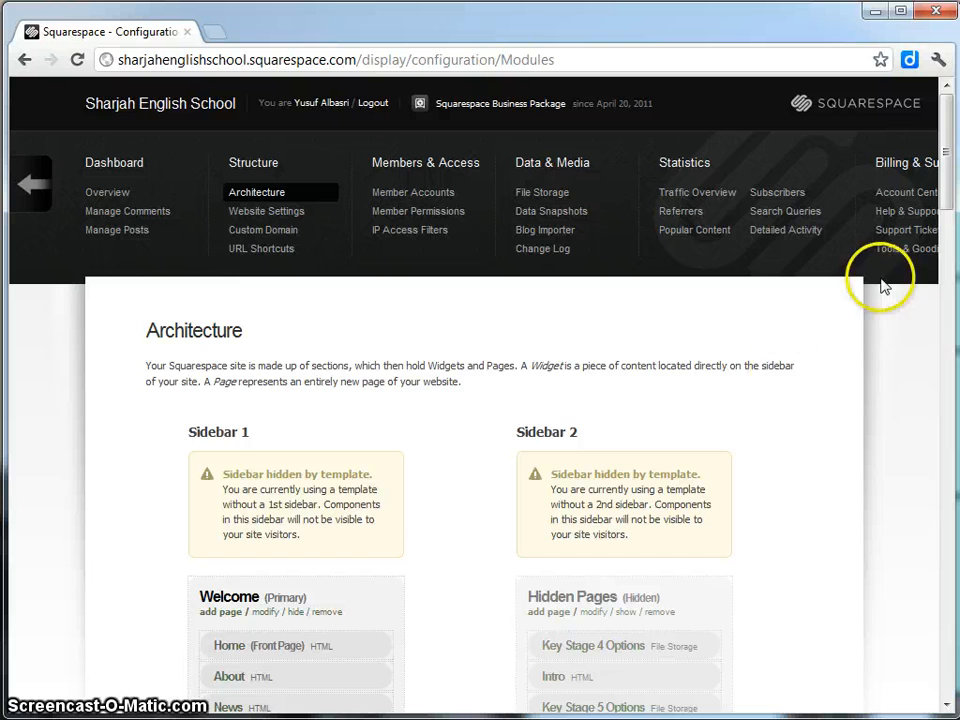
Browse the site architecture page to find the Art department pages.
left_click_drag(948, 161, 924, 612)
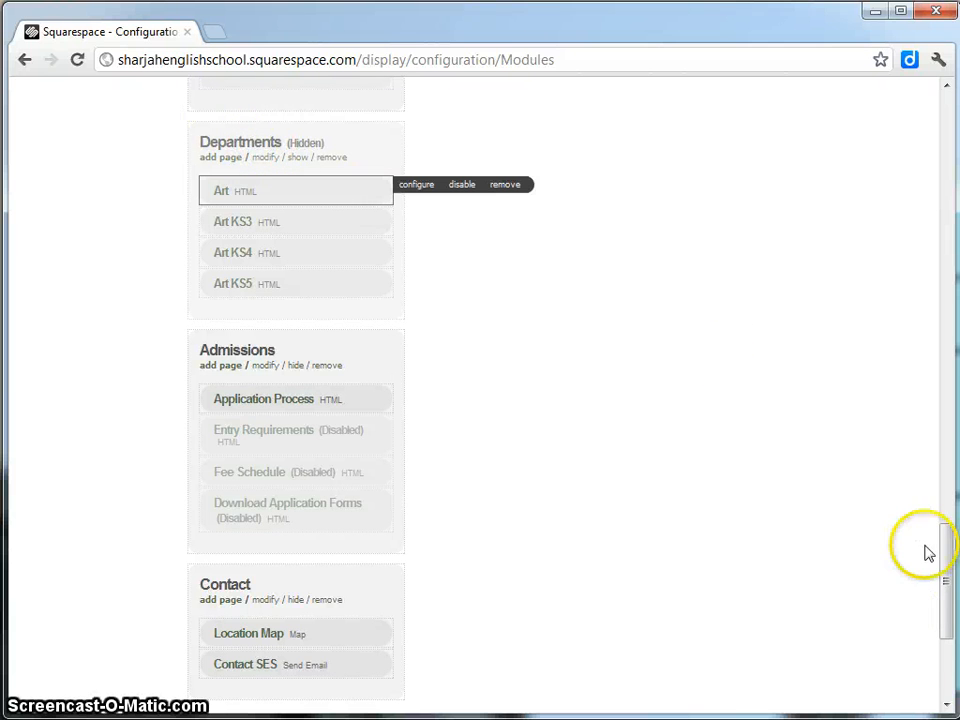
mouse_move(949, 542)
left_mouse_down()
mouse_move(945, 587)
mouse_move(945, 540)
left_mouse_up()
left_click(266, 180)
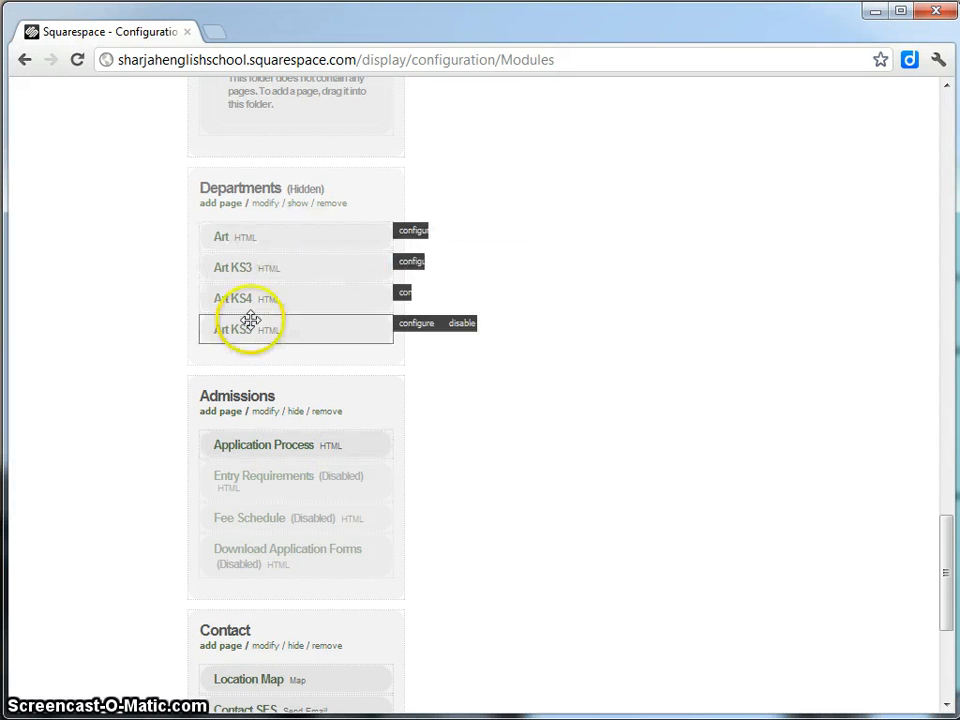
scroll(255, 322, "up", 2)
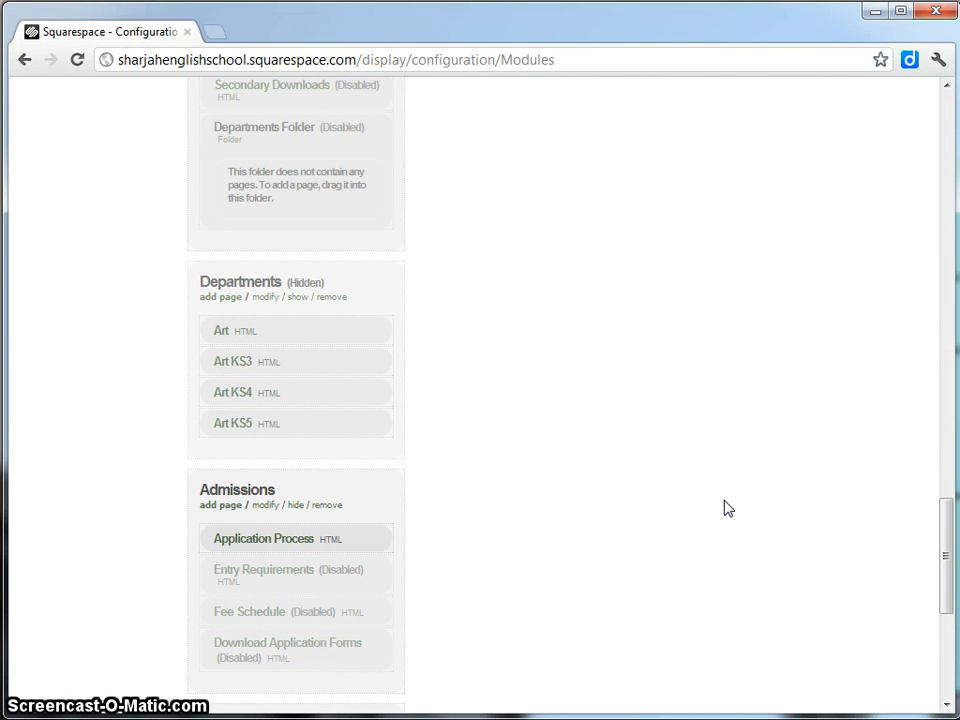
left_click(675, 463)
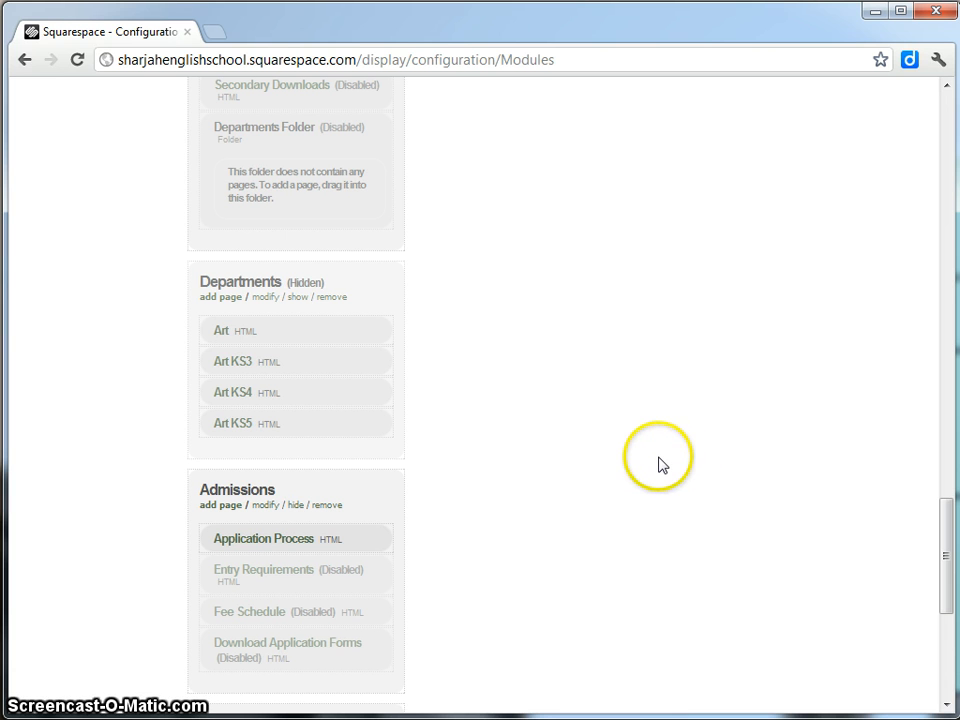
Open the Art page in a second tab and view it in Preview mode.
mouse_move(225, 320)
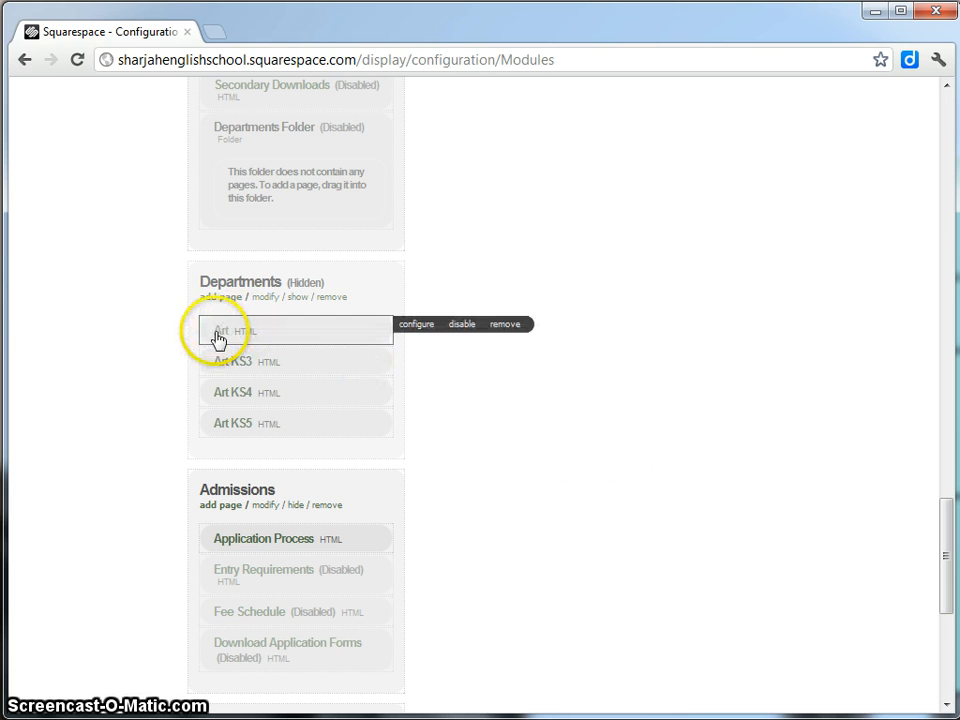
middle_click(218, 336)
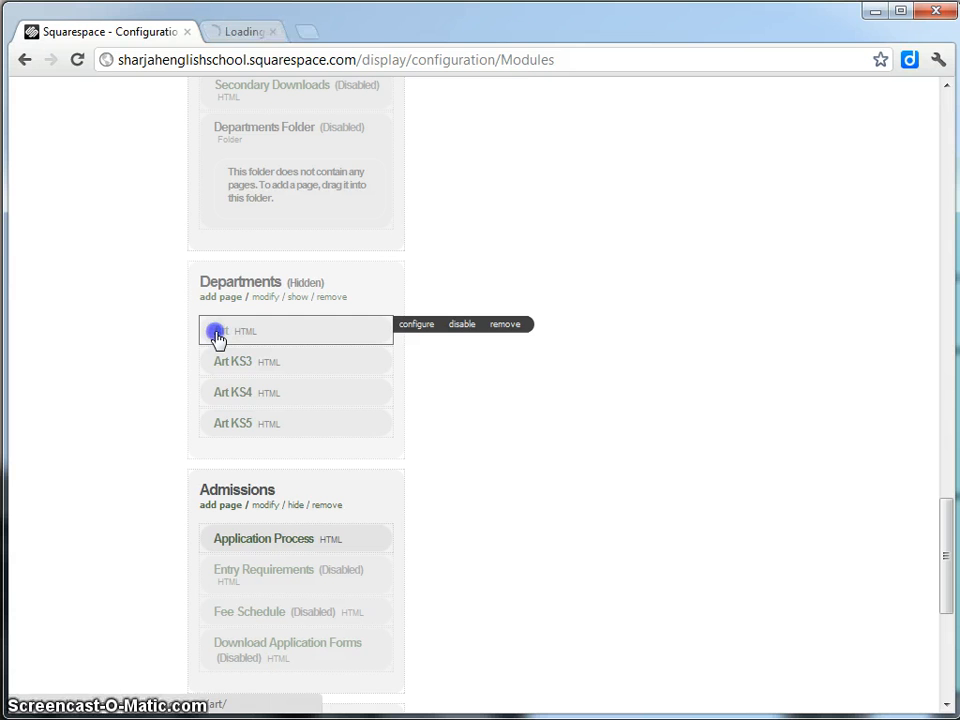
left_click(252, 35)
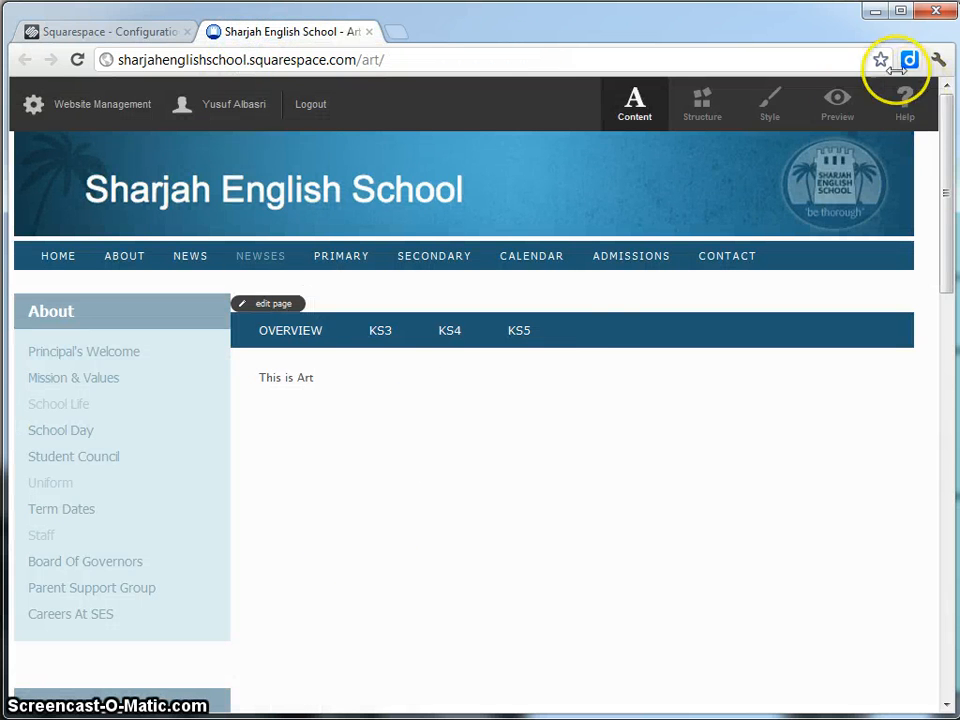
left_click(852, 104)
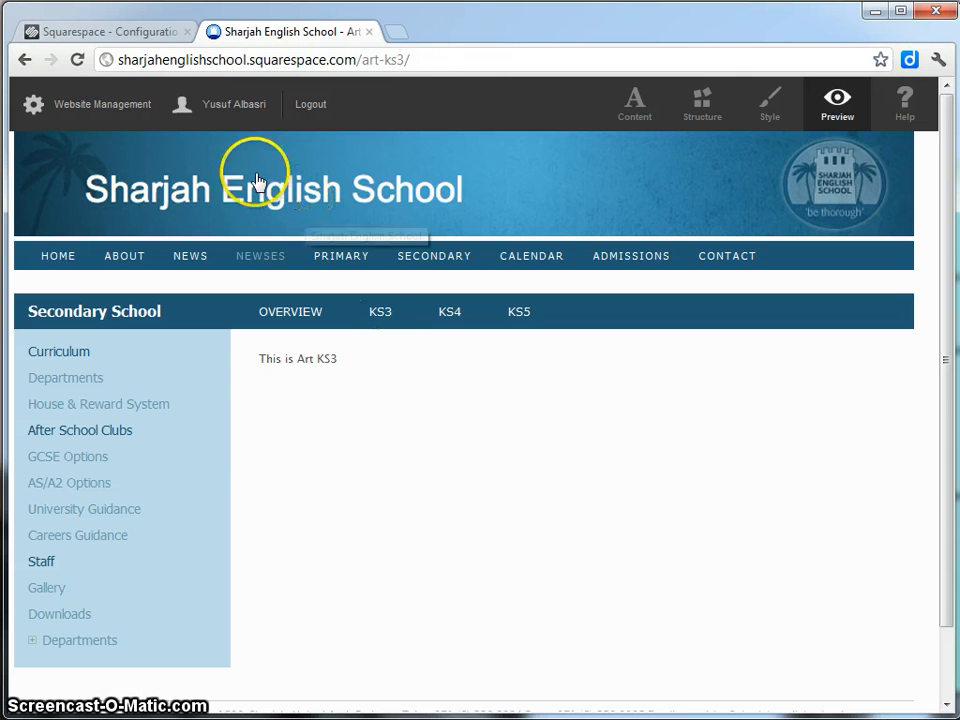
Return to the site architecture tab and scroll through its sections.
left_click(120, 33)
mouse_move(448, 432)
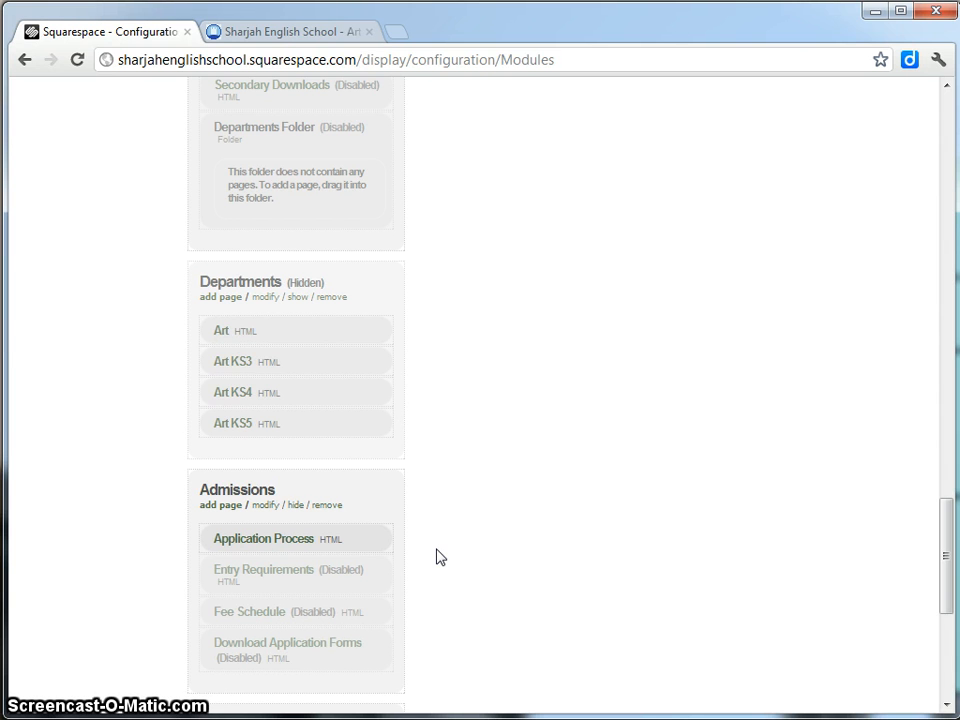
left_click(448, 412)
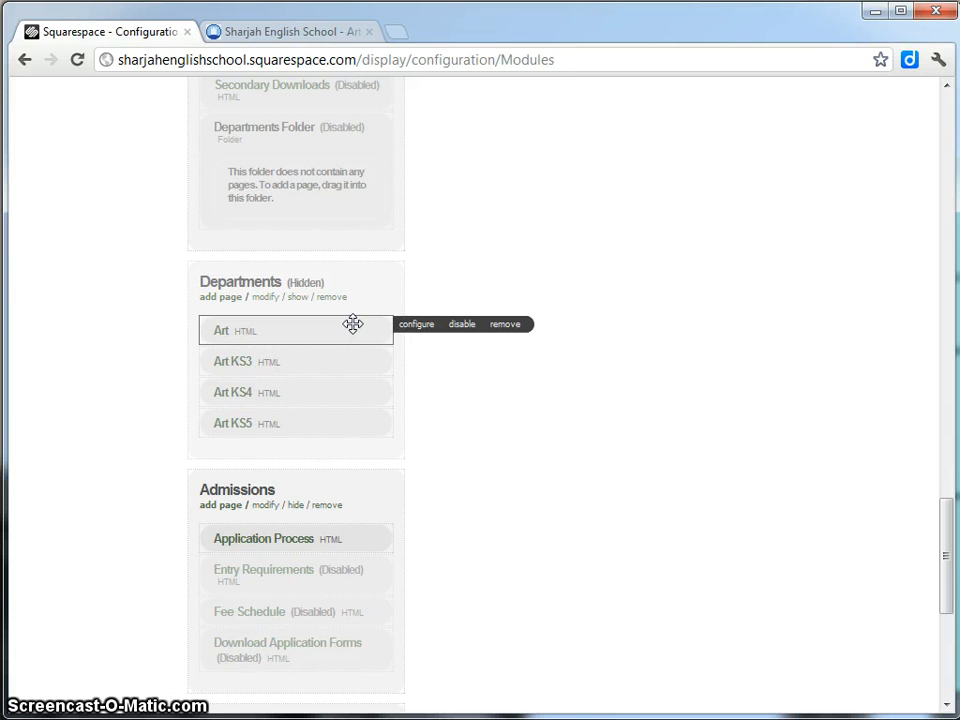
left_click_drag(353, 323, 252, 430)
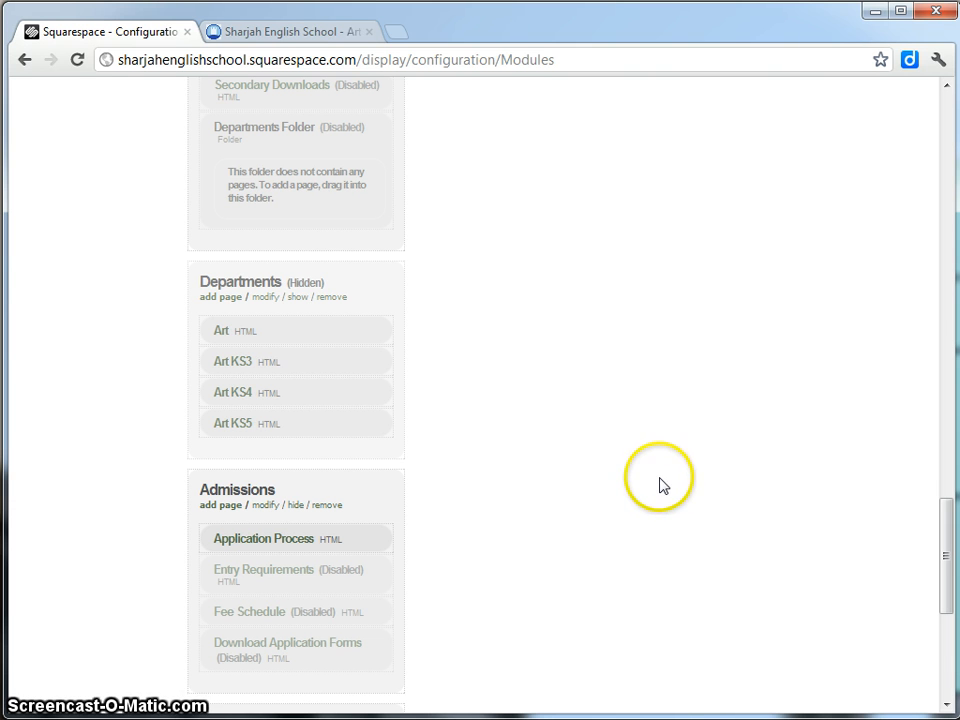
Add an HTML page to Departments titled 'ICT Overview', with URL ict-overview.
left_click(217, 300)
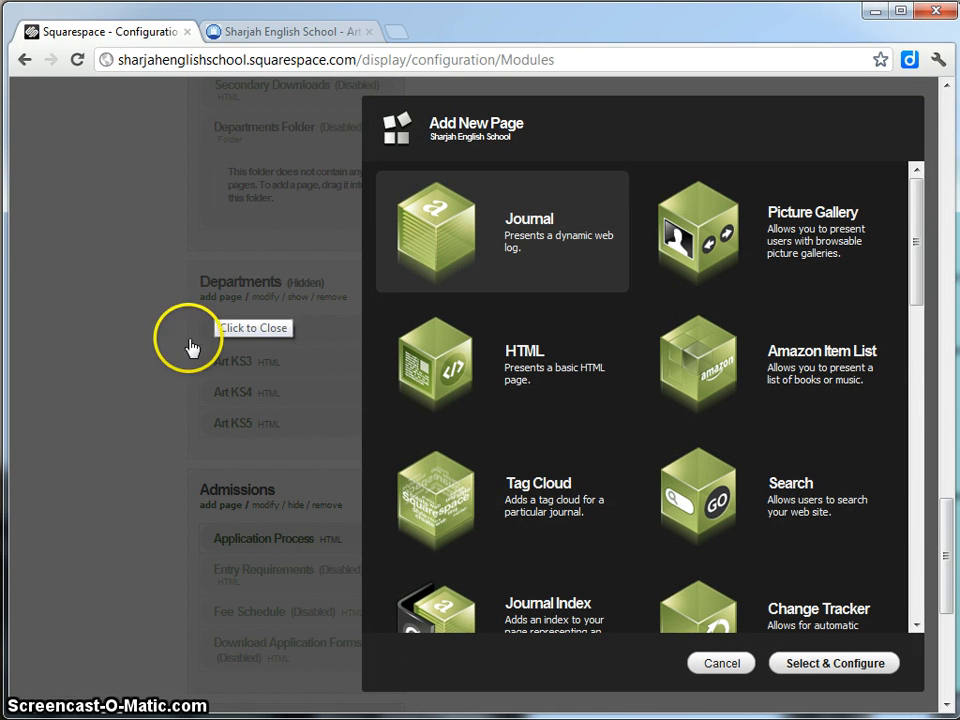
left_click(489, 393)
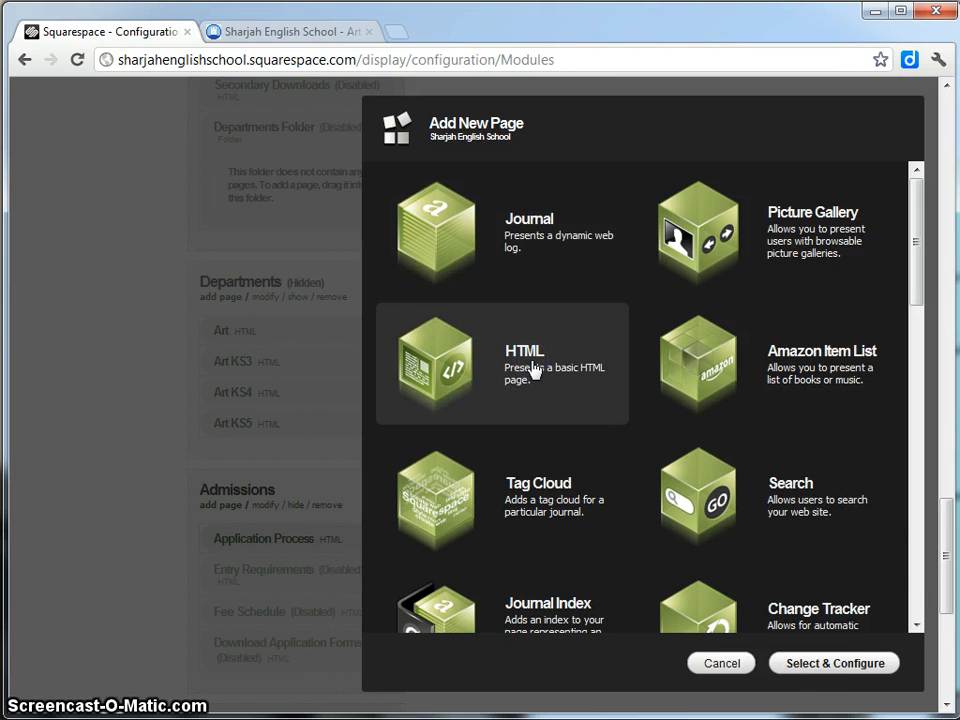
left_click(820, 670)
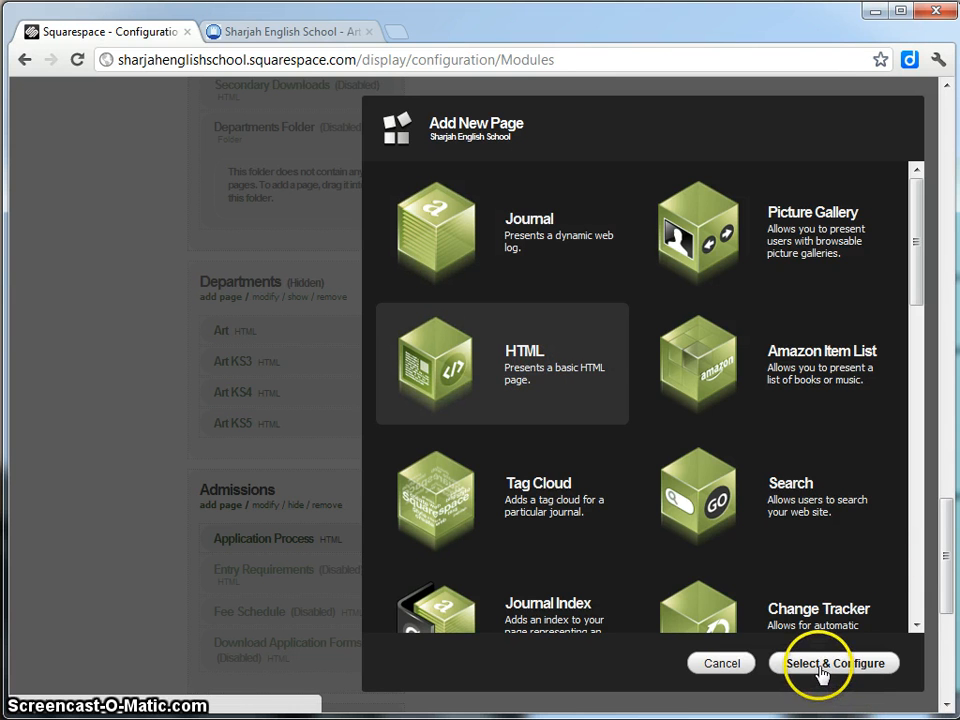
left_click(822, 672)
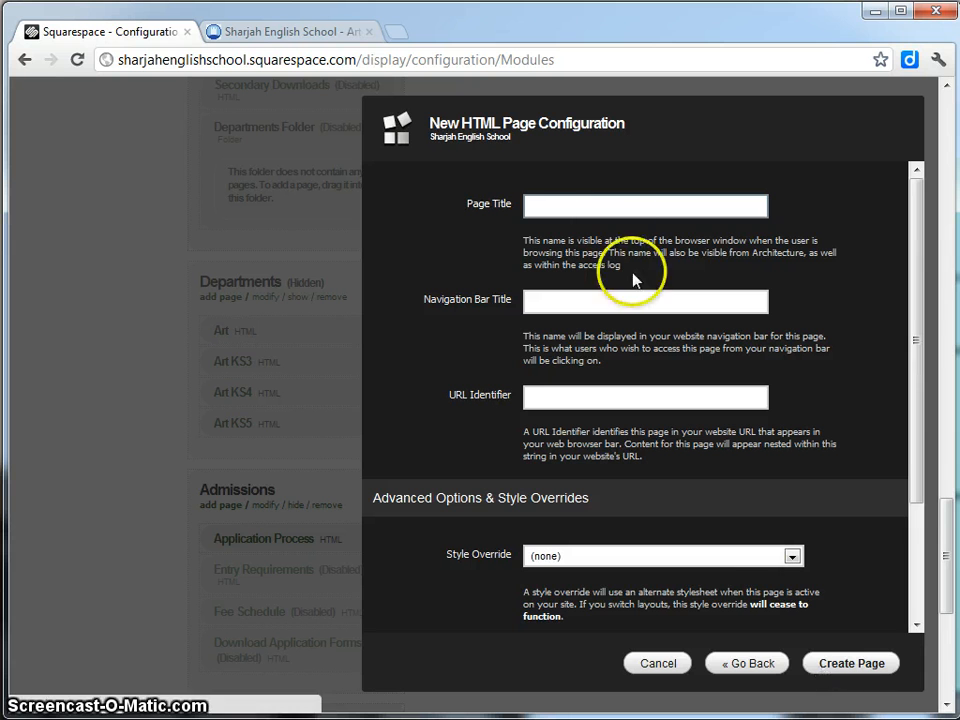
left_click(595, 199)
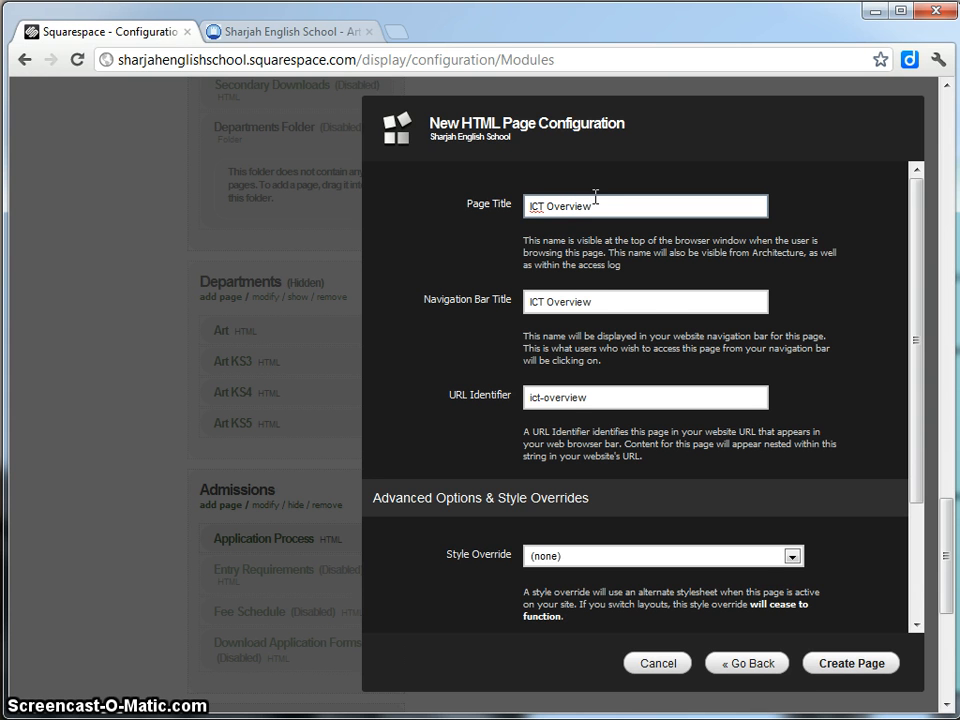
left_click(631, 326)
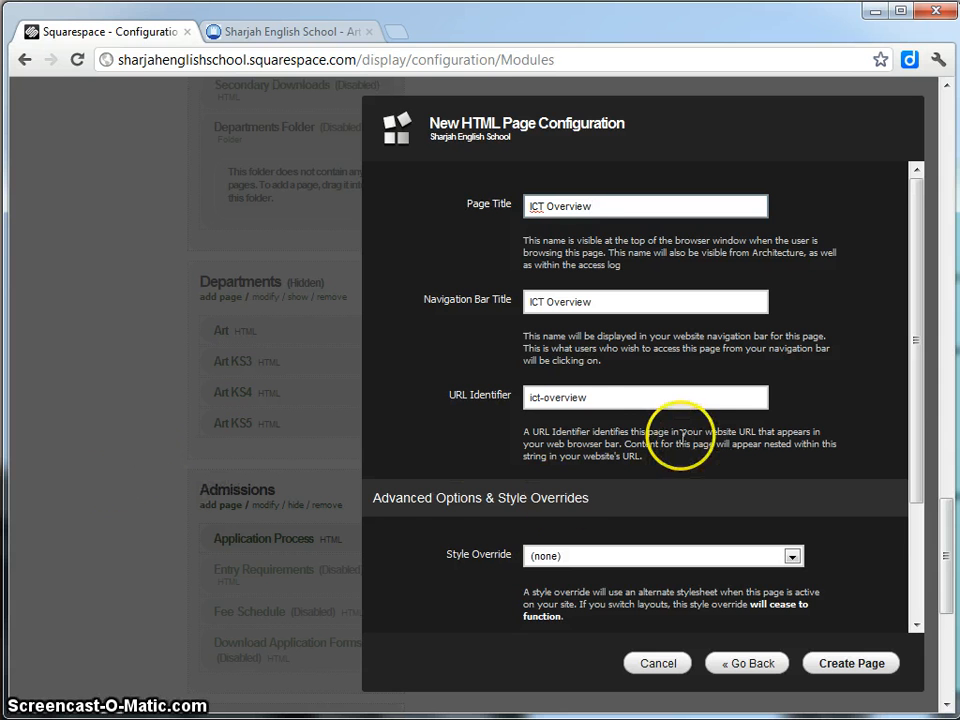
Shorten the navigation bar title to 'ICT', keeping the page title 'ICT Overview'.
left_click(617, 400)
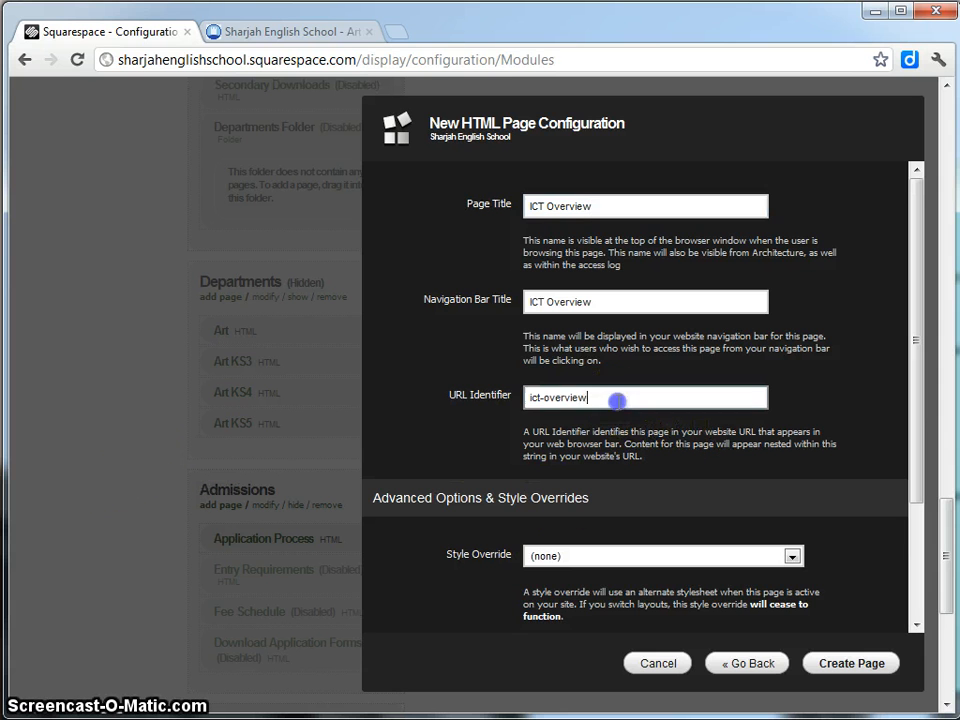
left_click(646, 397)
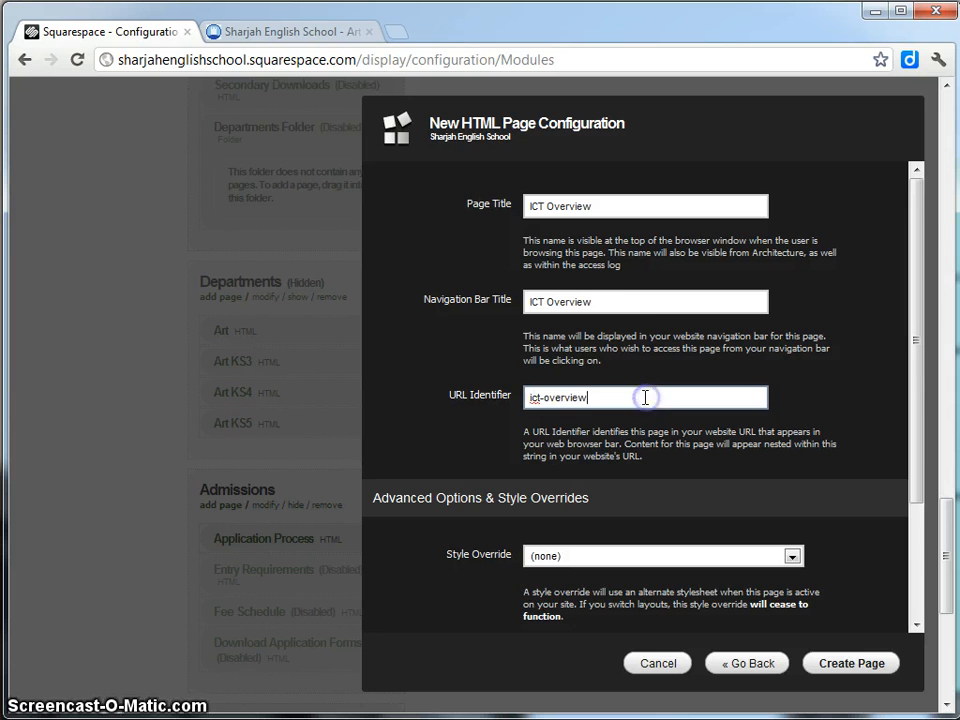
left_click(590, 304)
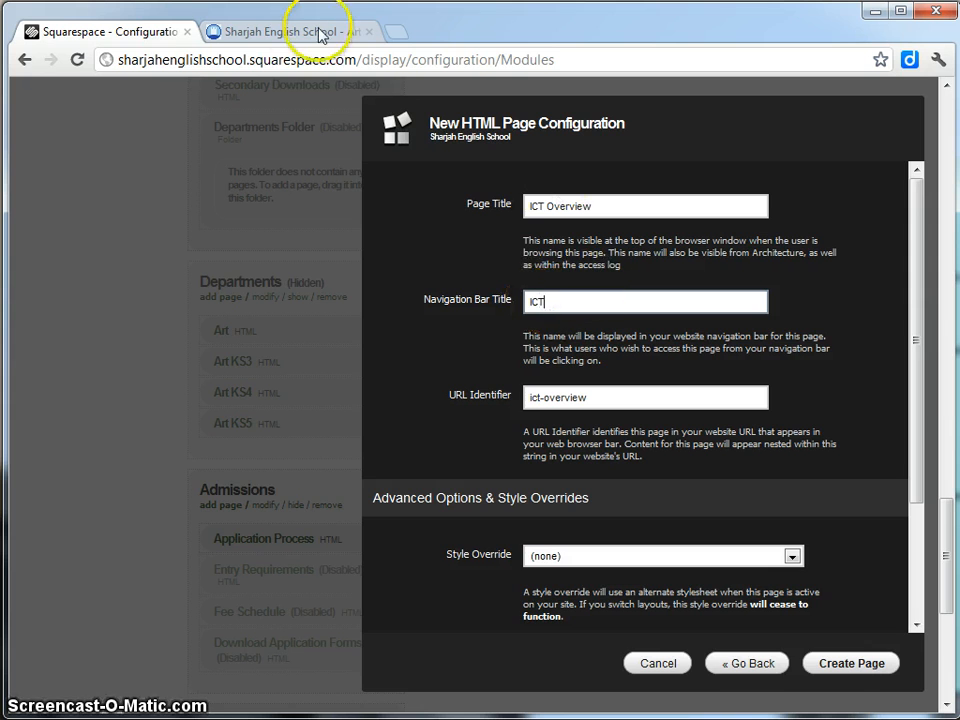
left_click(268, 30)
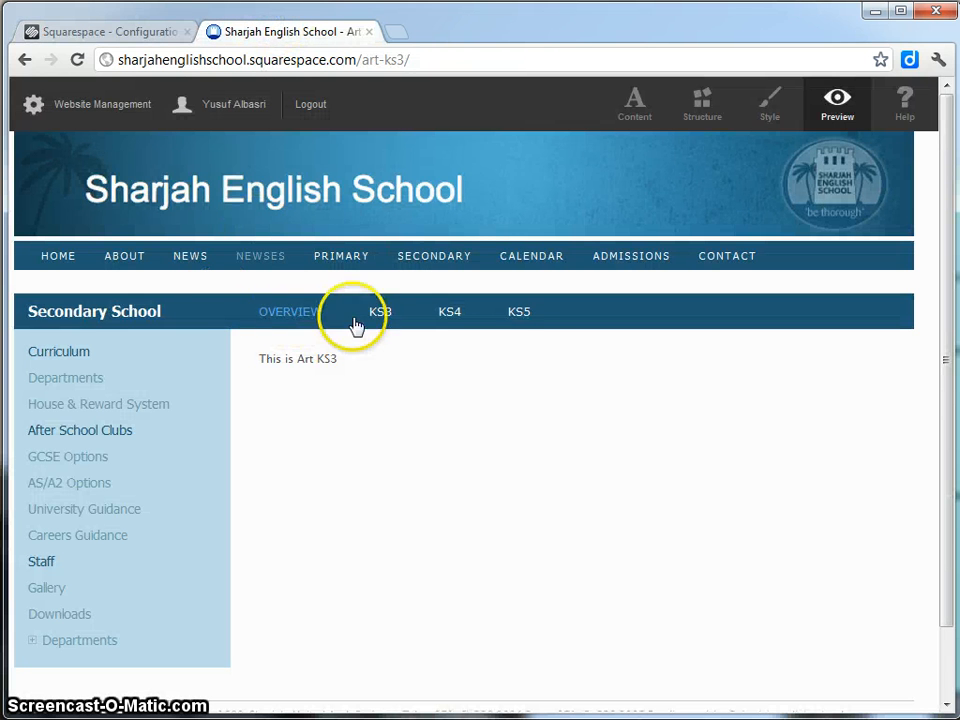
left_click(118, 32)
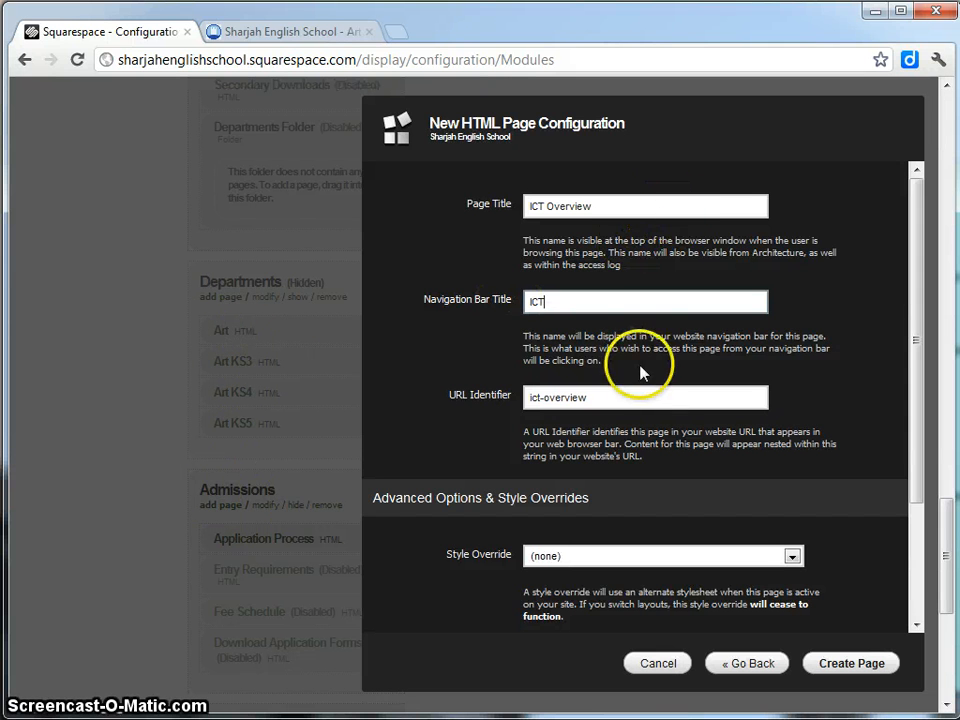
left_click(558, 304)
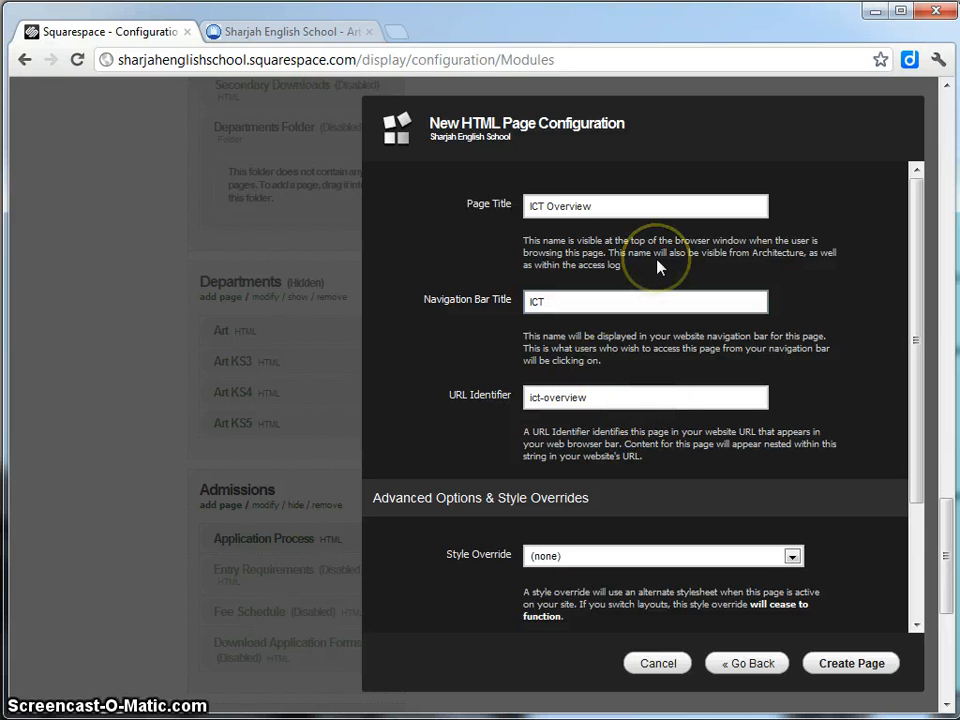
left_click(535, 208)
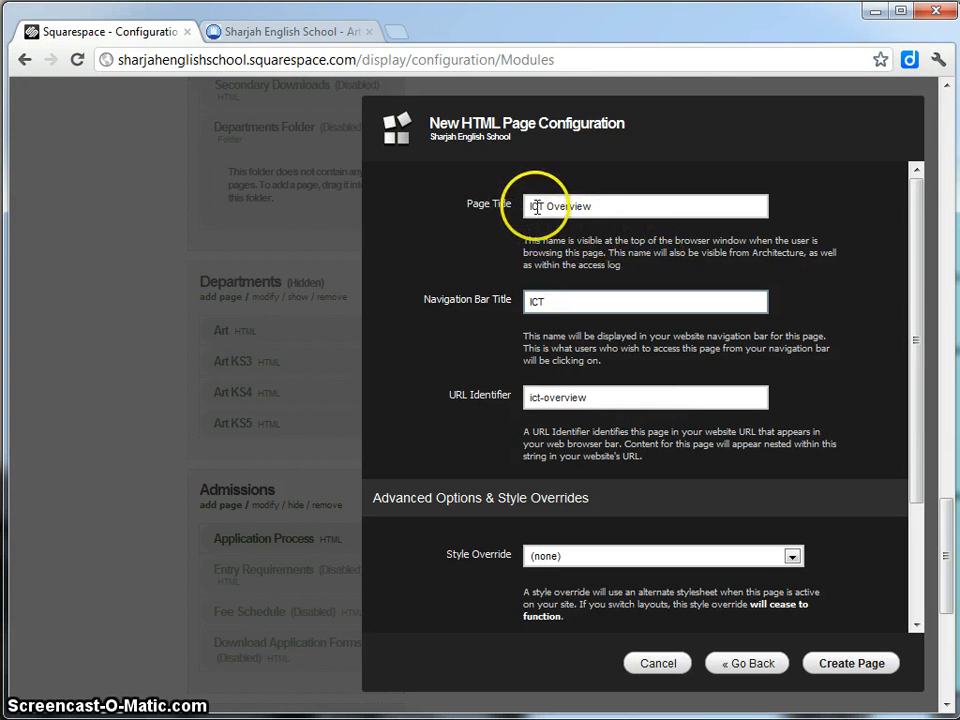
left_click(533, 310)
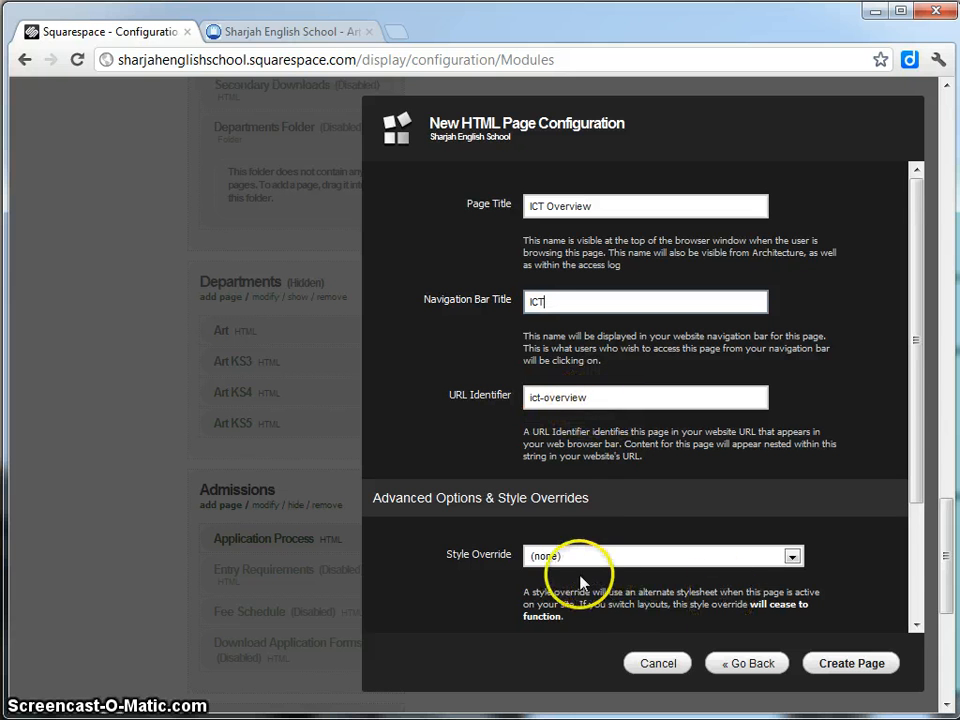
left_click_drag(913, 407, 864, 484)
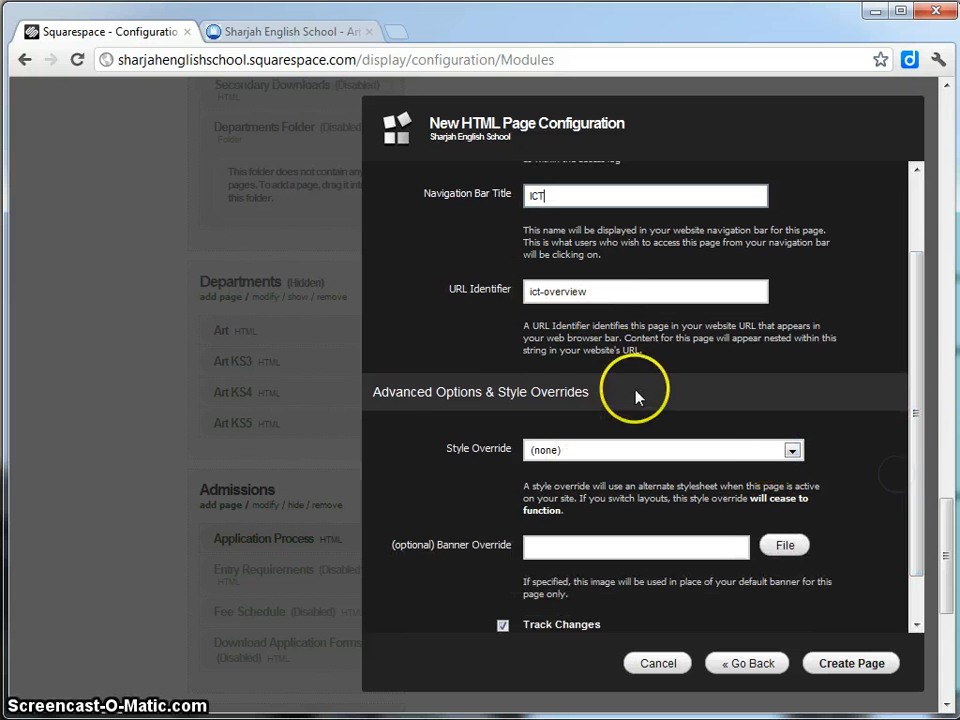
Apply the 2c_sub_with_top_menu style override and create the ICT Overview page.
left_click(279, 35)
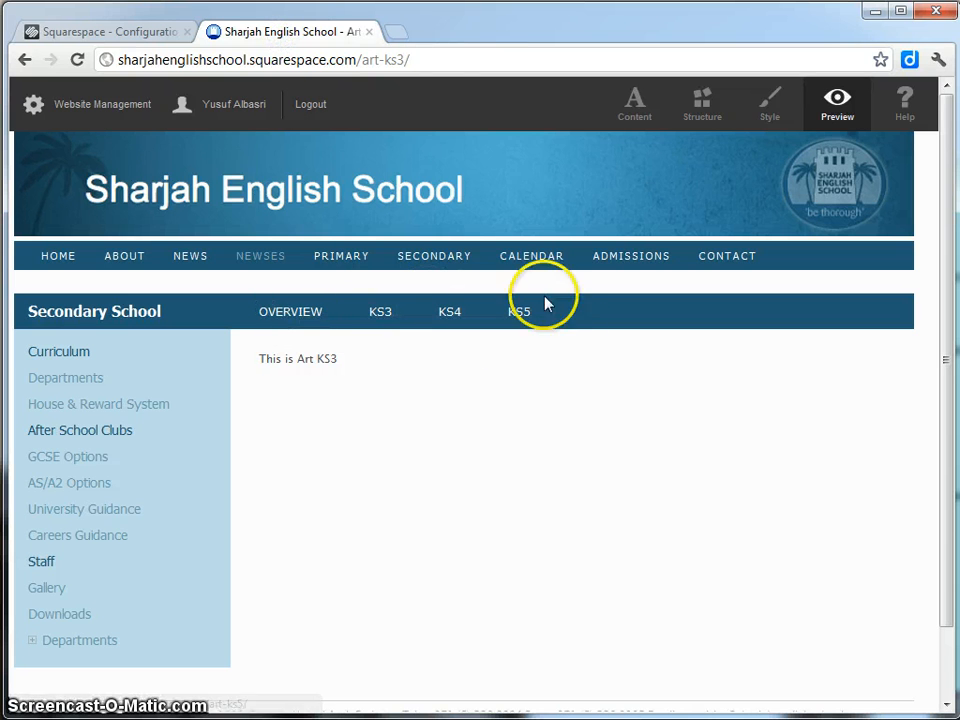
left_click(99, 34)
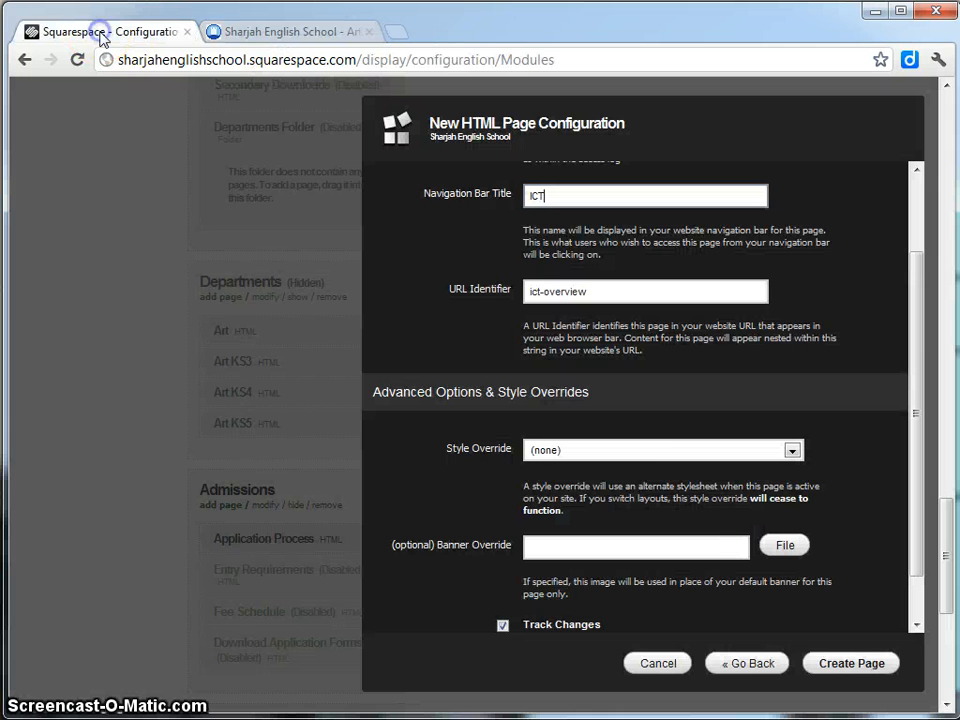
left_click(793, 453)
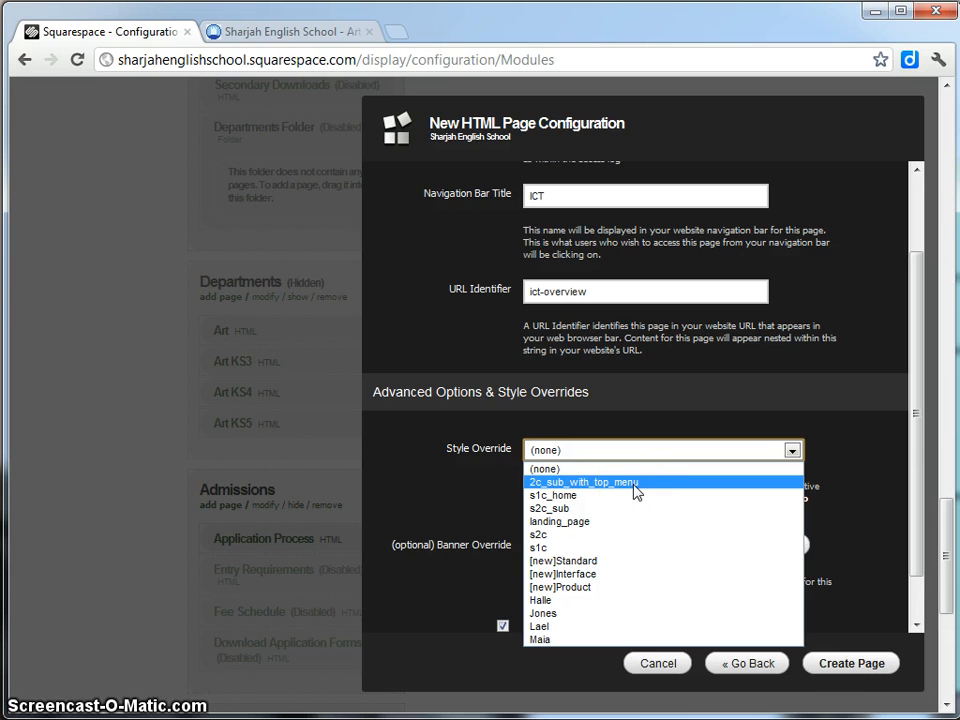
left_click(290, 32)
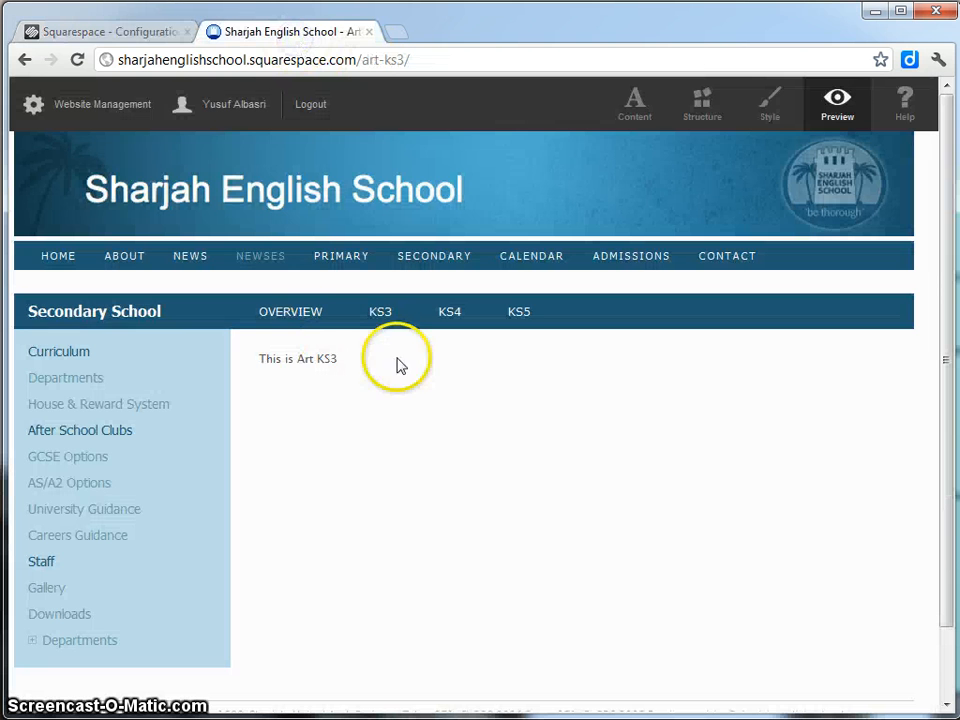
left_click(71, 36)
left_click(598, 448)
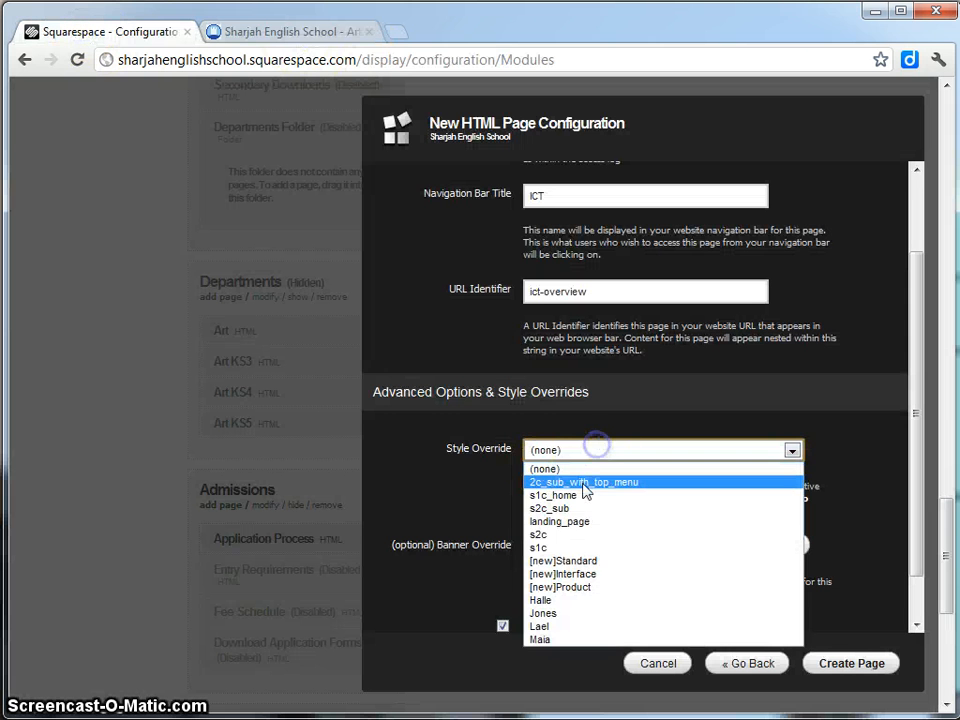
left_click(584, 483)
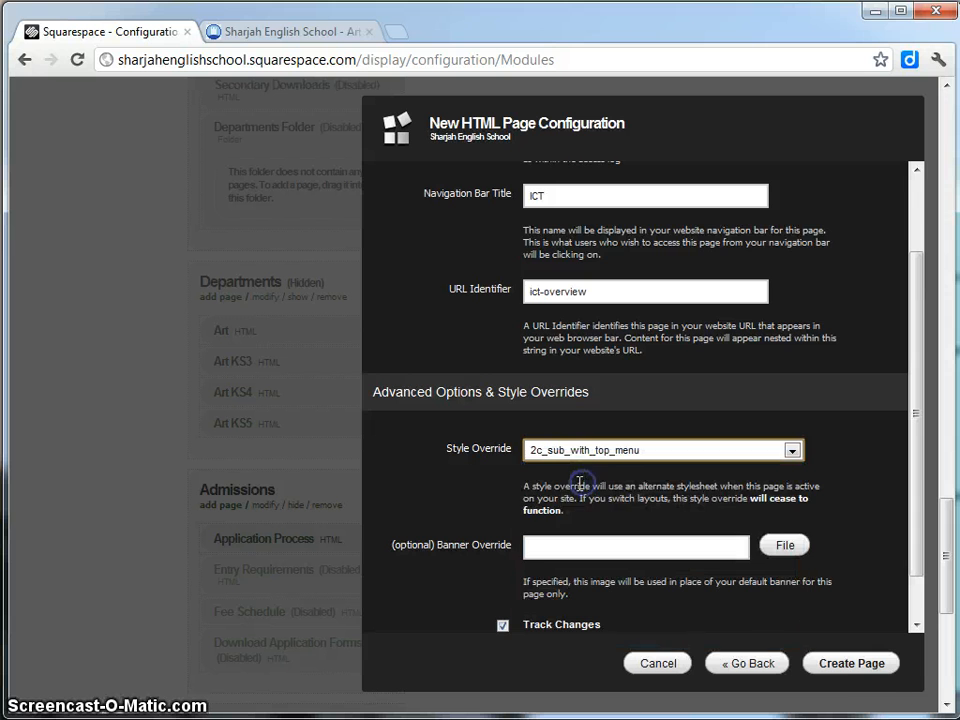
left_click(852, 665)
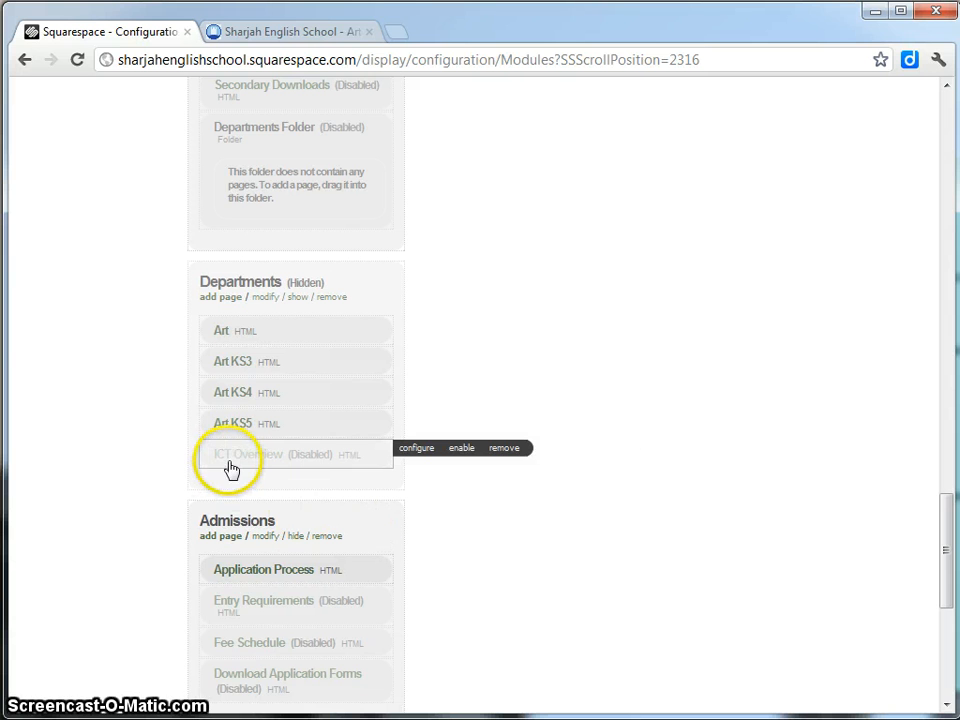
Enable the ICT Overview page from its hover bar.
mouse_move(222, 424)
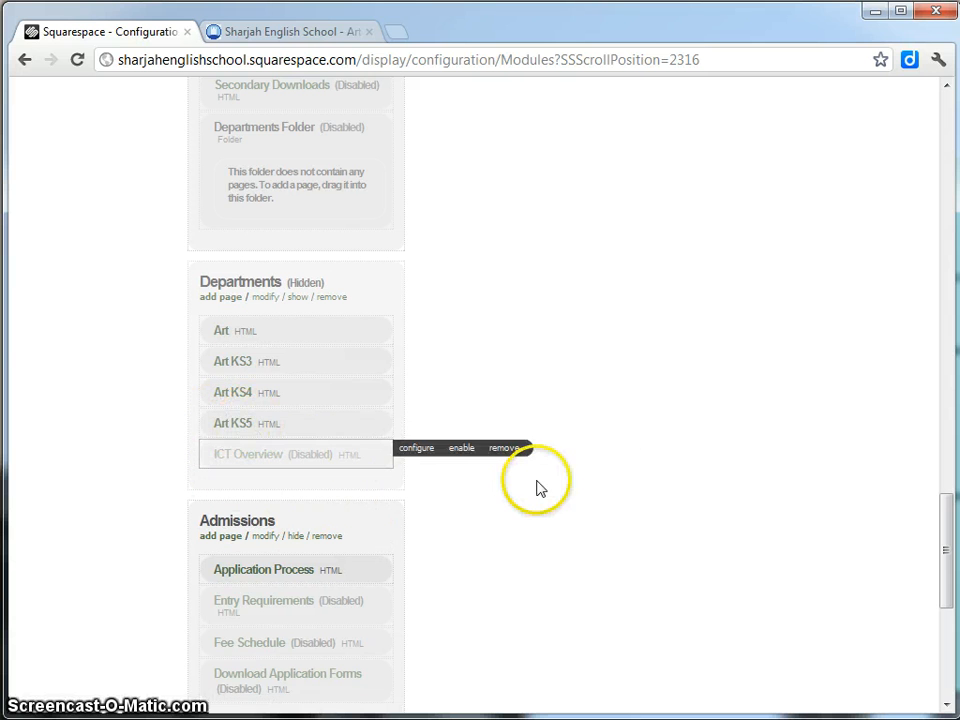
left_click(461, 450)
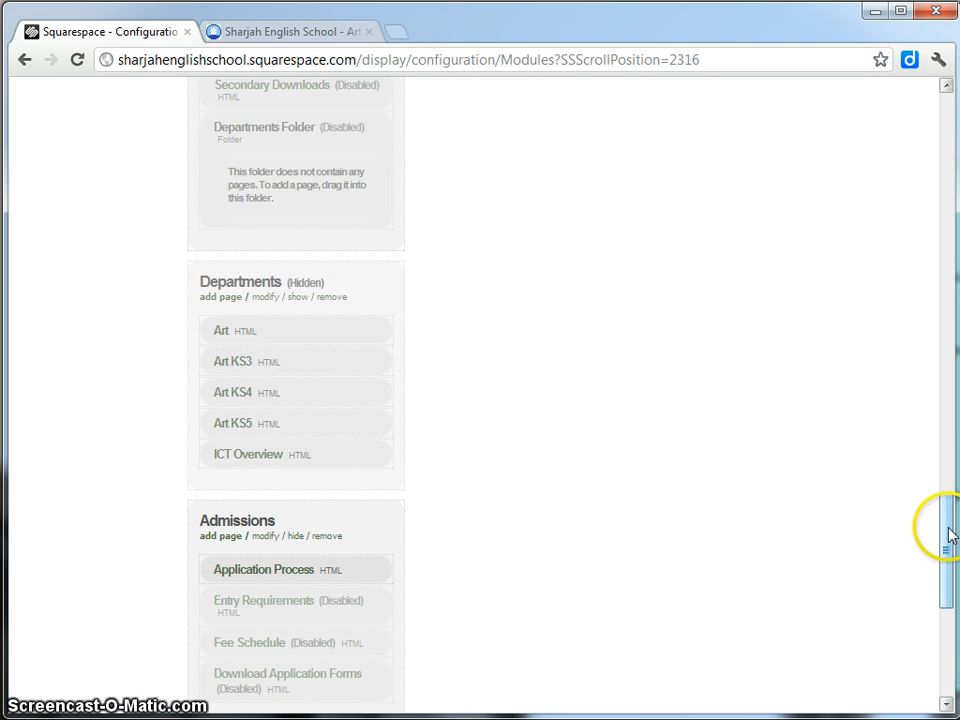
Tick ICT Overview under Departments in the About section's display settings and save.
left_click_drag(948, 535, 896, 214)
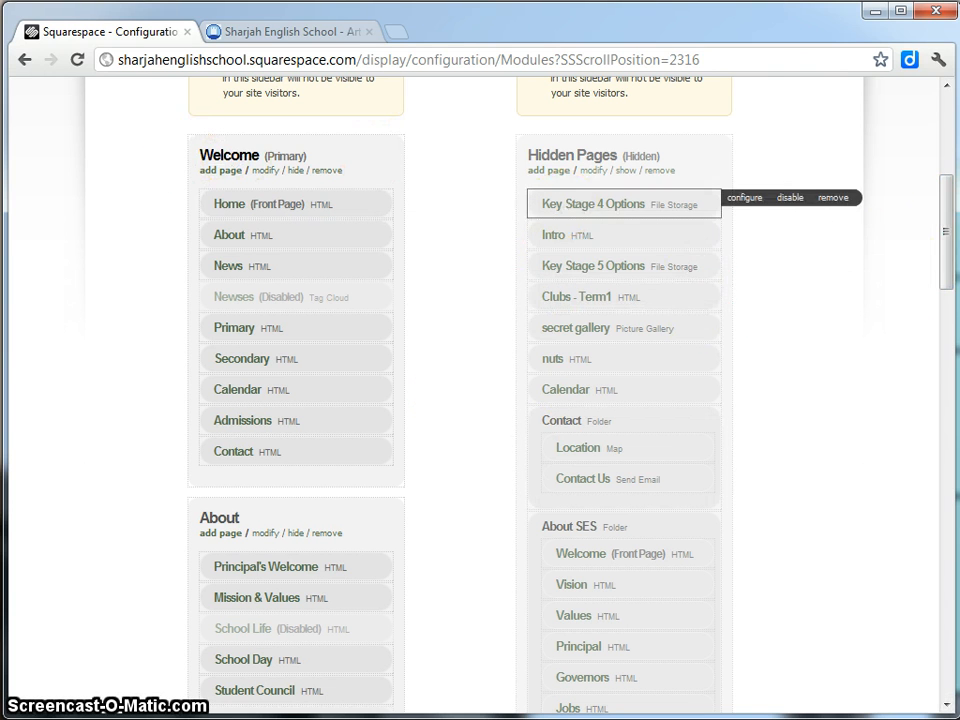
left_click_drag(950, 200, 918, 260)
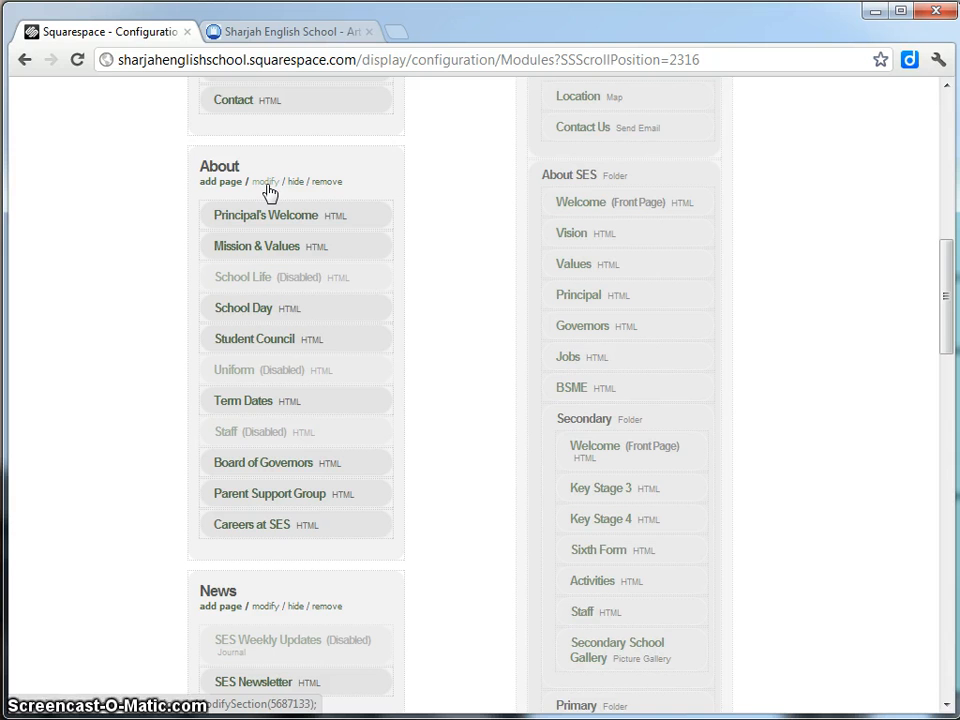
left_click(267, 186)
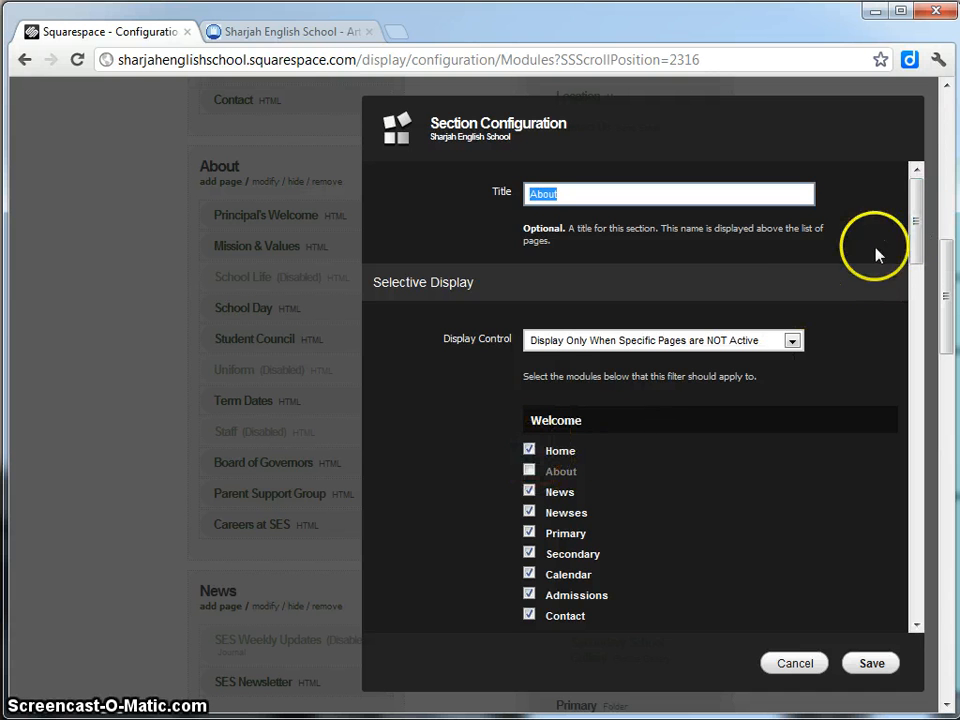
left_click_drag(917, 208, 878, 545)
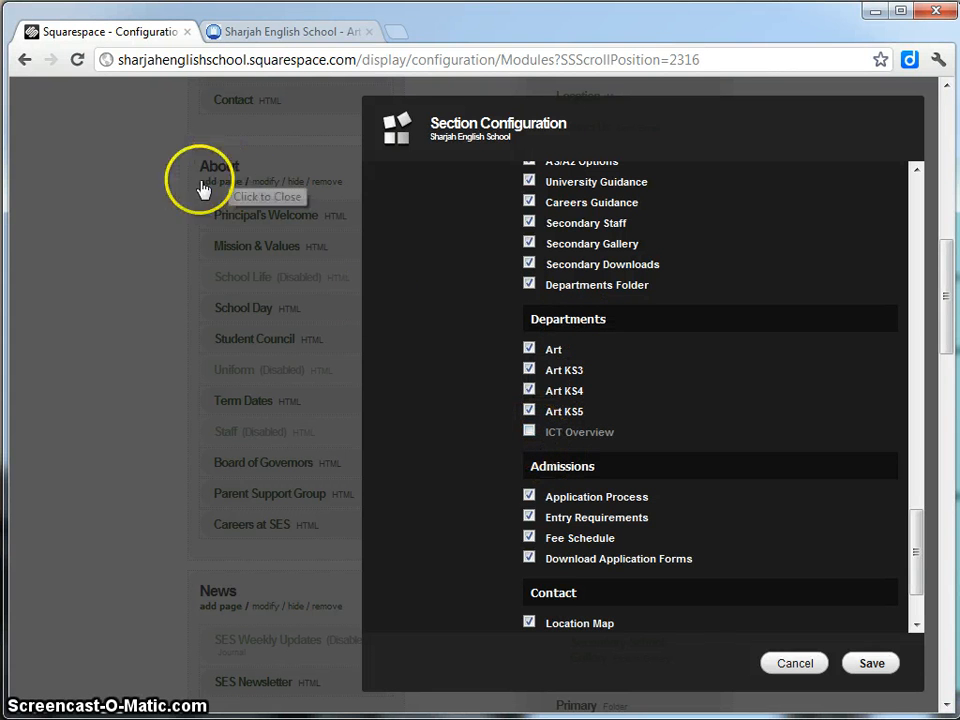
left_click(529, 434)
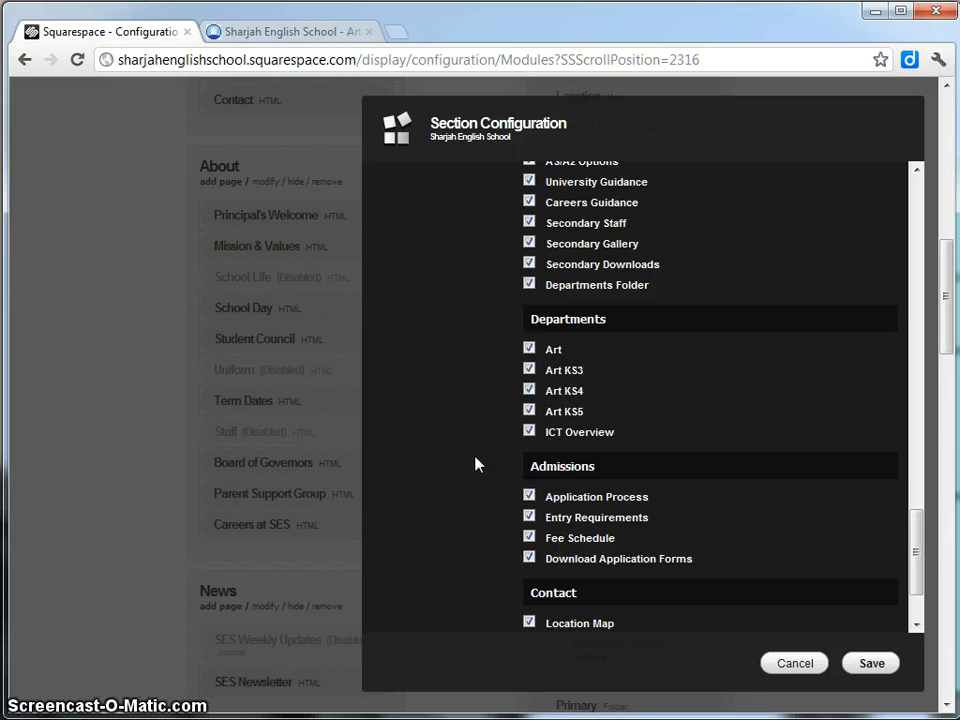
left_click(253, 31)
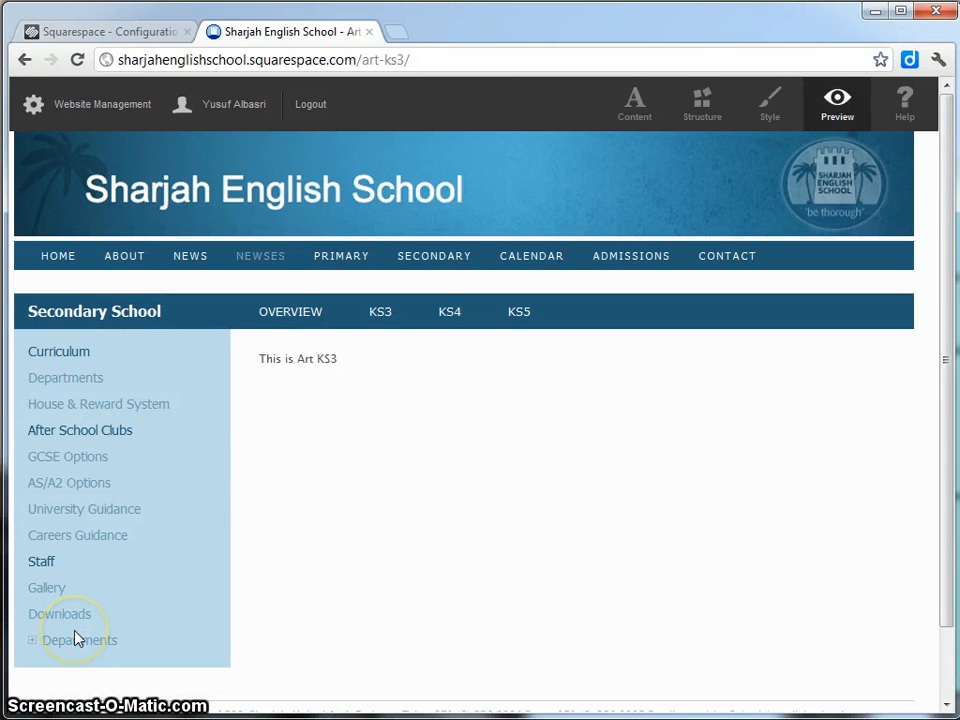
left_click(120, 33)
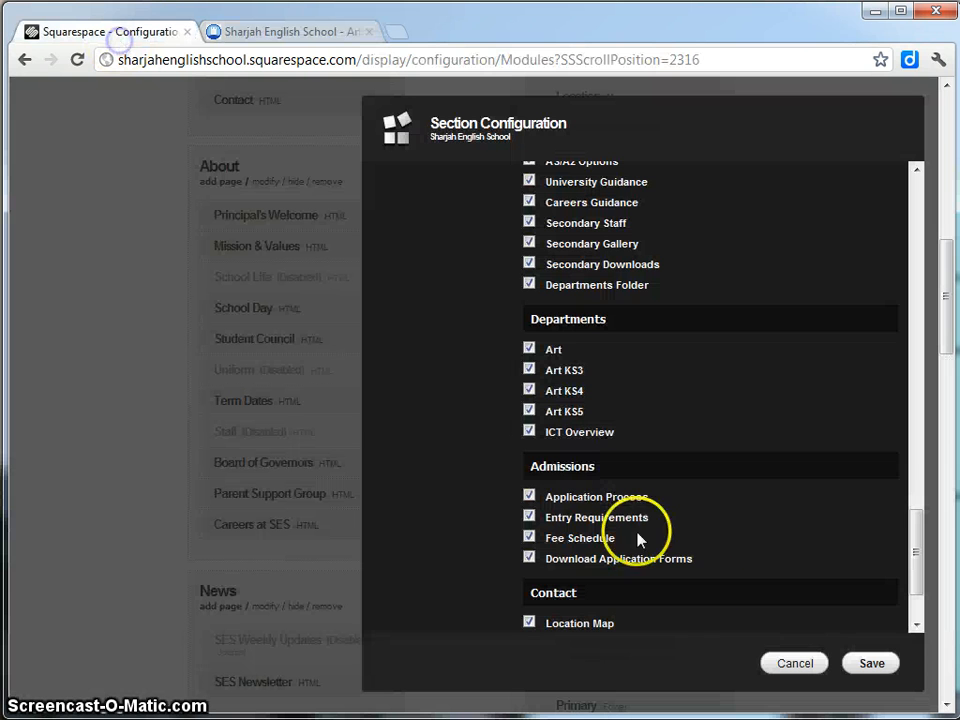
left_click(870, 663)
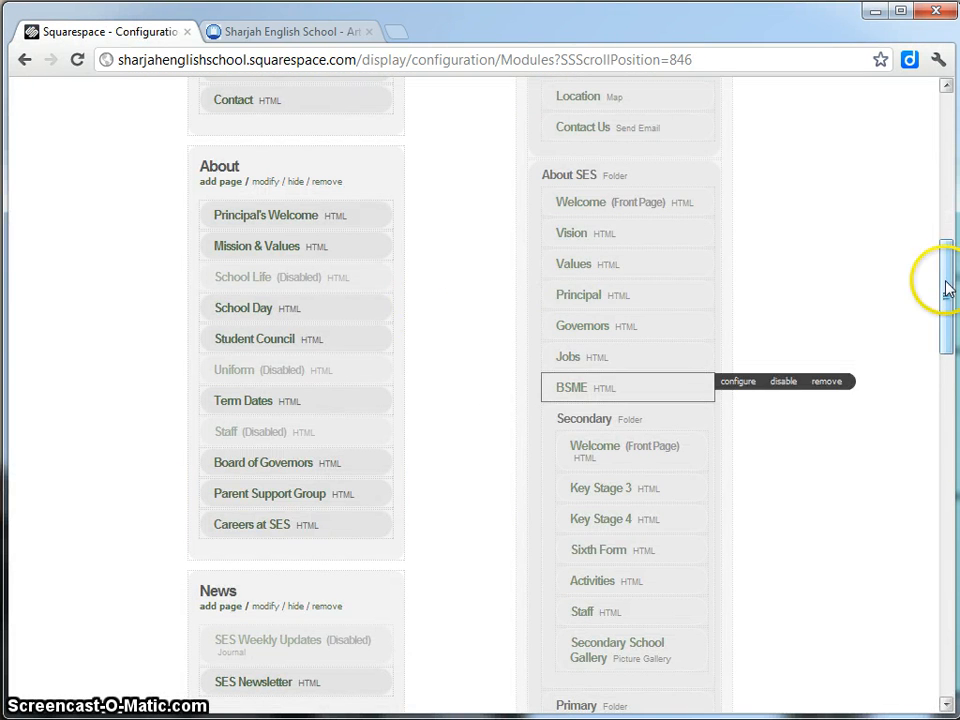
left_click_drag(943, 279, 932, 337)
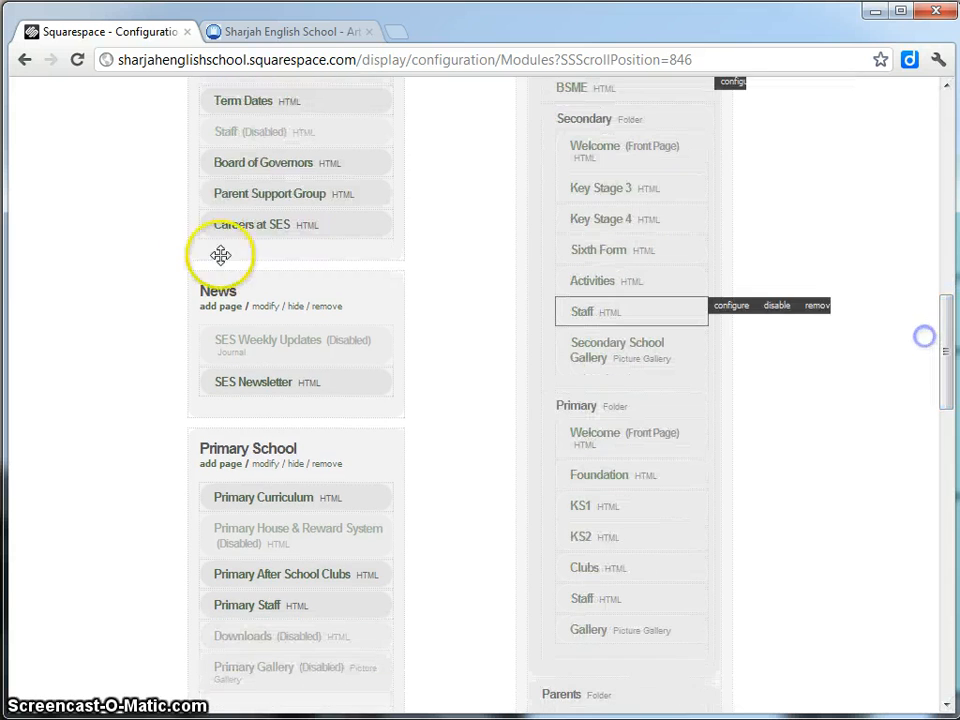
Re-save the News section's display settings.
left_click(266, 307)
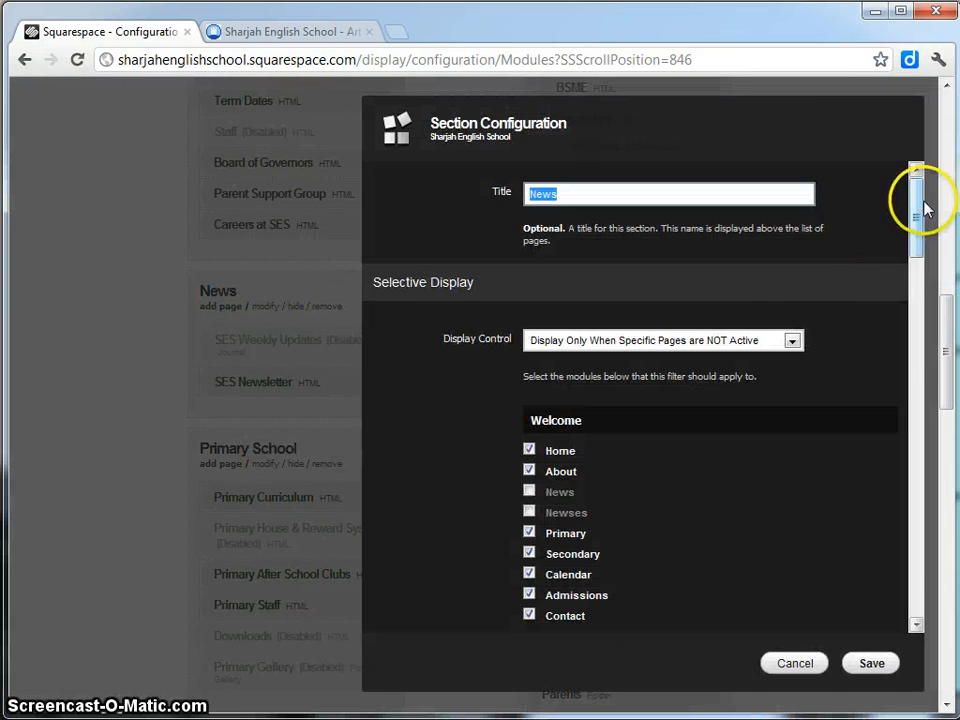
left_click_drag(921, 208, 880, 563)
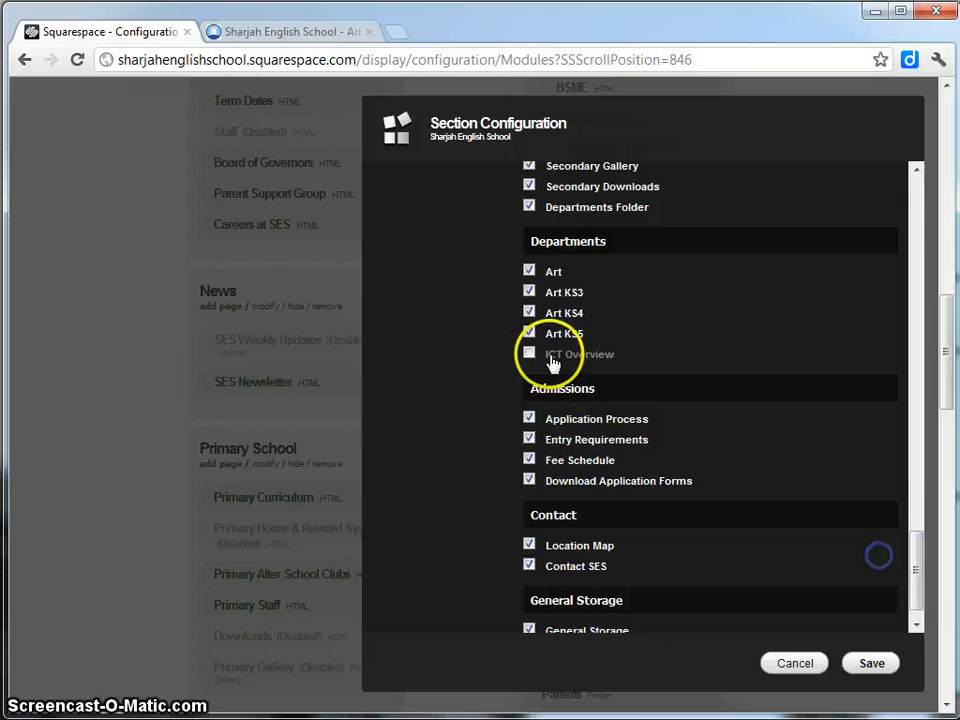
left_click(871, 665)
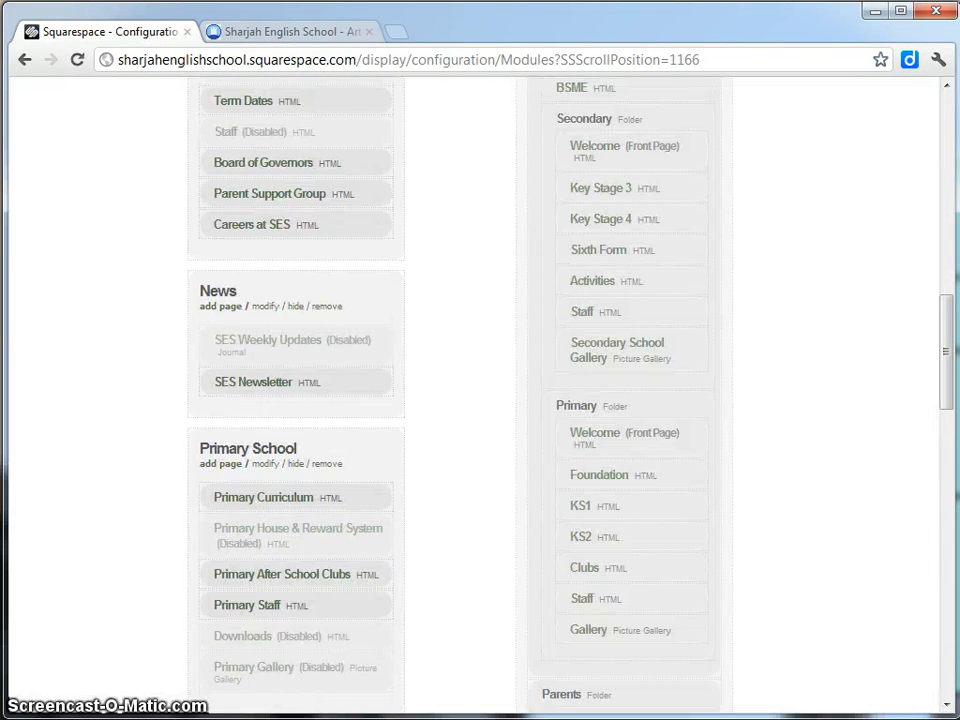
left_click_drag(938, 315, 917, 347)
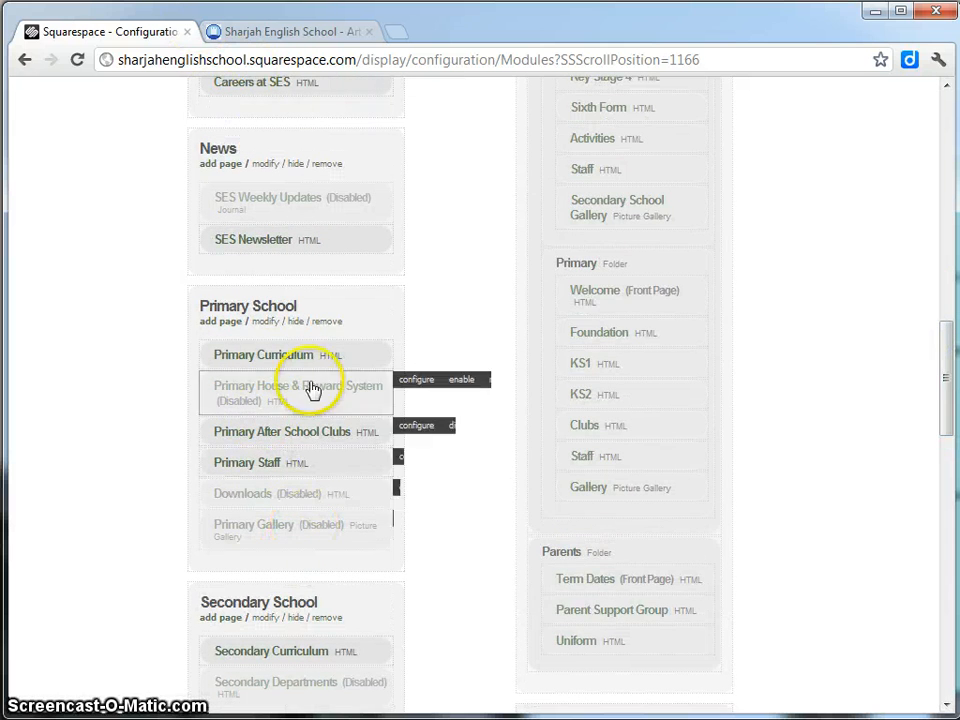
Tick ICT Overview in the Primary School section's filter and save it.
left_click(266, 323)
left_click_drag(916, 242, 902, 568)
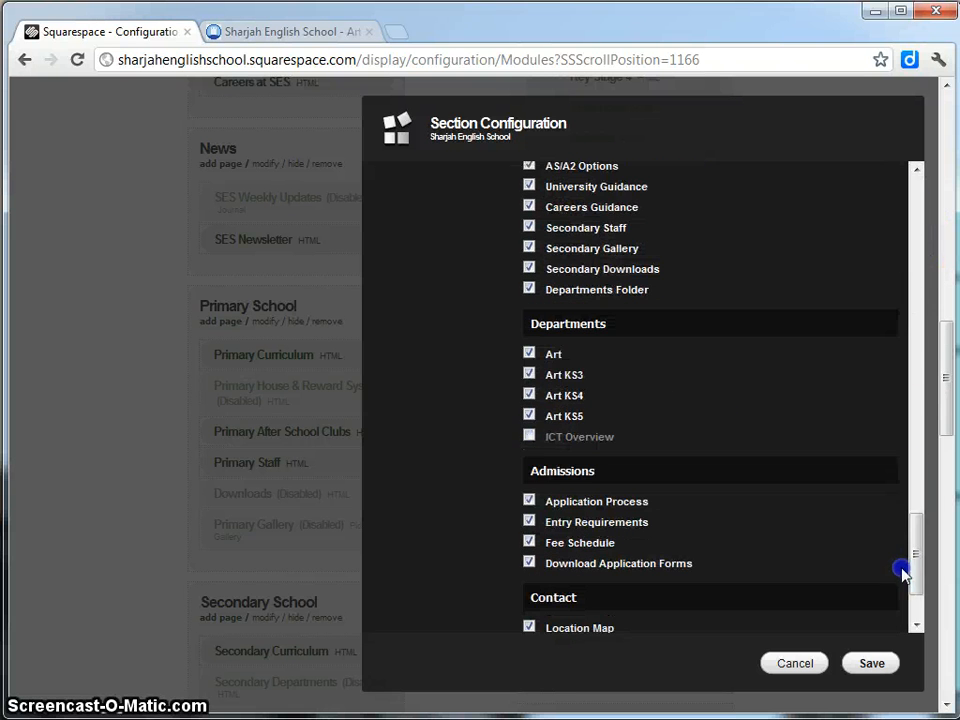
left_click(529, 436)
left_click(871, 663)
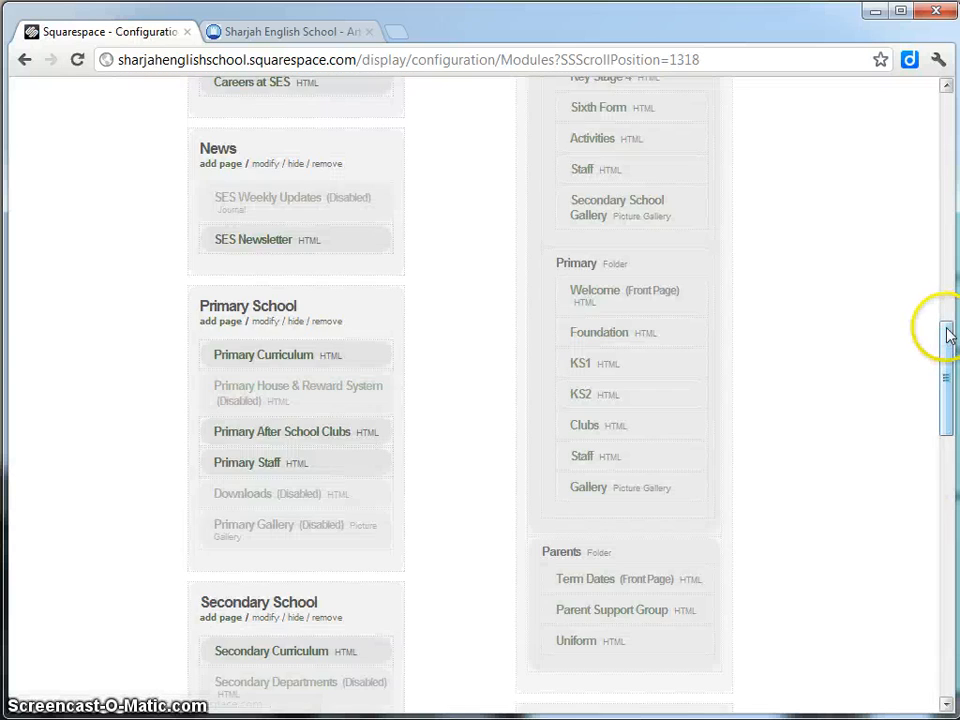
left_click_drag(949, 332, 950, 422)
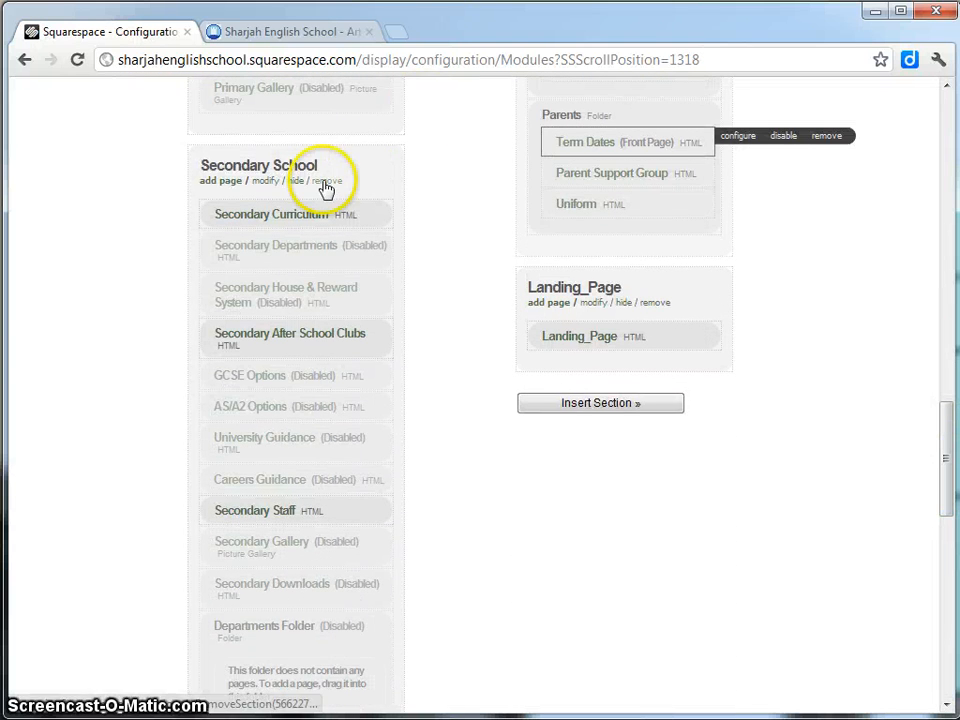
left_click(307, 35)
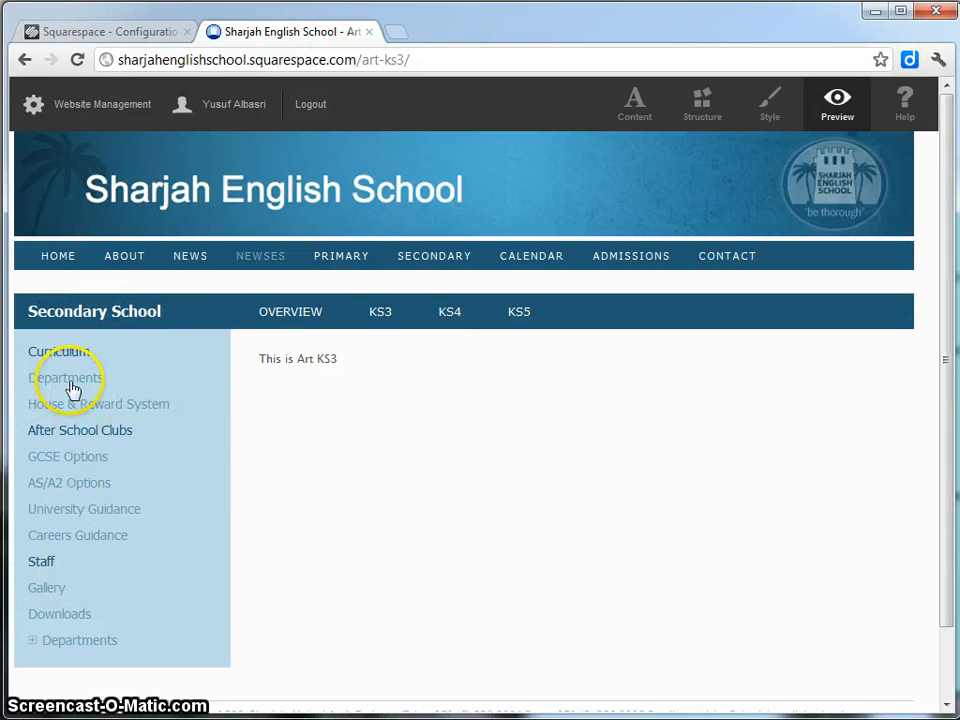
left_click(108, 32)
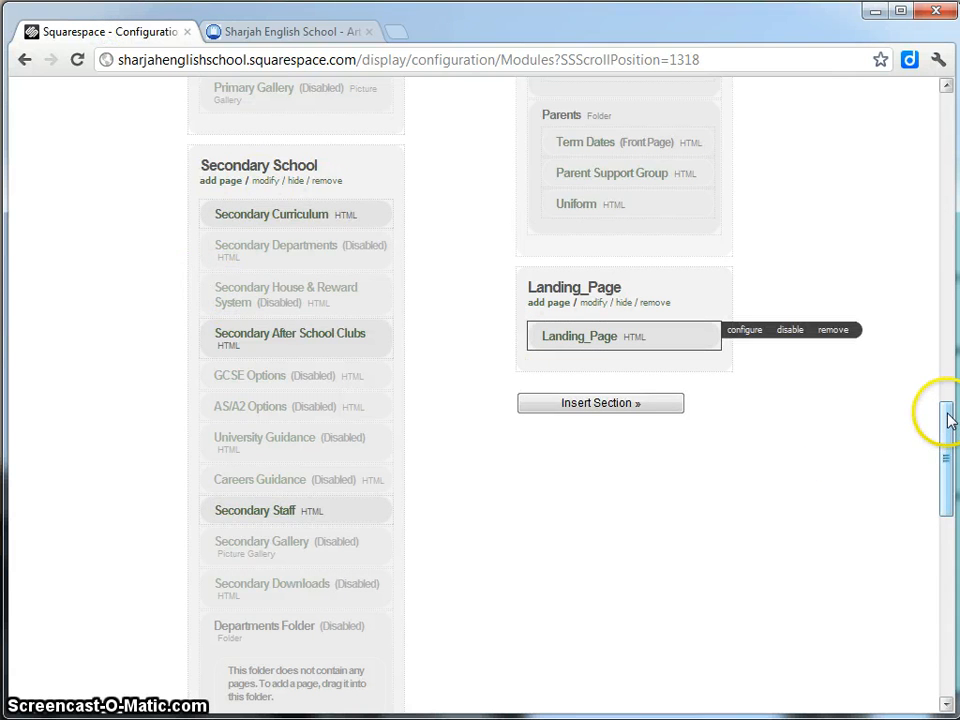
left_click_drag(948, 418, 898, 540)
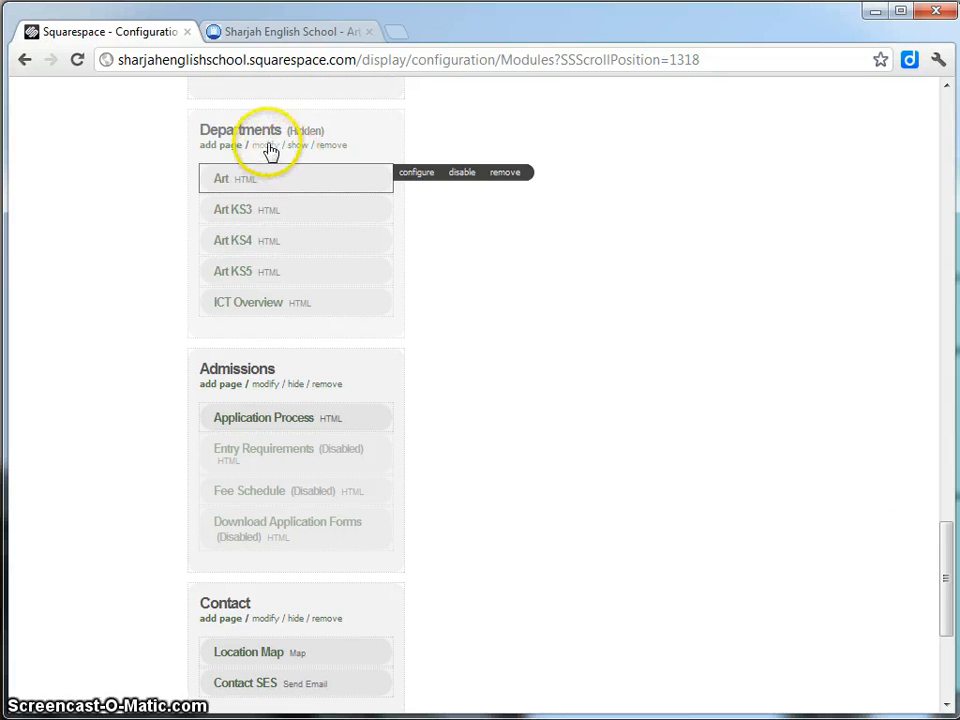
Re-save the Admissions section's display settings.
left_click(267, 386)
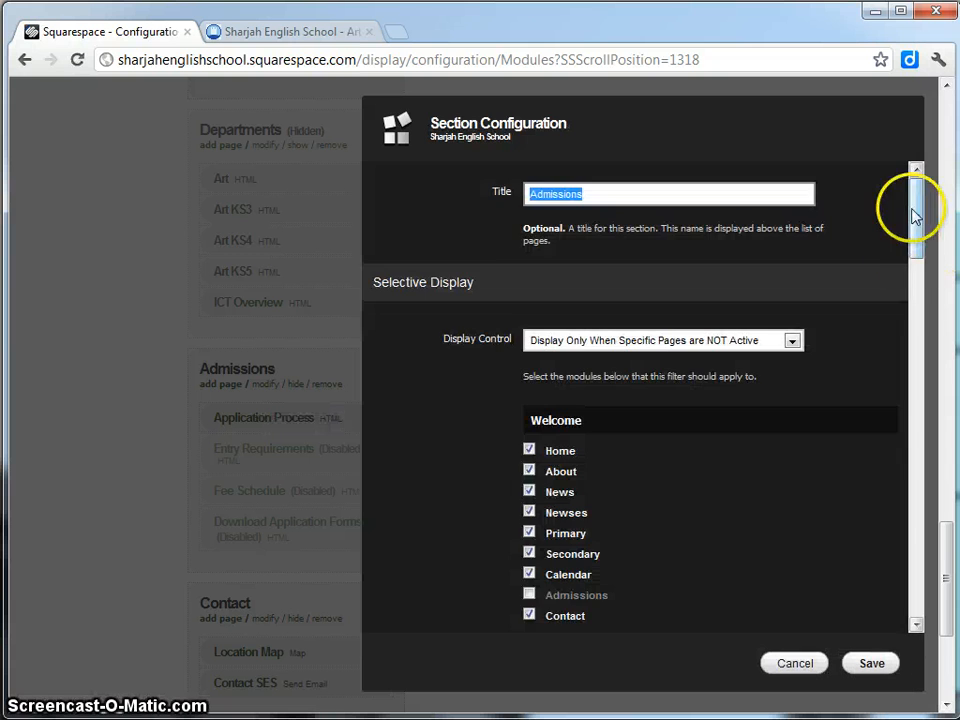
left_click_drag(913, 215, 905, 556)
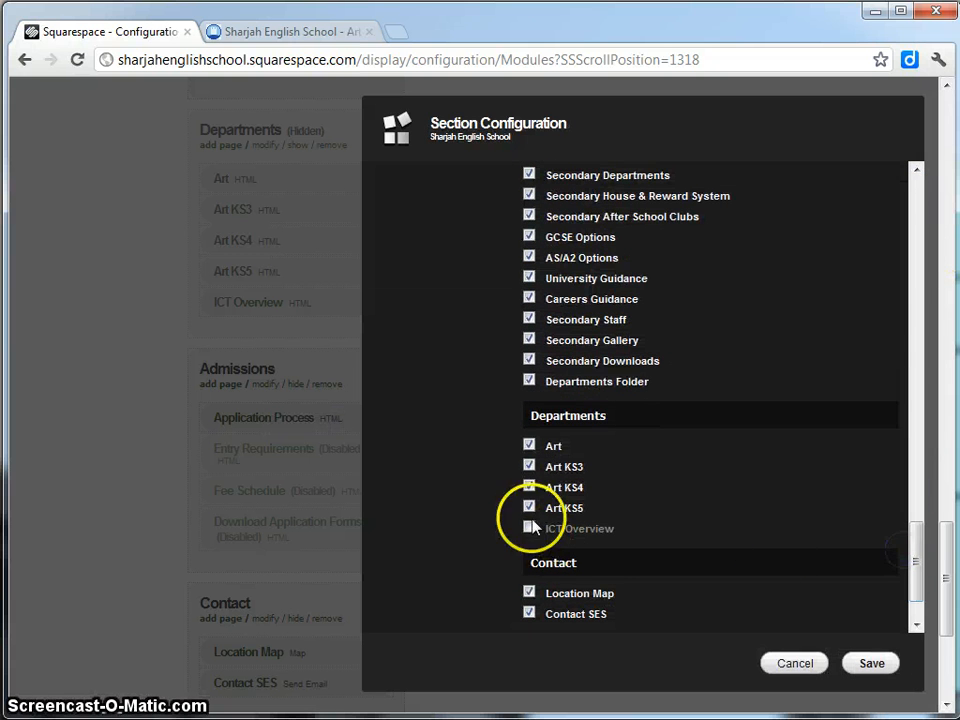
left_click(869, 665)
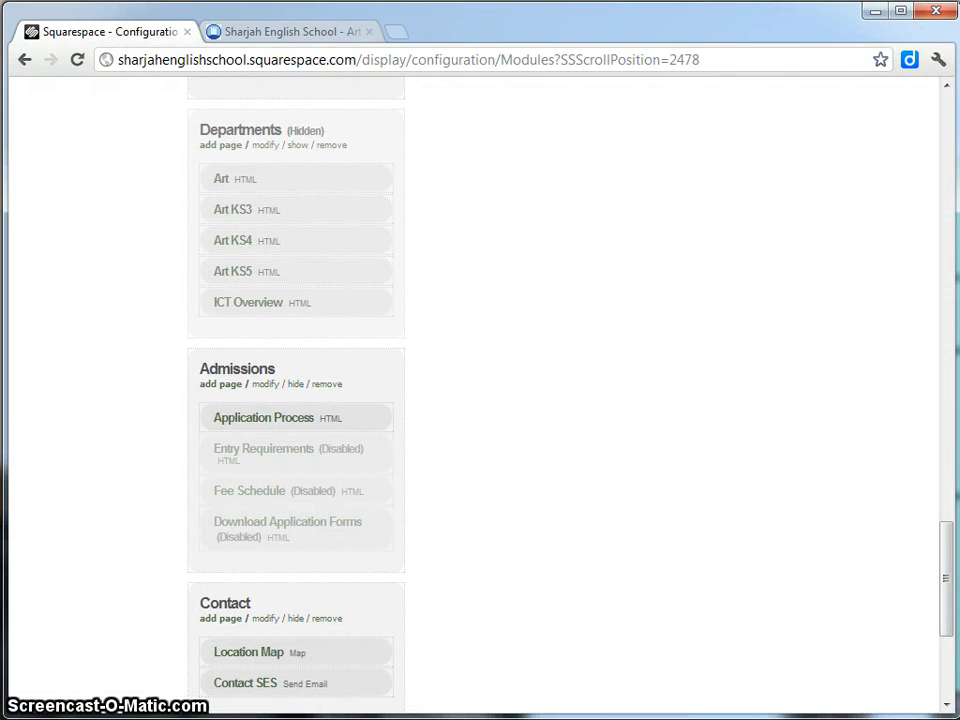
left_click_drag(953, 550, 948, 596)
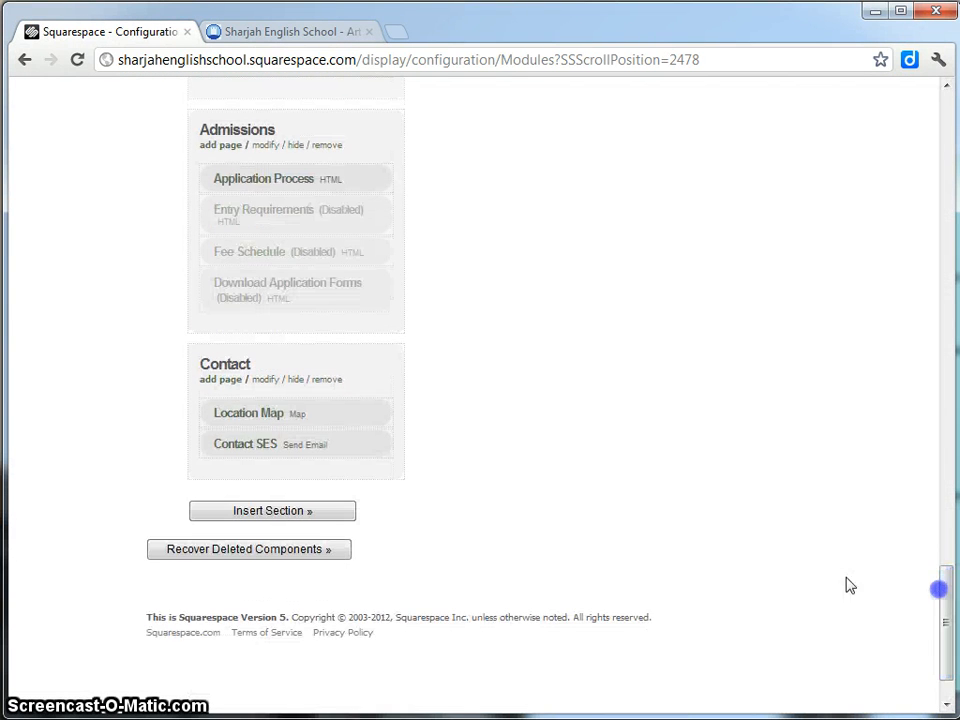
Save the Contact section's settings and scroll up to ICT Overview in Departments.
left_click(266, 380)
left_click_drag(911, 240, 897, 545)
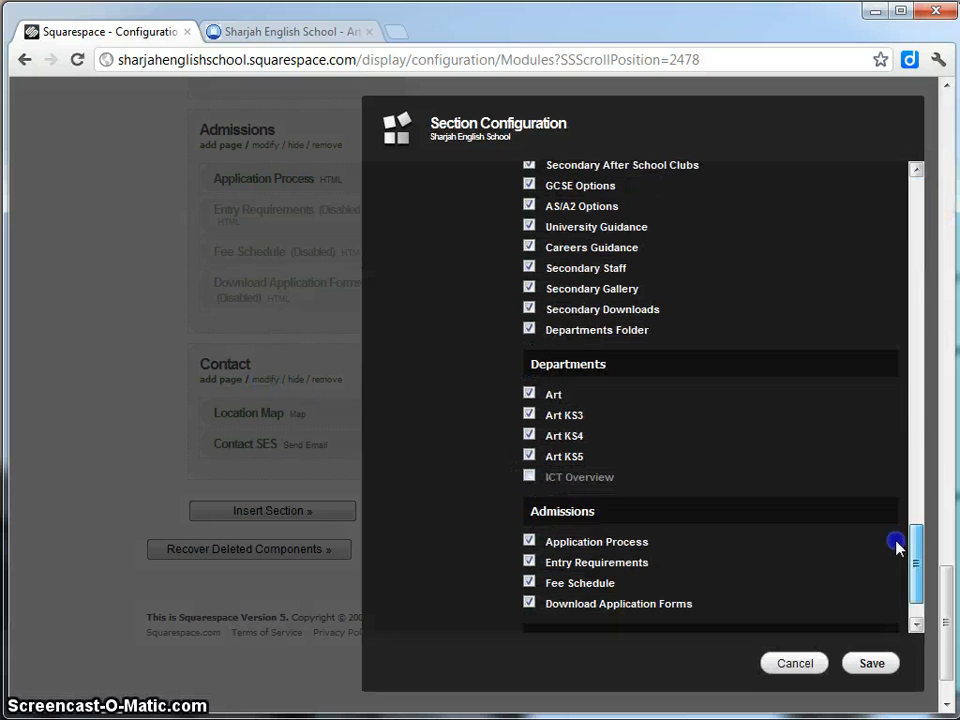
left_click(870, 663)
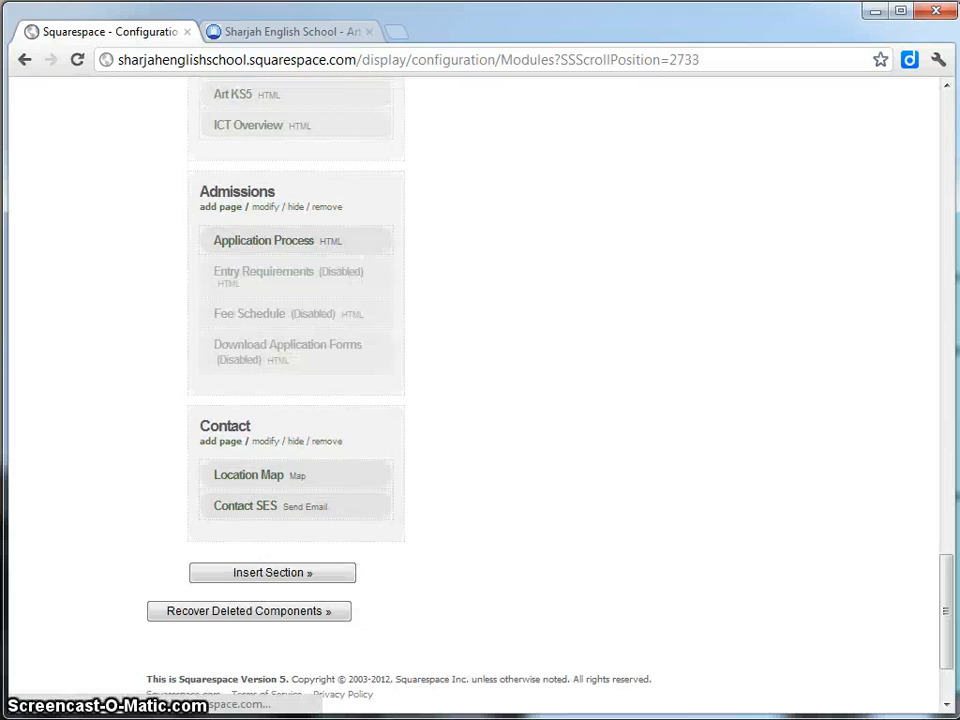
left_click_drag(946, 600, 952, 505)
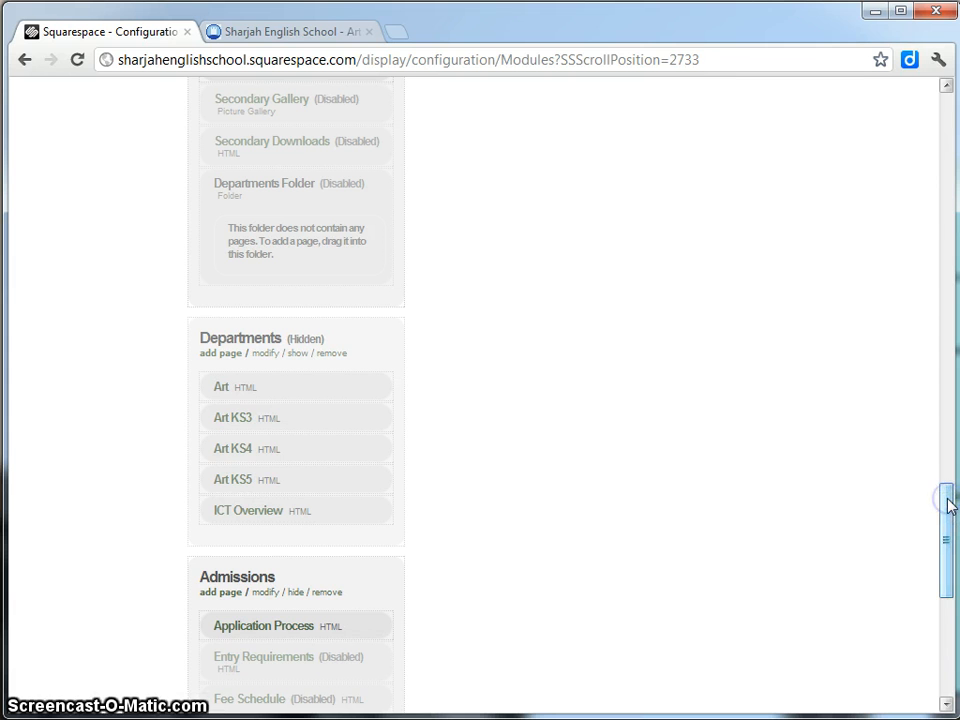
mouse_move(246, 514)
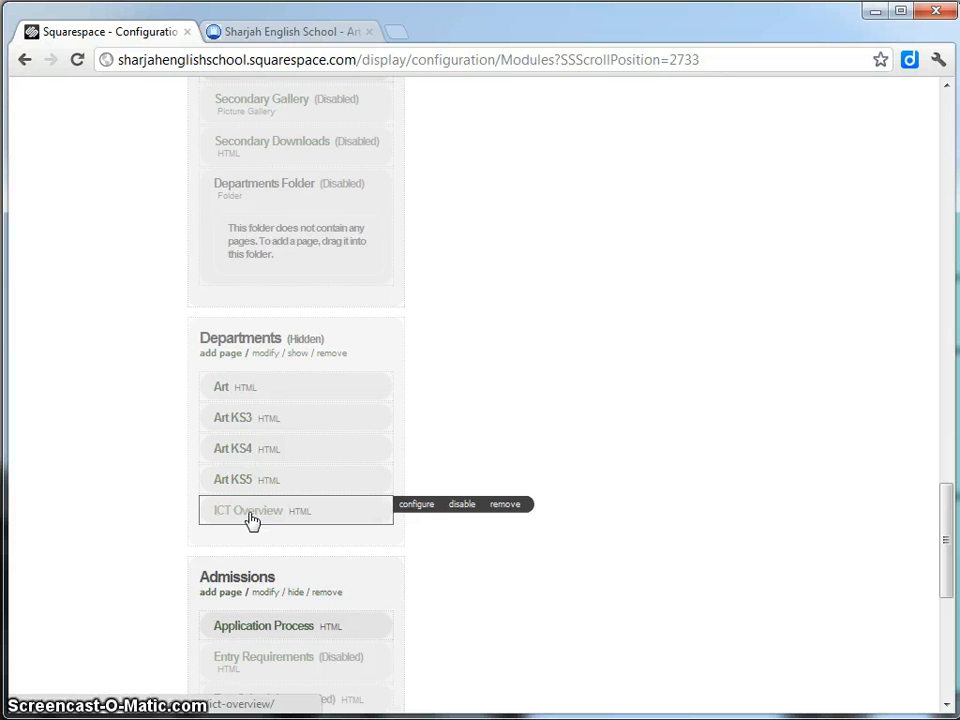
Open ICT Overview in a new tab, compare it with Art KS3, and open its empty content editor.
middle_click(252, 518)
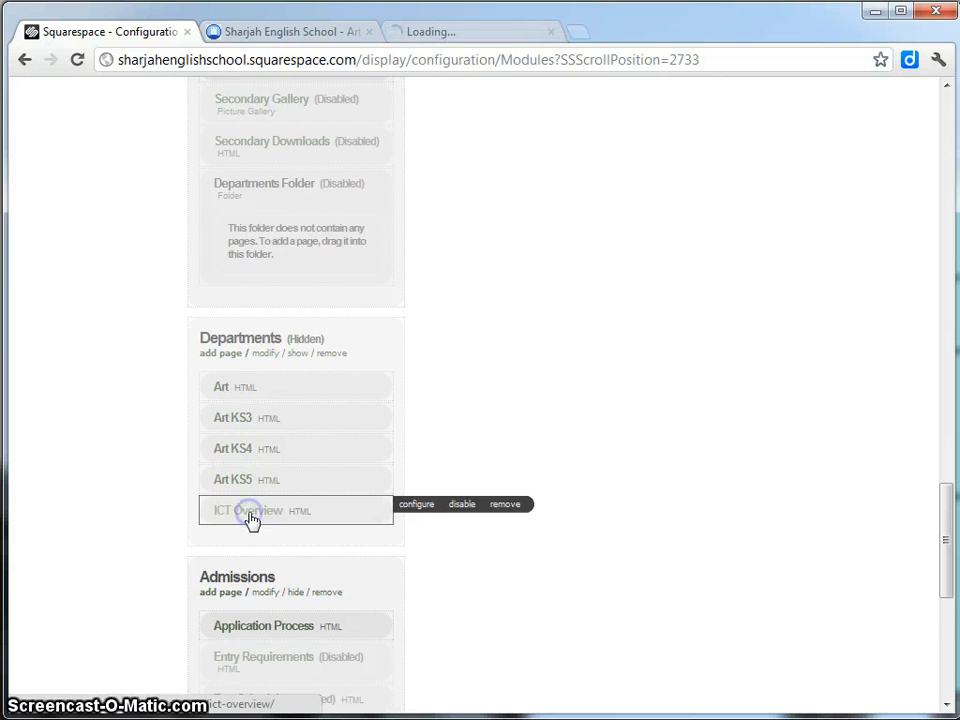
left_click(430, 33)
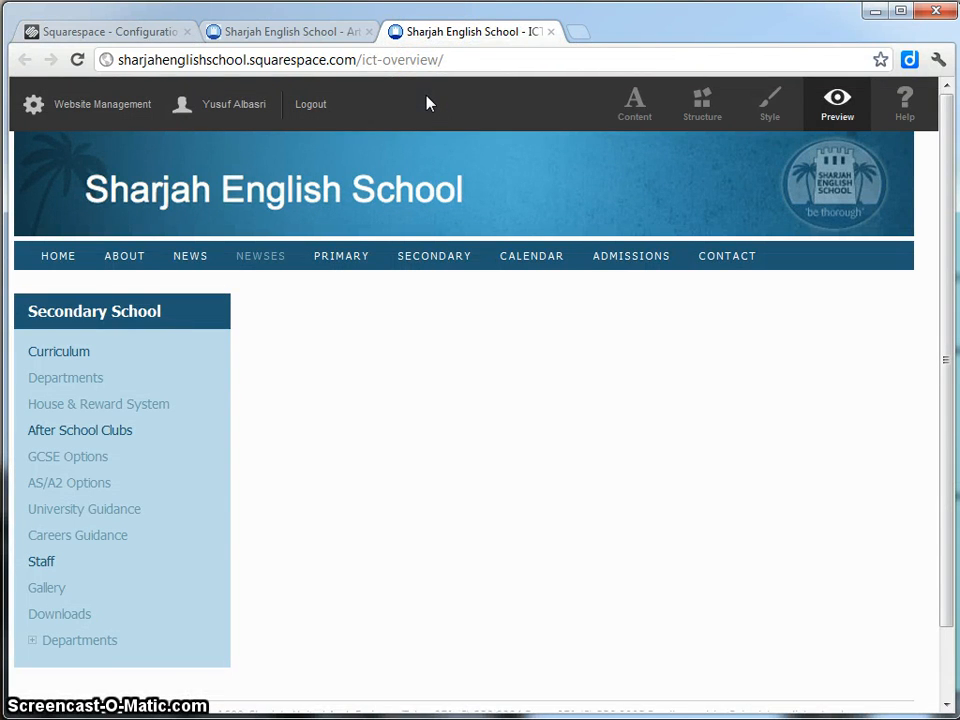
left_click(279, 32)
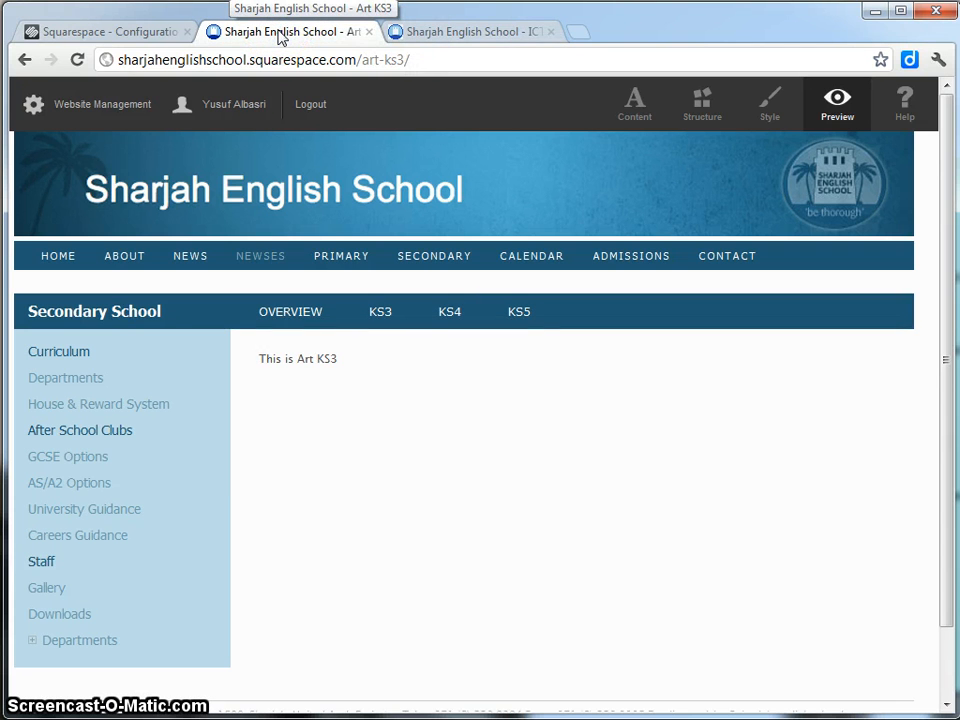
left_click(422, 28)
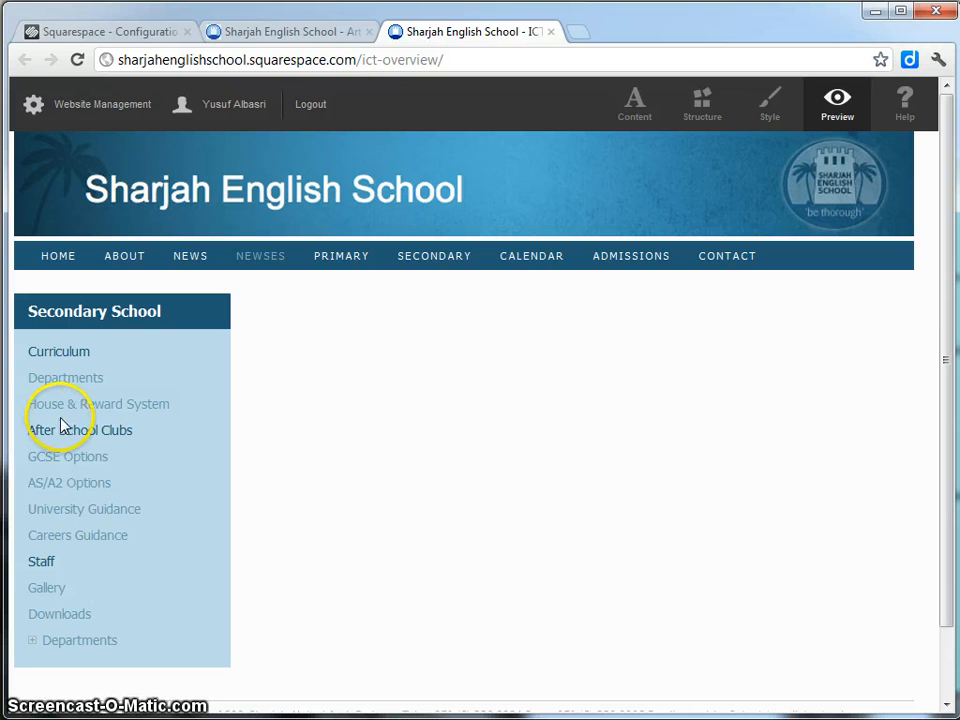
left_click(317, 30)
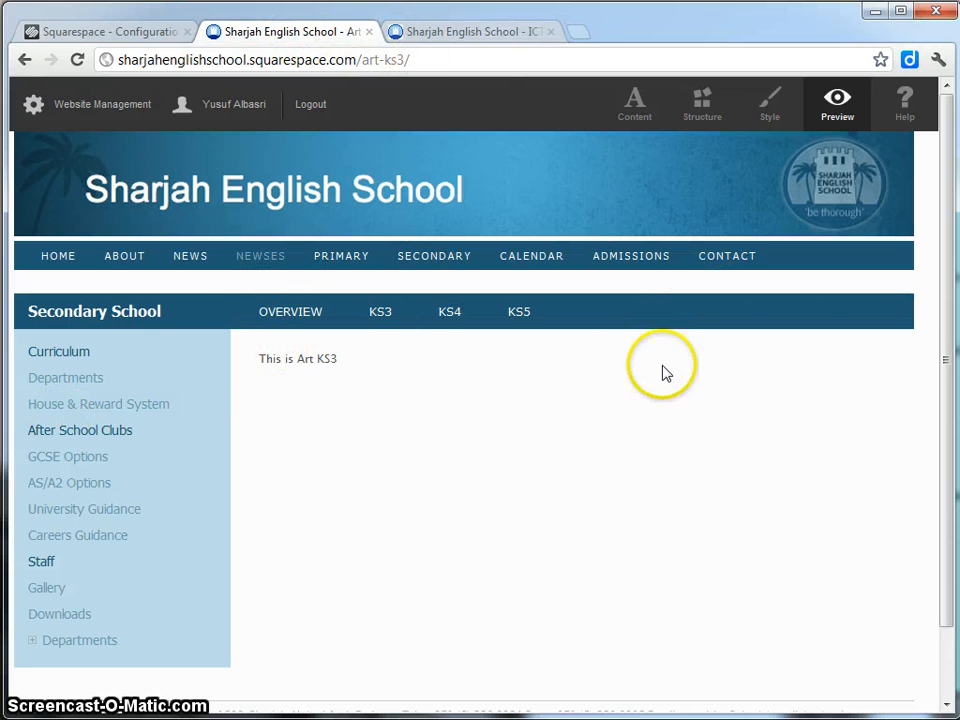
left_click(398, 40)
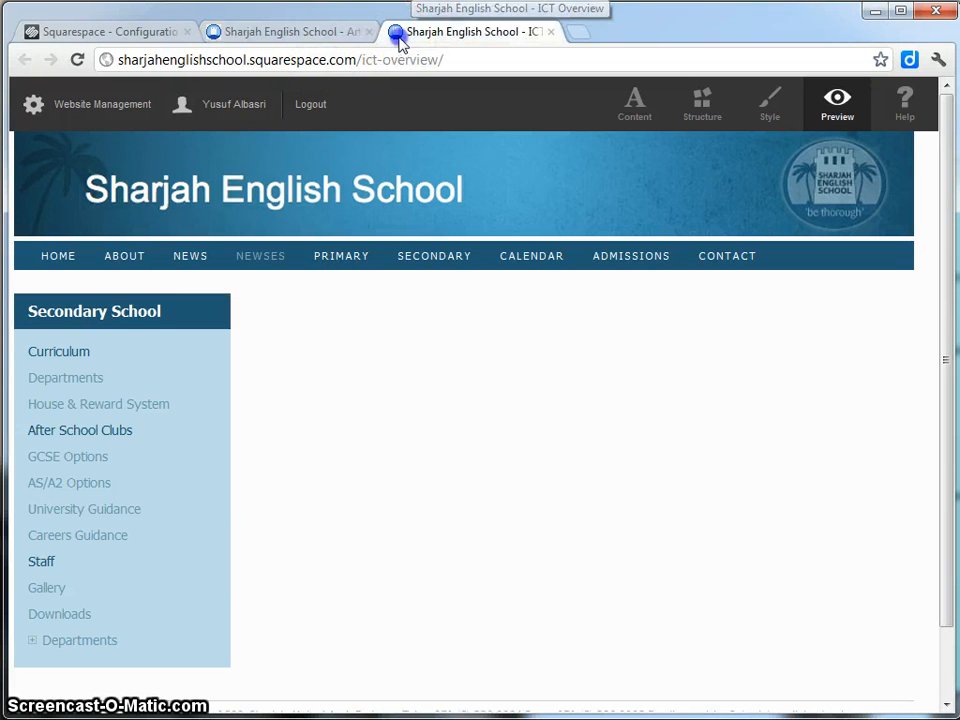
left_click(638, 108)
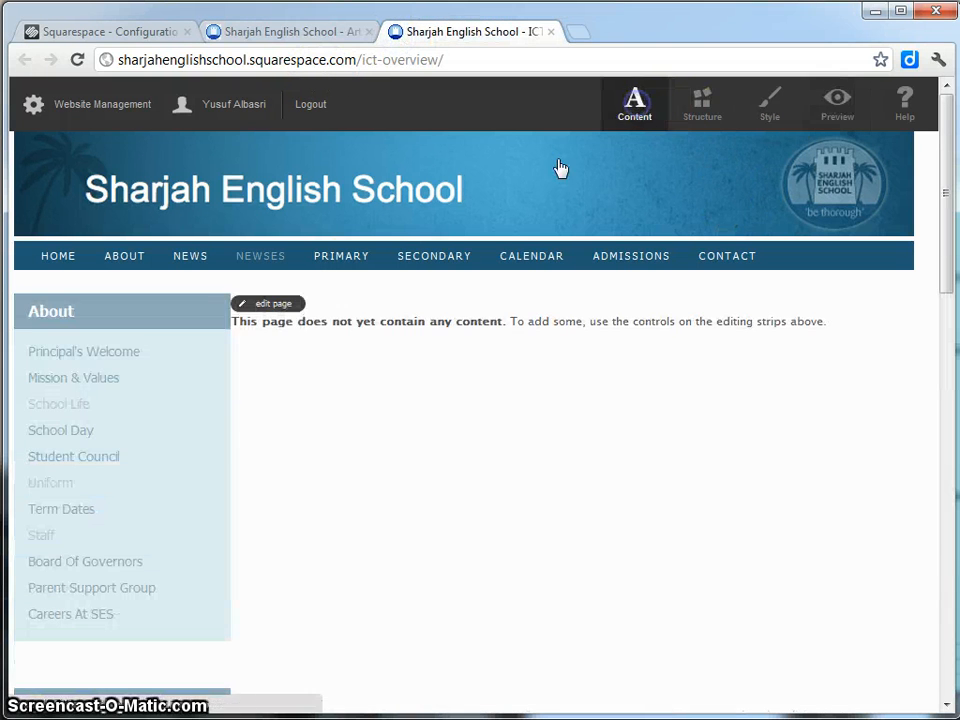
left_click(265, 305)
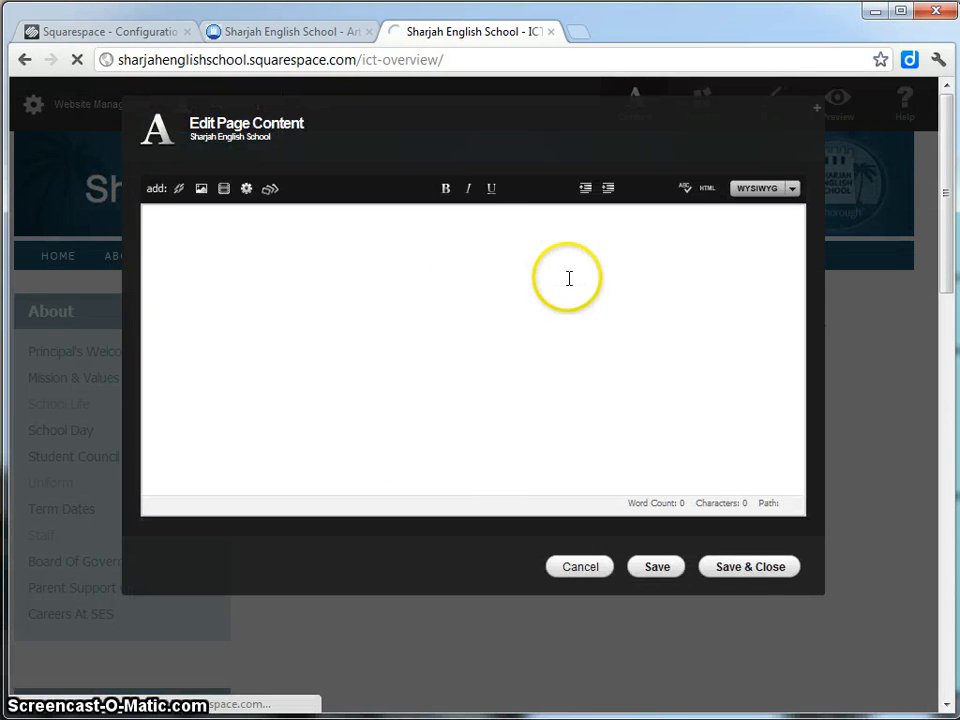
left_click(287, 33)
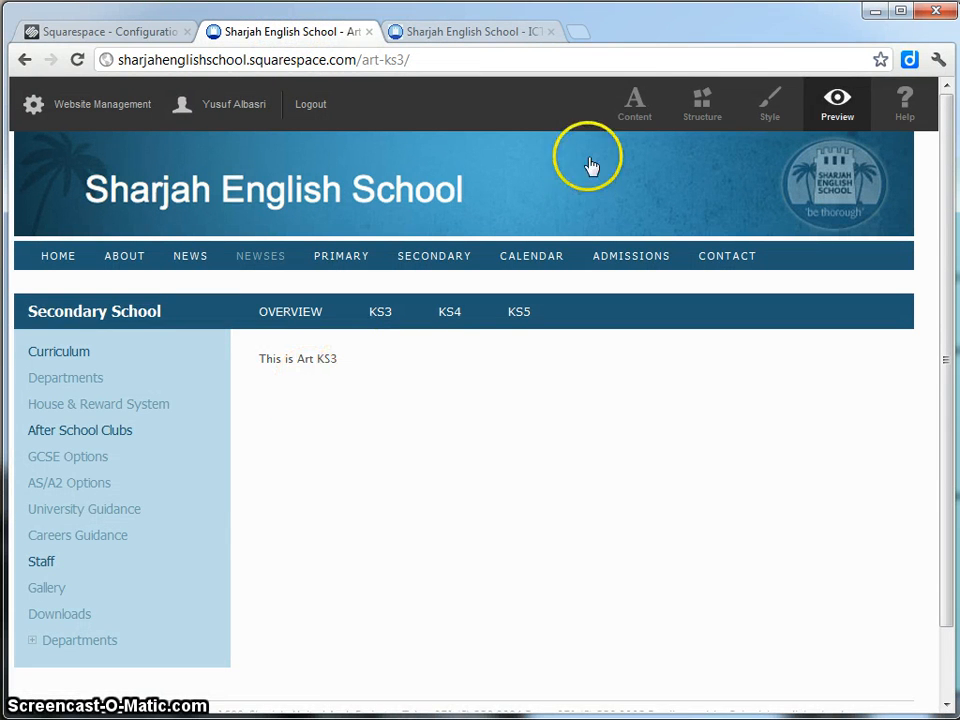
Copy all the HTML from the Art KS3 page's content editor.
left_click(628, 120)
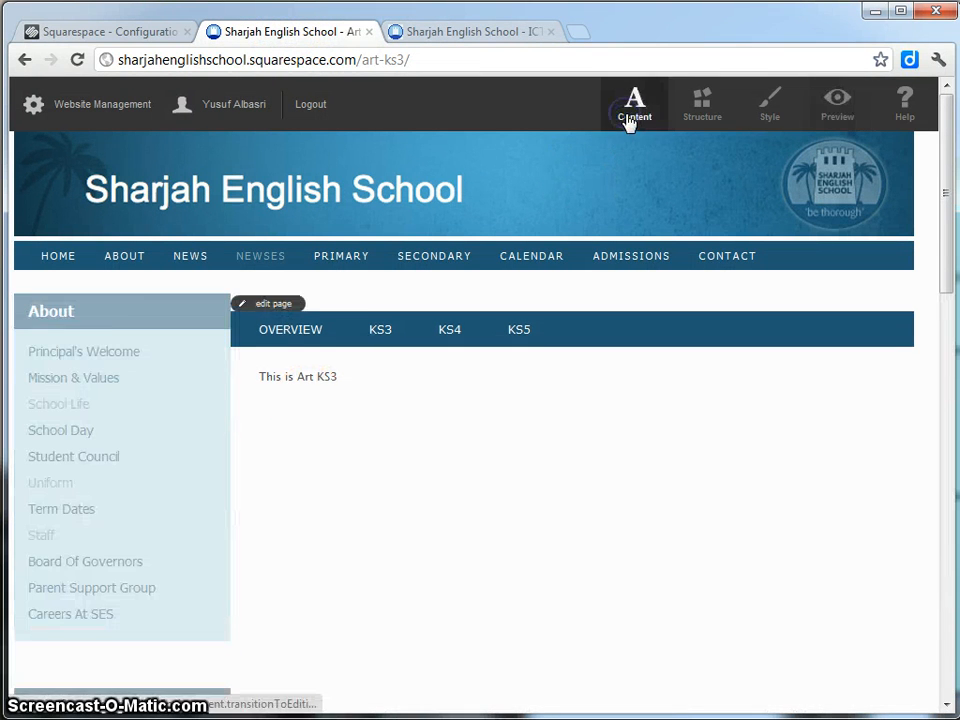
left_click(277, 305)
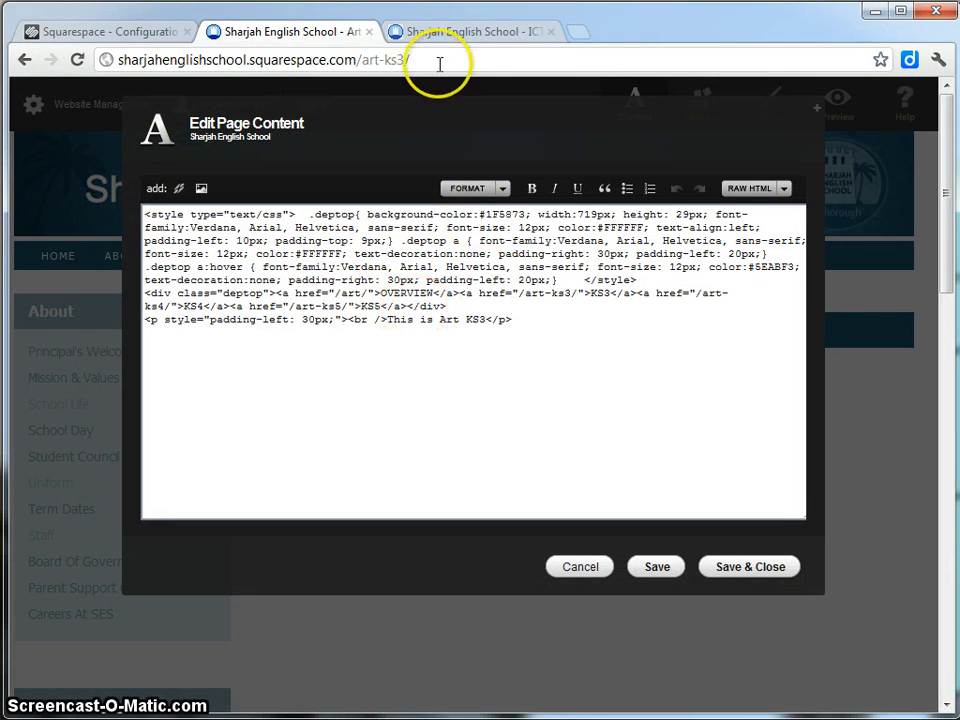
left_click(441, 34)
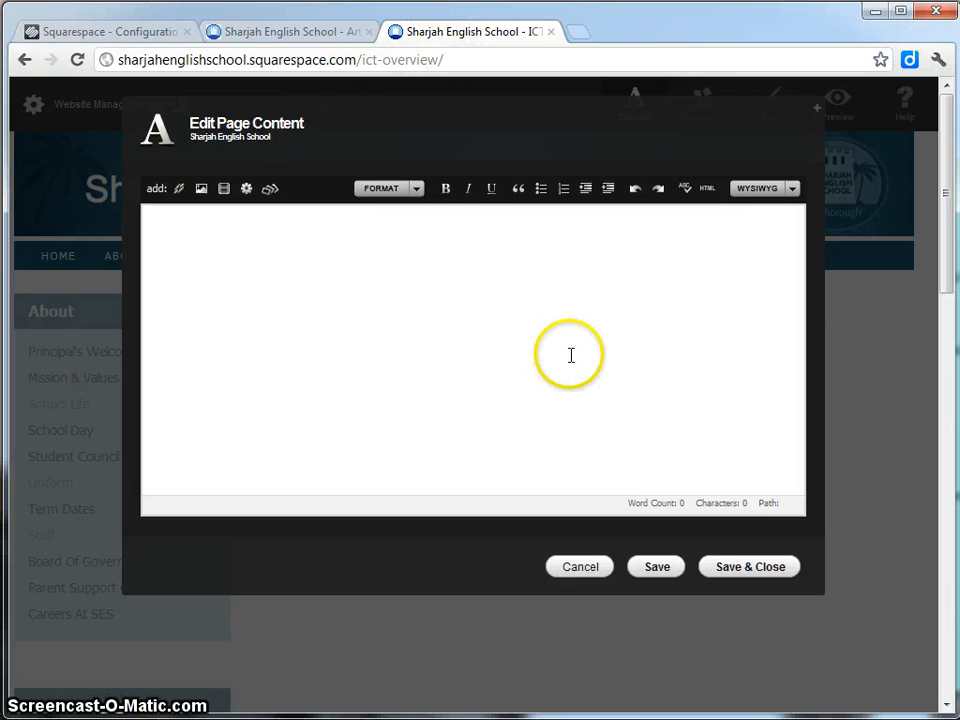
left_click(300, 37)
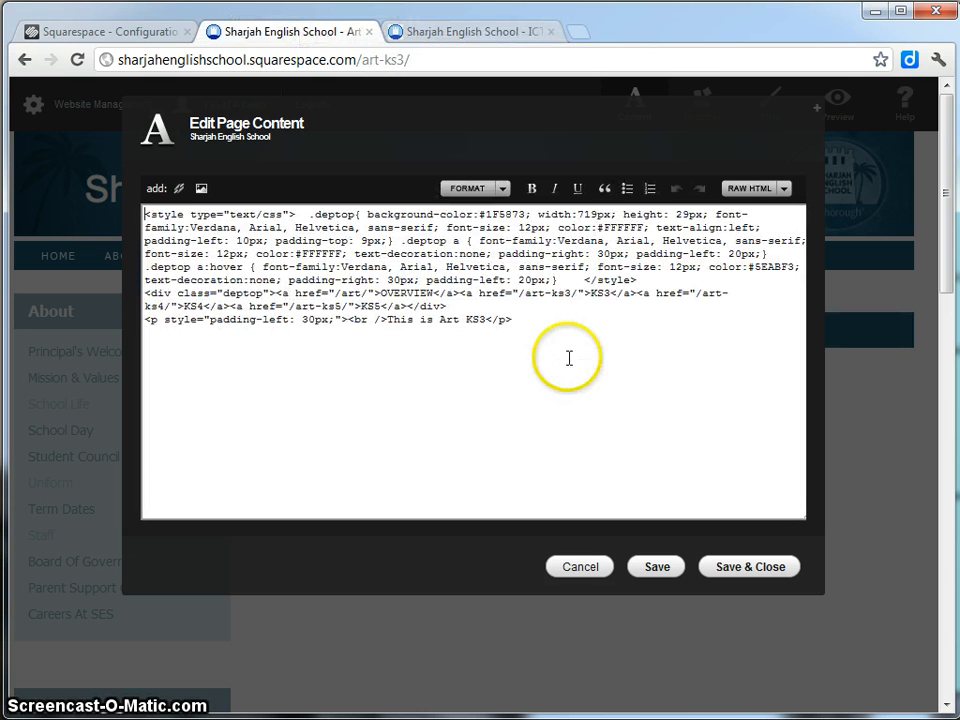
left_click_drag(572, 358, 71, 215)
right_click(444, 276)
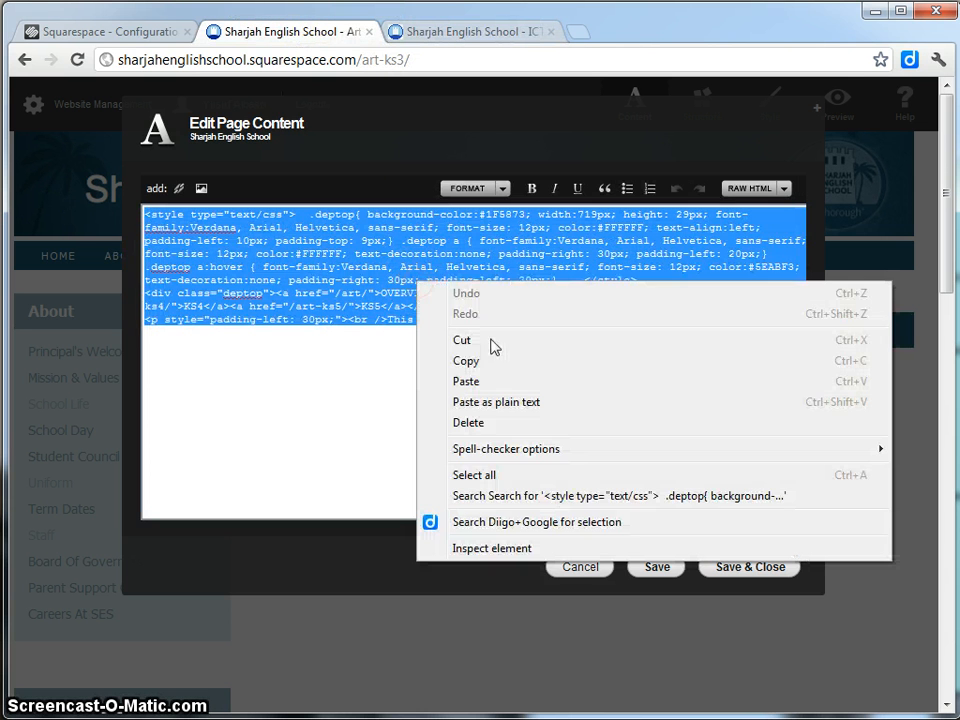
left_click(490, 360)
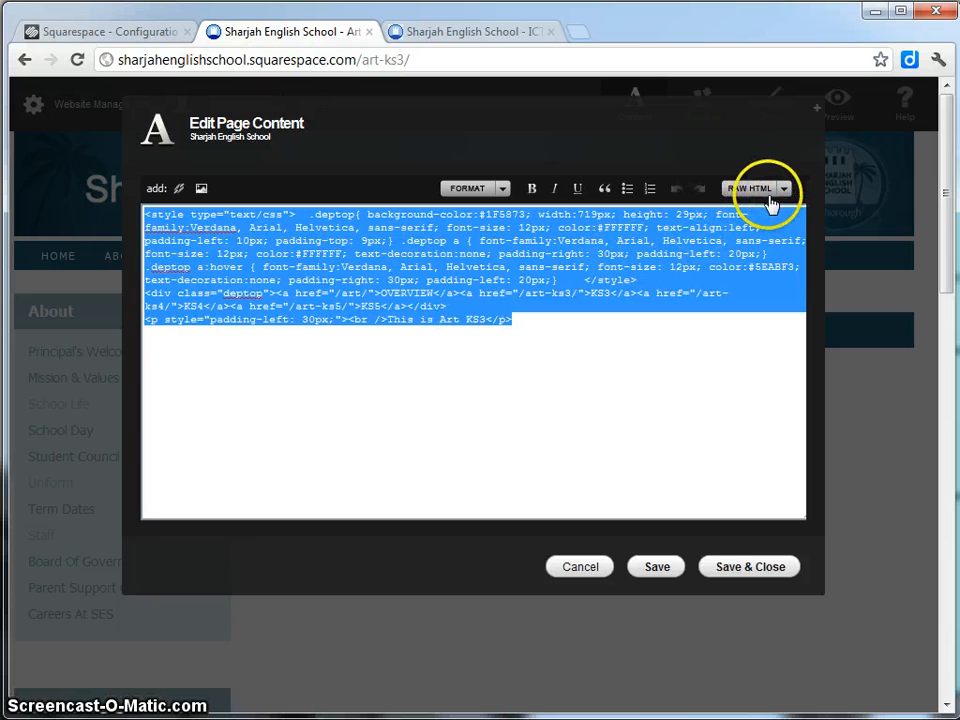
Paste the Art KS3 HTML into ICT Overview's Raw HTML editor and save.
left_click(493, 35)
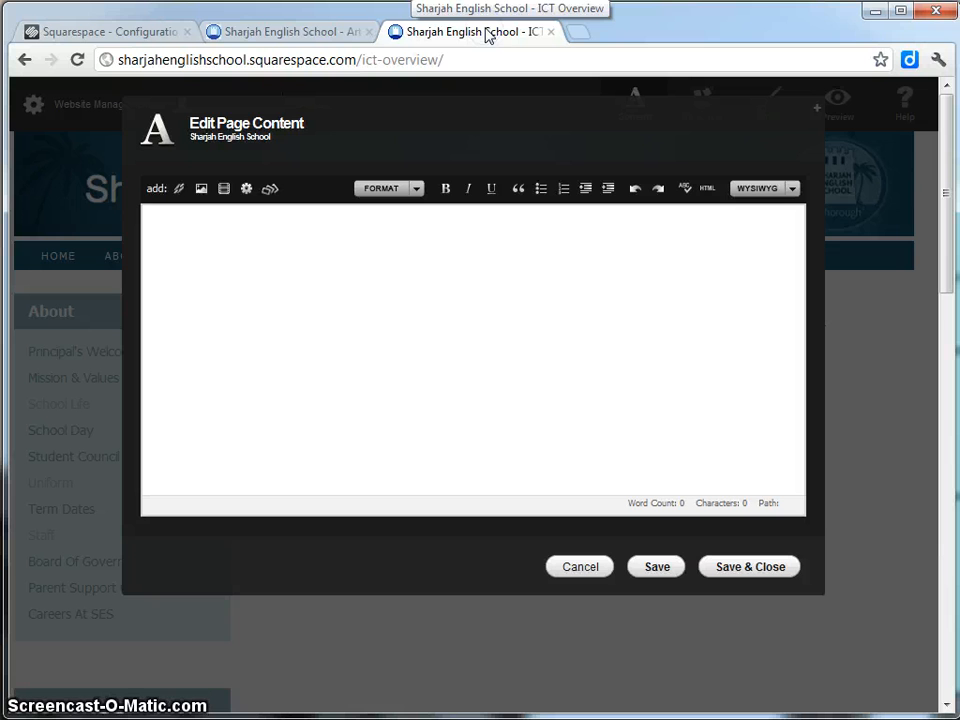
left_click(793, 190)
left_click(764, 227)
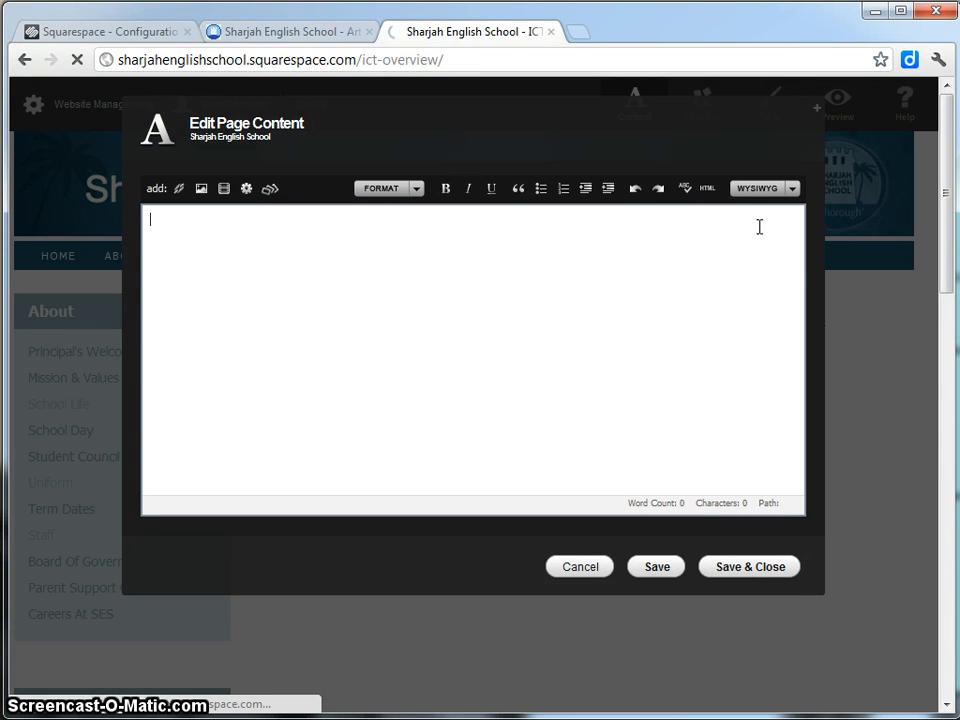
left_click(403, 326)
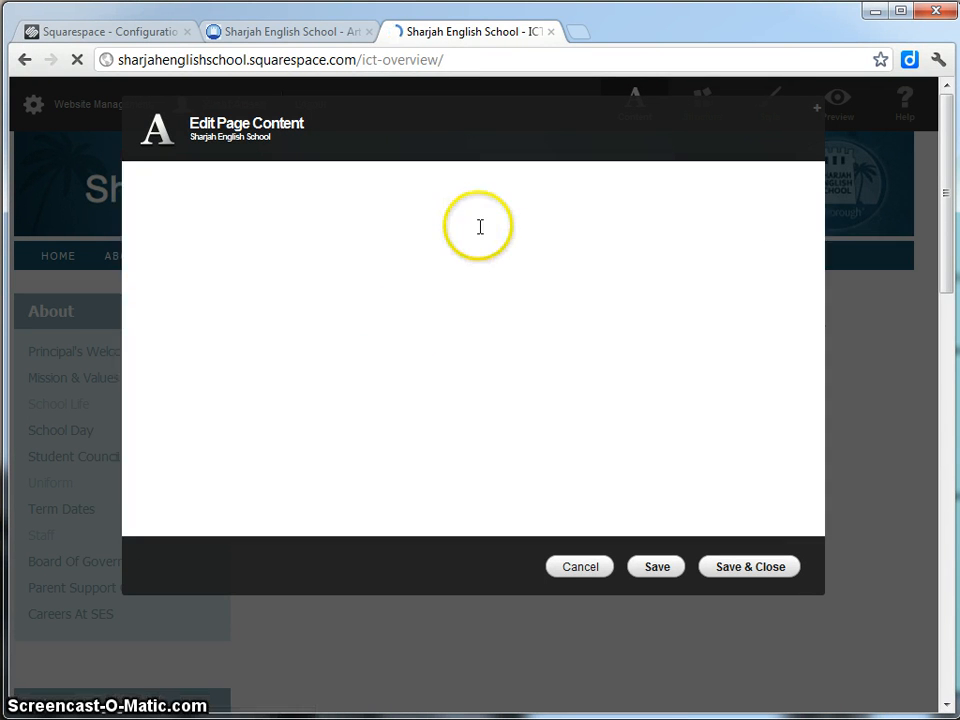
right_click(170, 224)
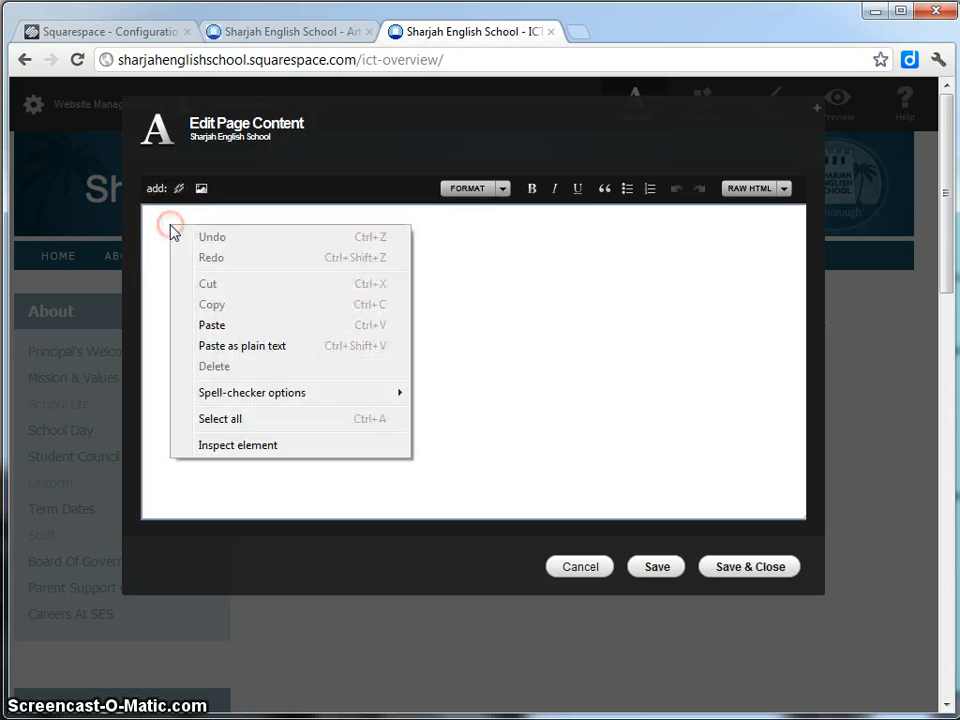
key("Escape")
right_click(171, 229)
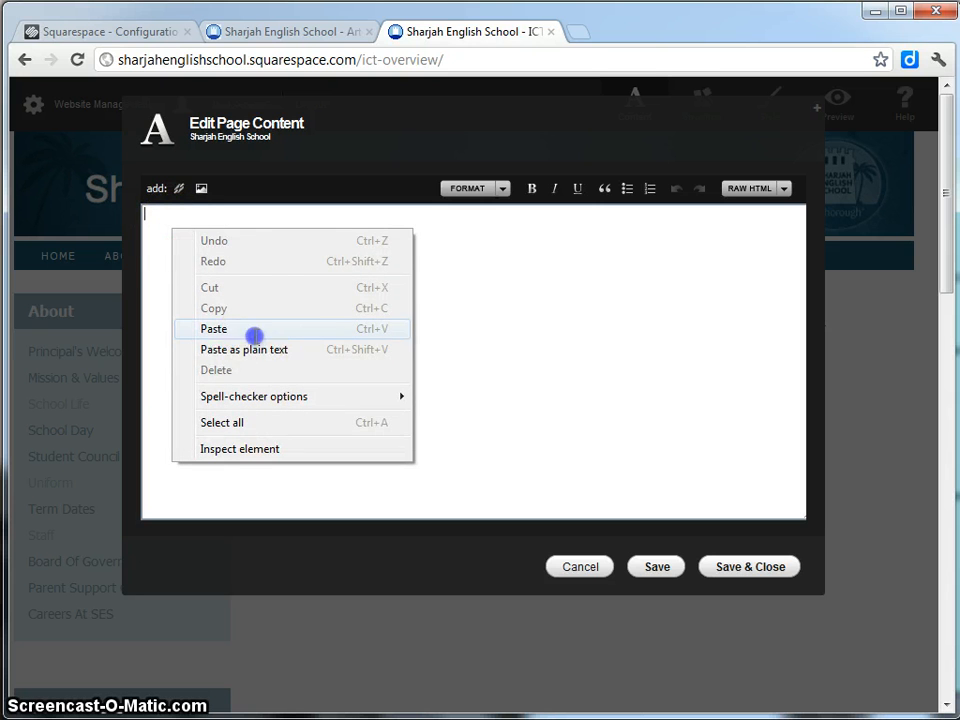
left_click(253, 330)
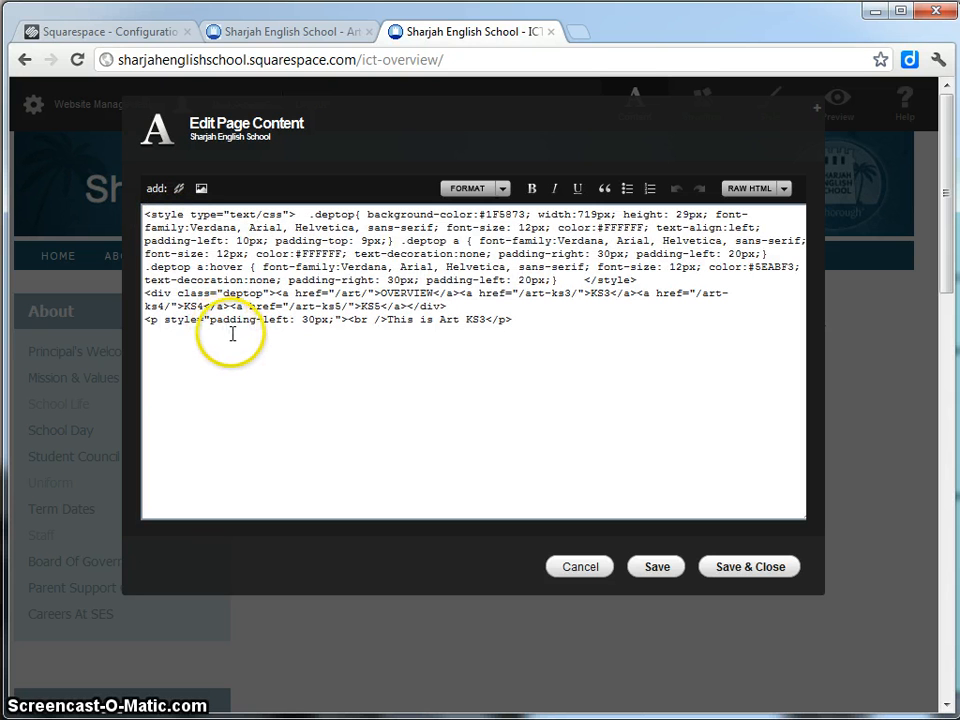
left_click(735, 570)
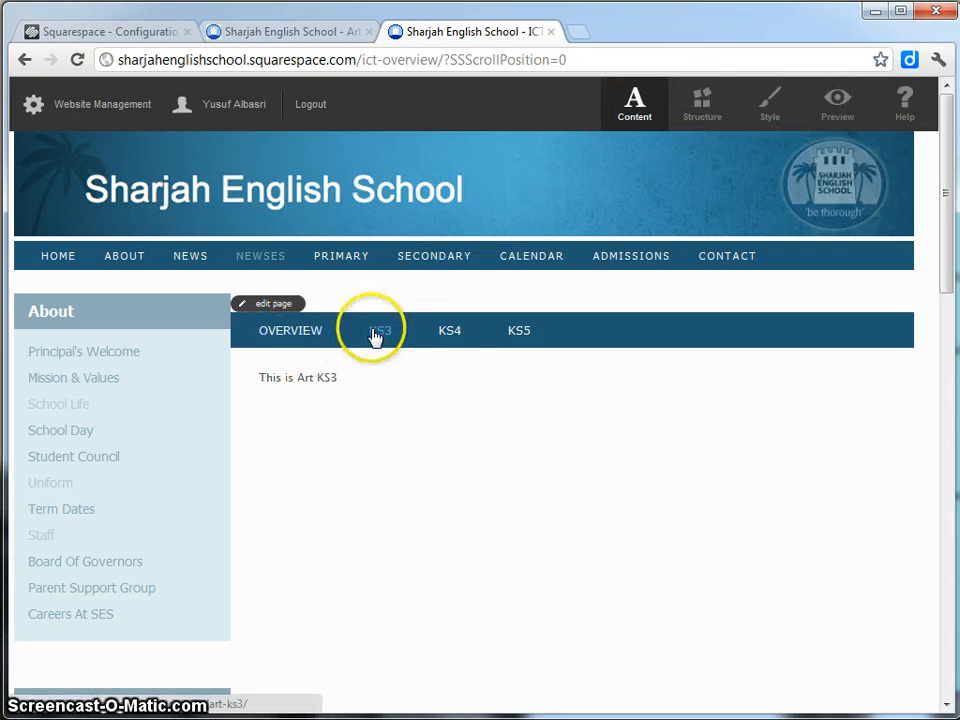
Cancel the Art KS3 page's Edit Page Content dialog unchanged and return to the ICT Overview page.
left_click(257, 33)
left_click(265, 303)
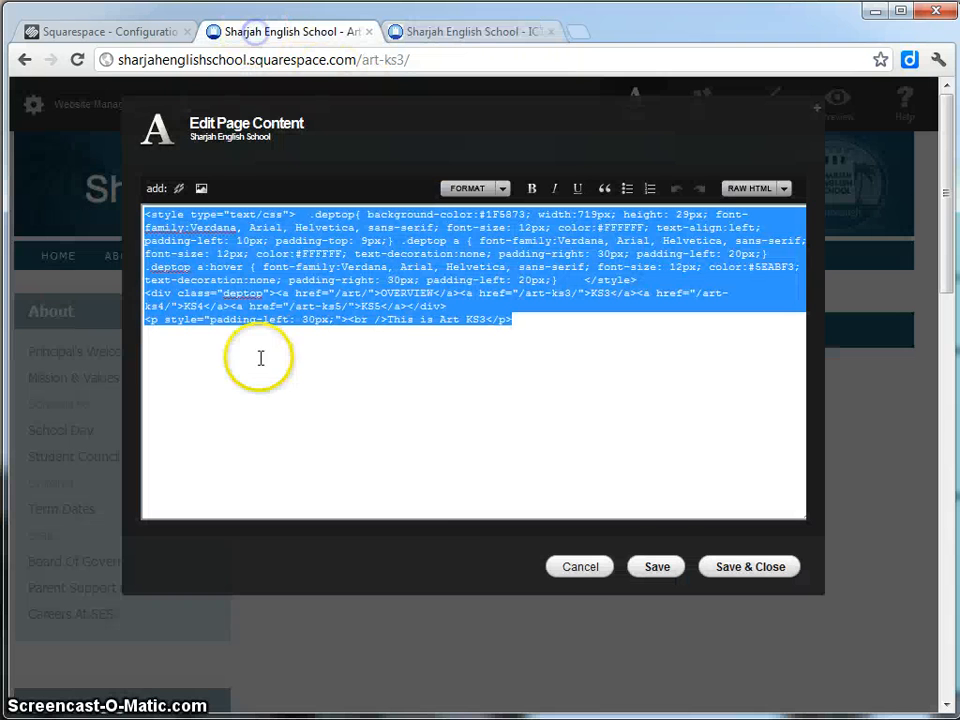
left_click(590, 567)
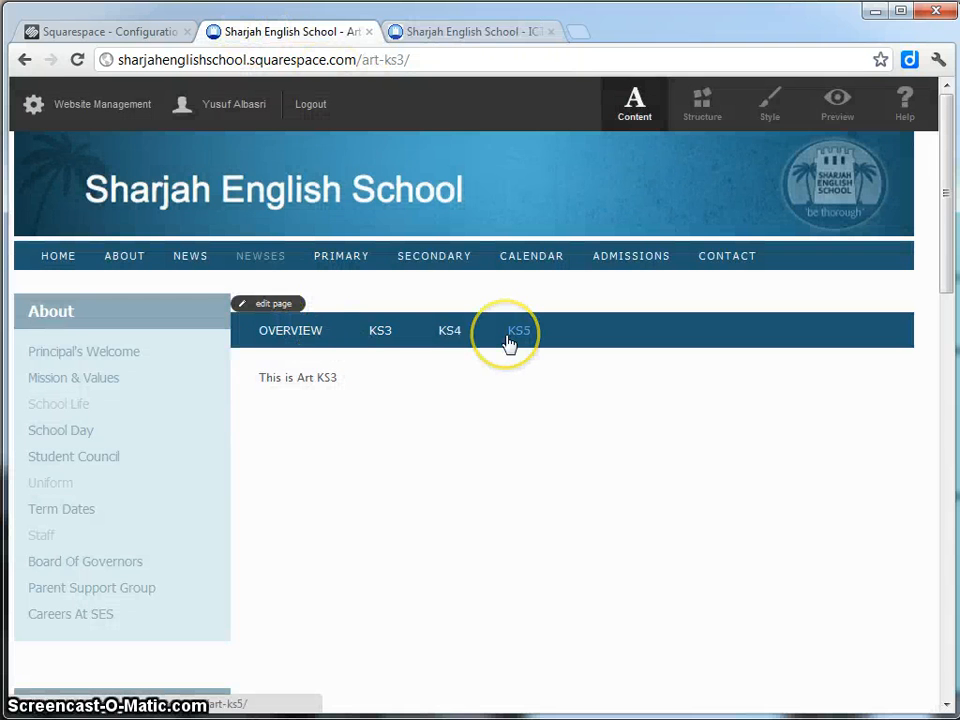
left_click(467, 34)
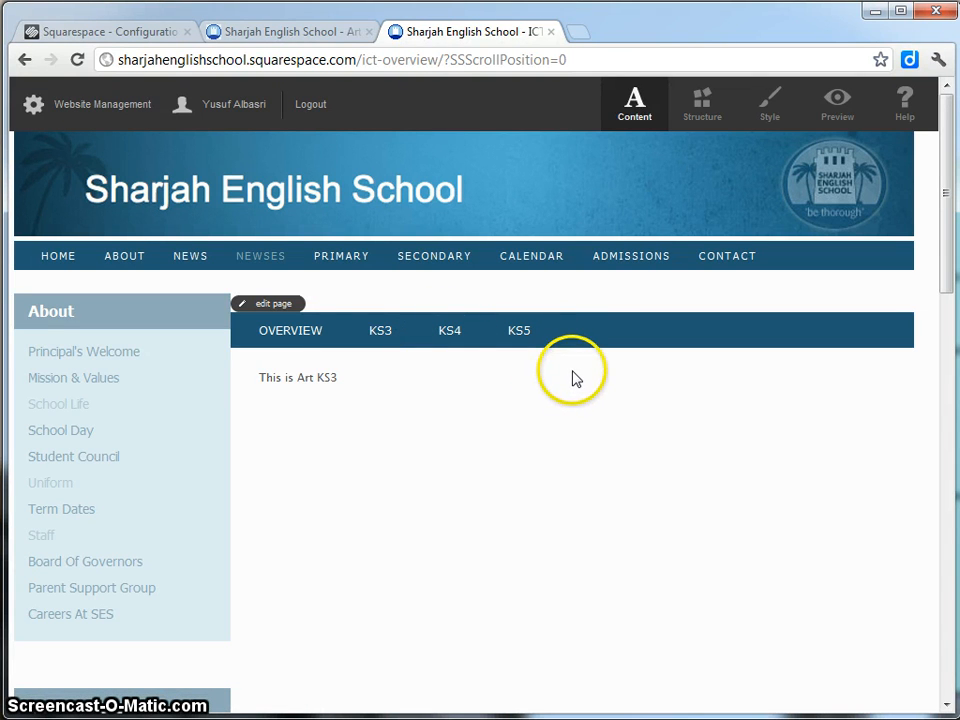
Reword the paragraph from 'This is Art KS3' to 'This is ICT Overview' and save the page.
left_click(282, 308)
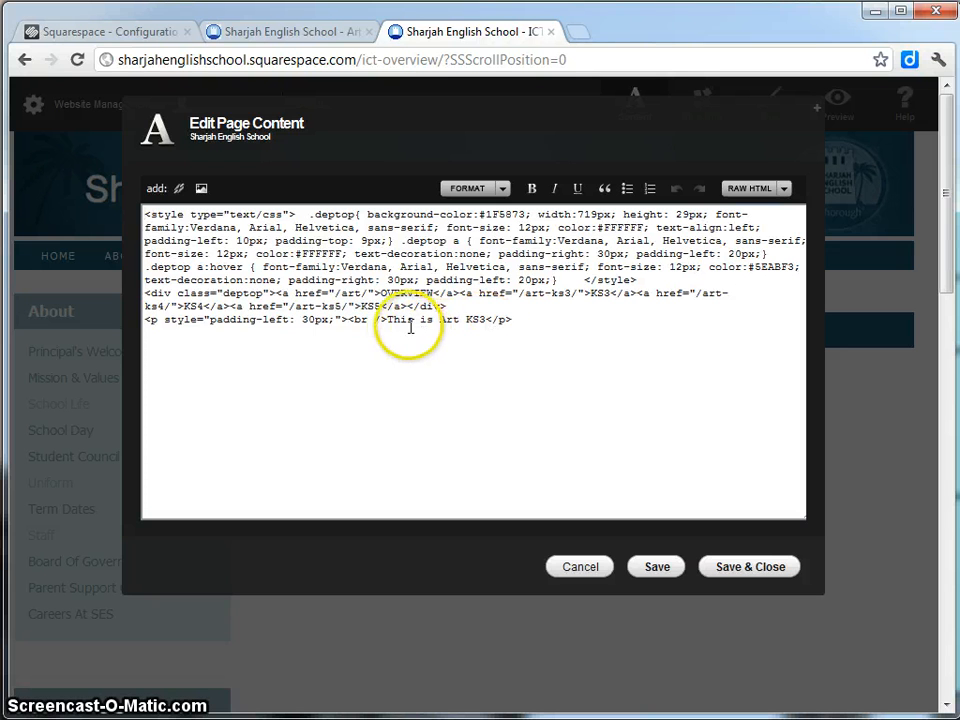
left_click(452, 316)
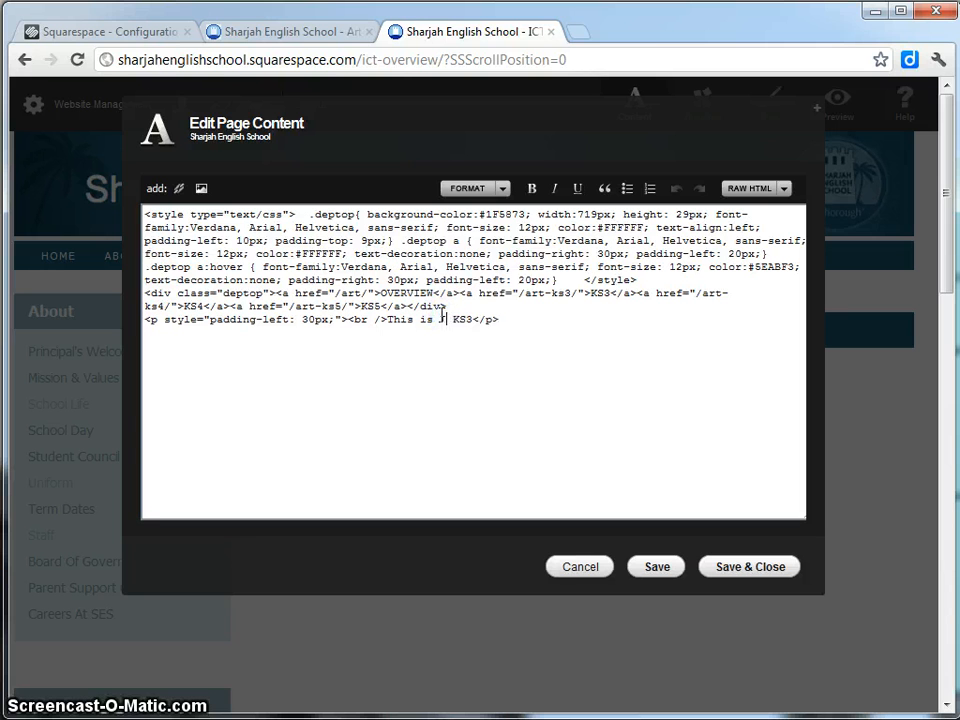
left_click(483, 317)
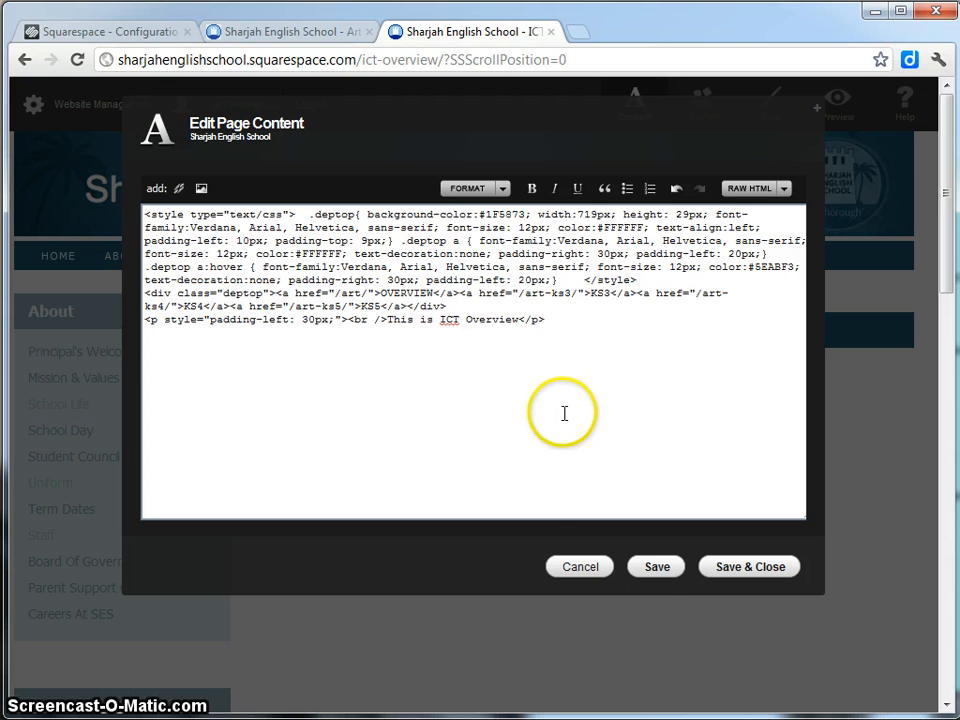
left_click(738, 567)
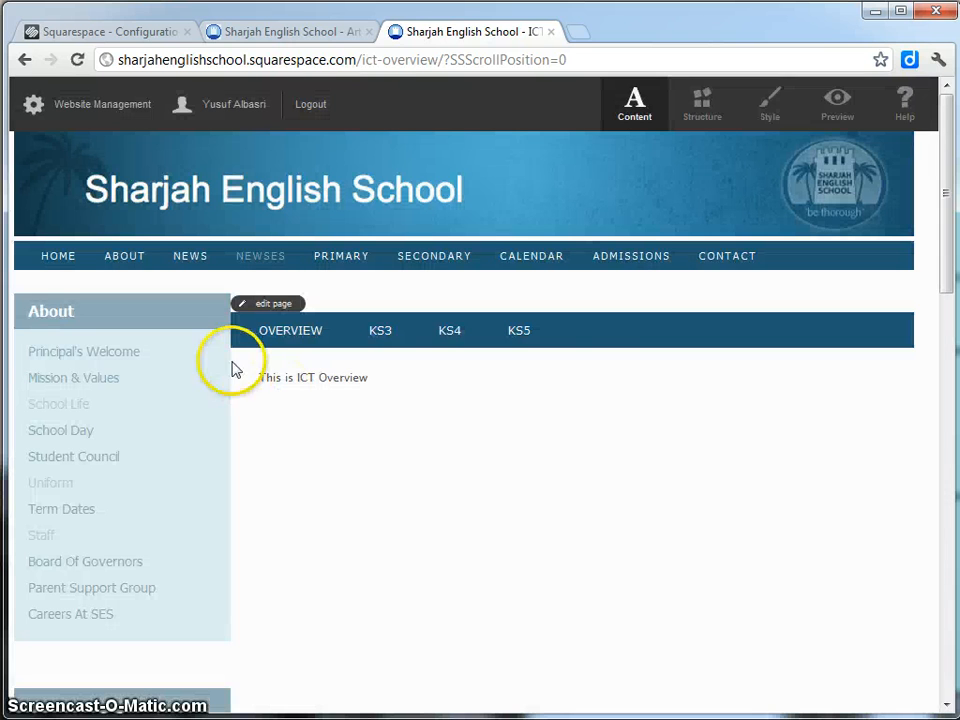
Compare the Art KS3 and ICT Overview pages, then open the ICT Overview page's raw HTML editor.
left_click(300, 34)
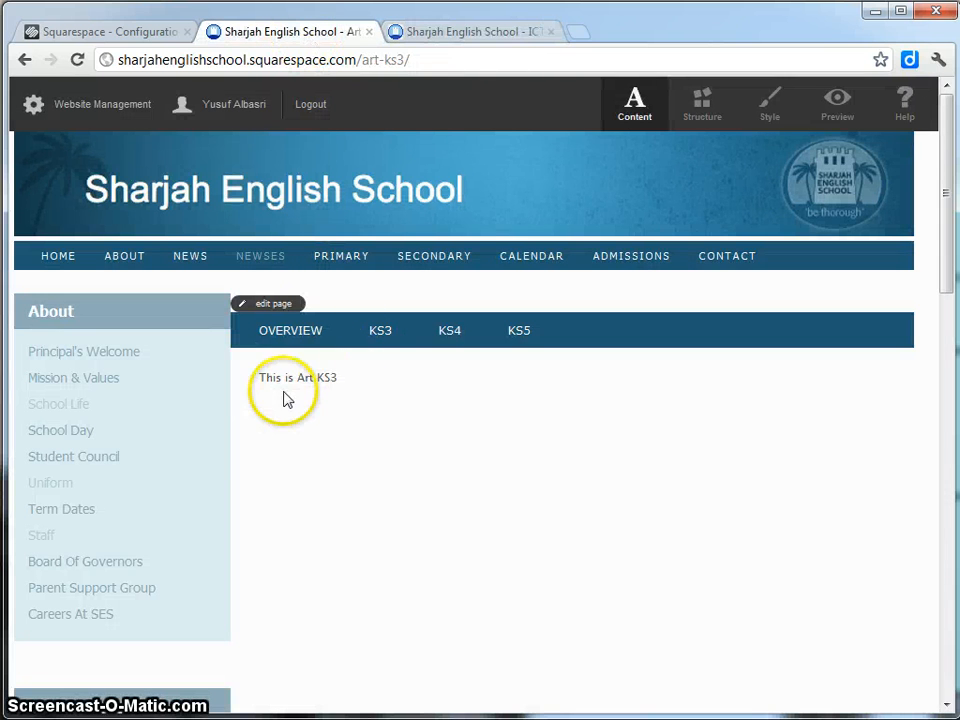
left_click(471, 29)
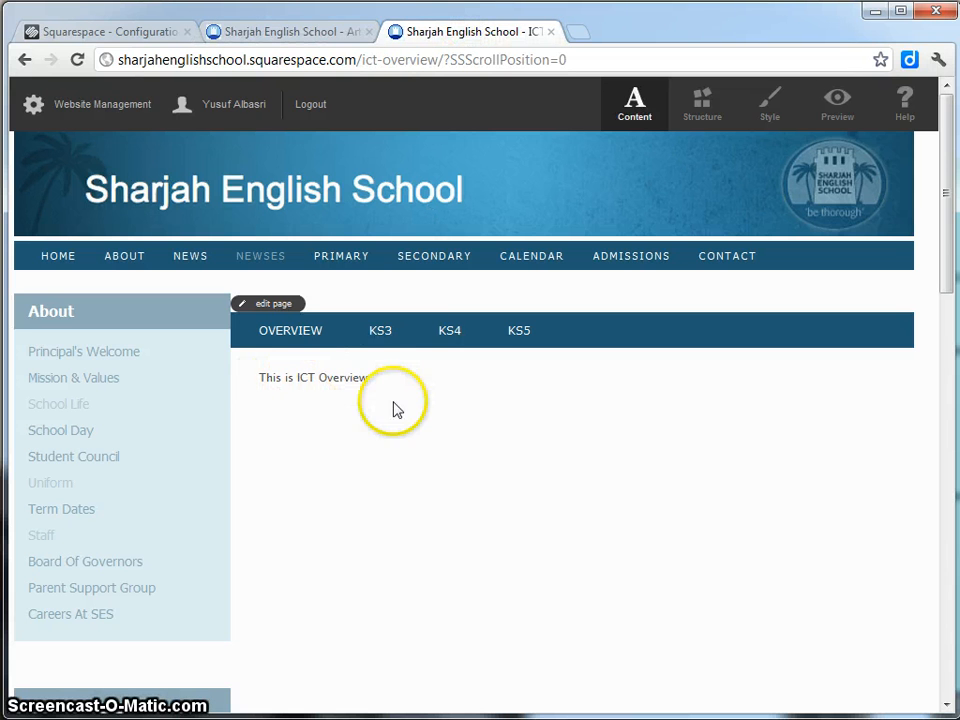
left_click(274, 41)
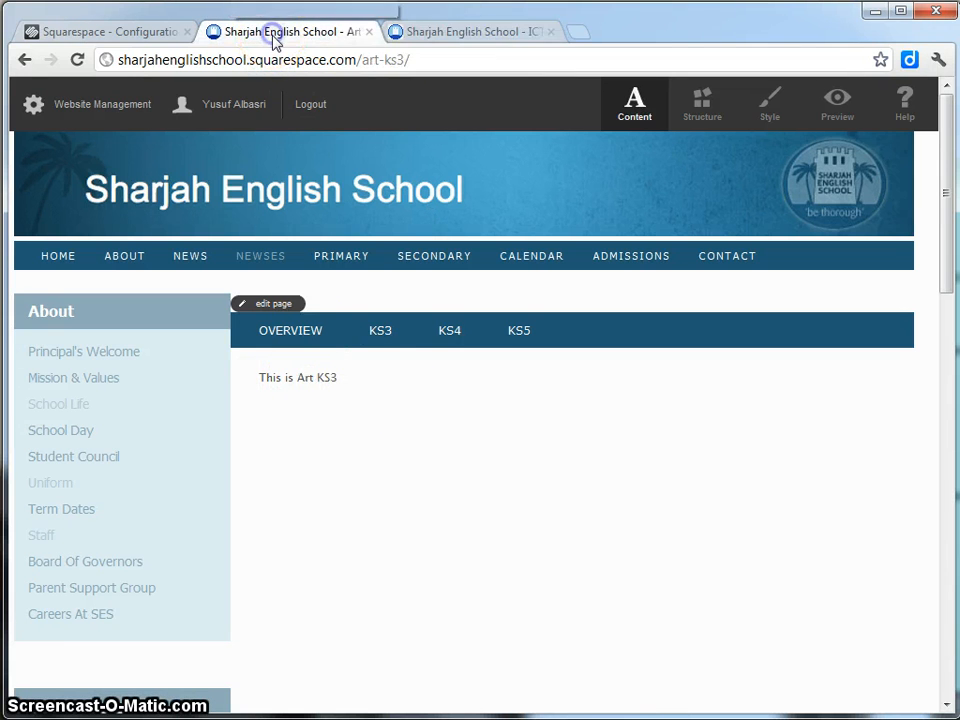
left_click(289, 338)
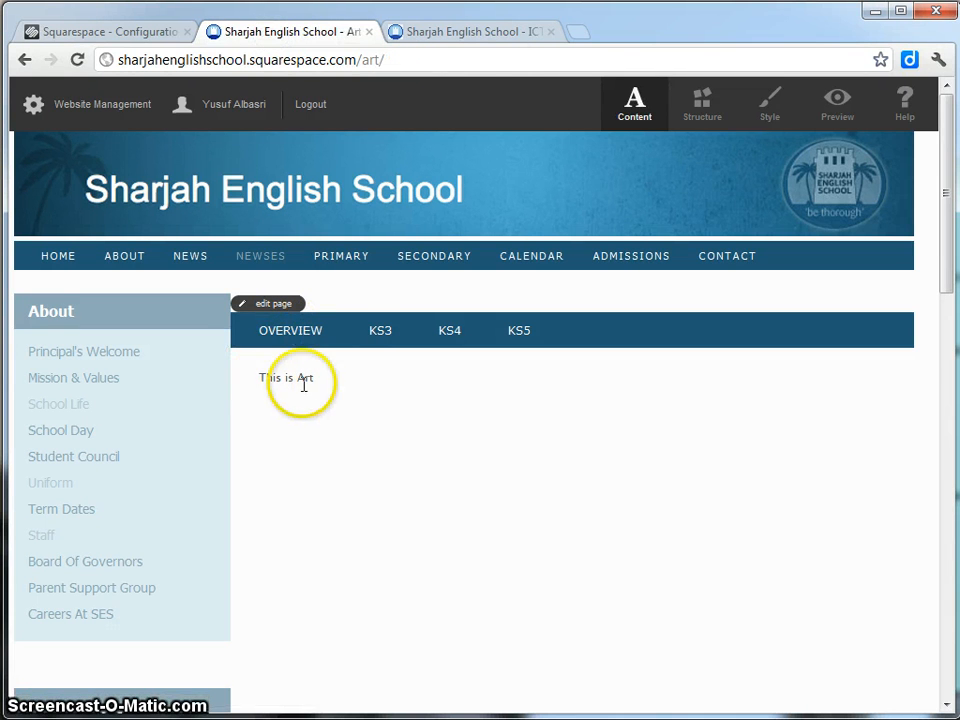
left_click(462, 32)
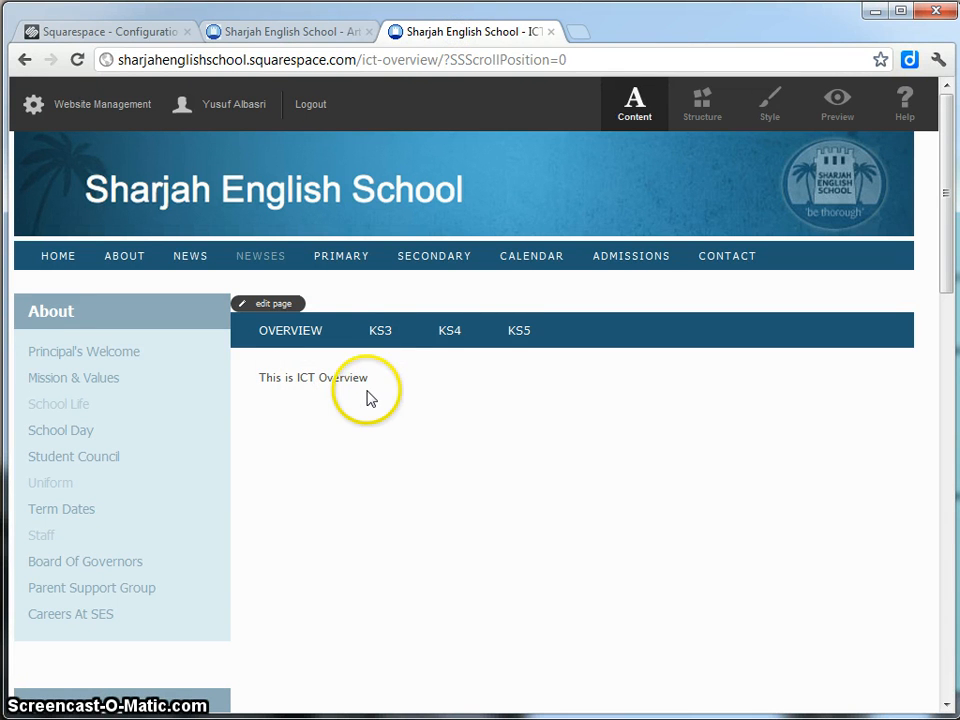
left_click(272, 306)
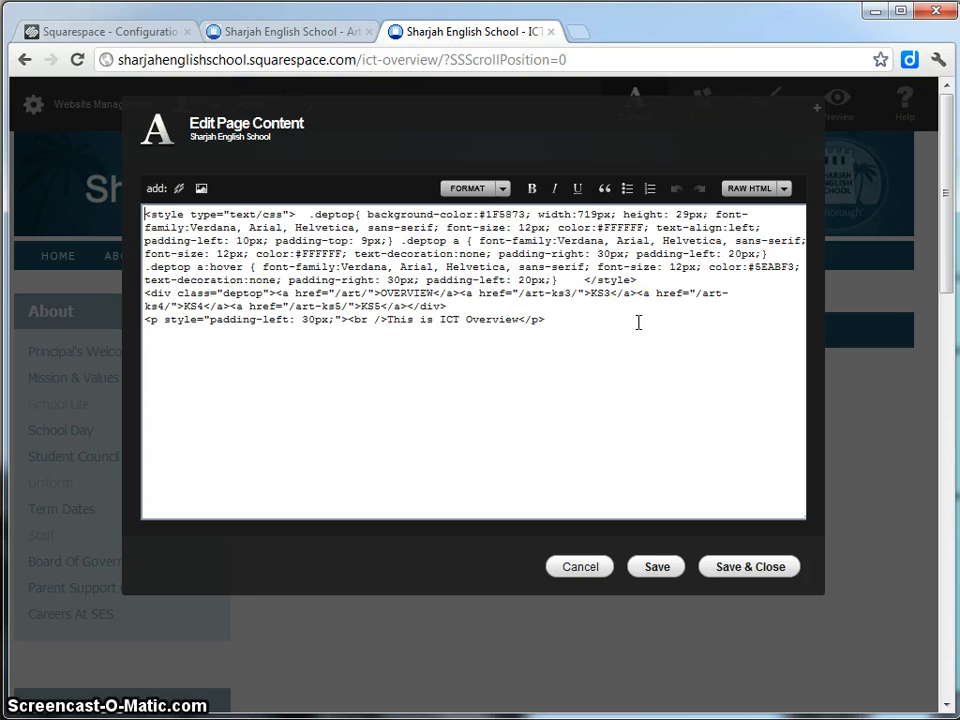
Switch the ICT Overview editor from RAW HTML to WYSIWYG mode and save the page.
left_click(787, 190)
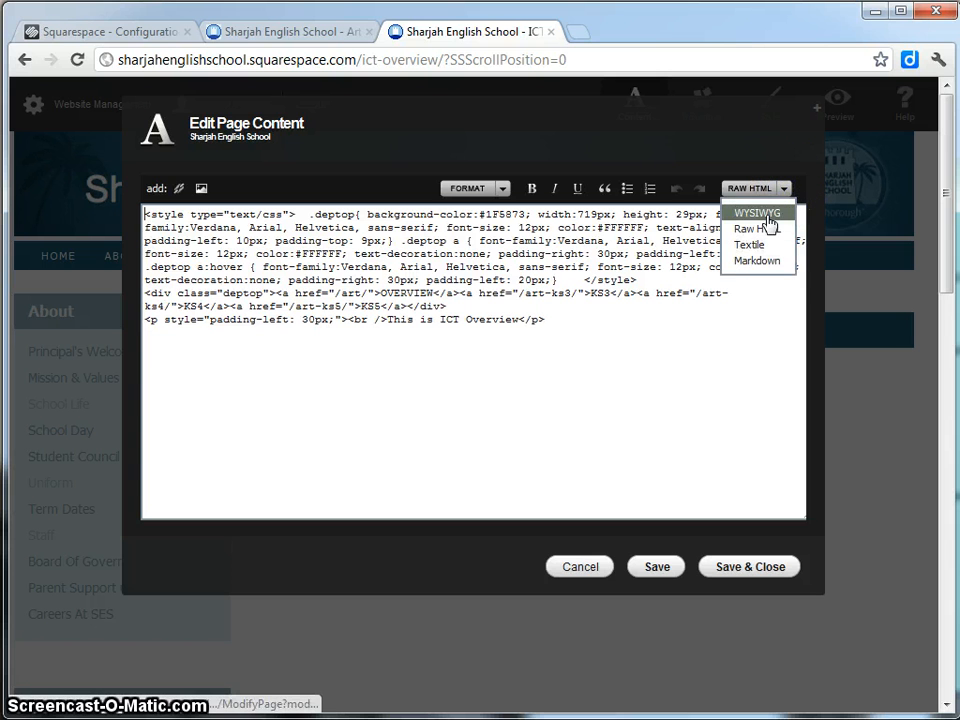
left_click(767, 214)
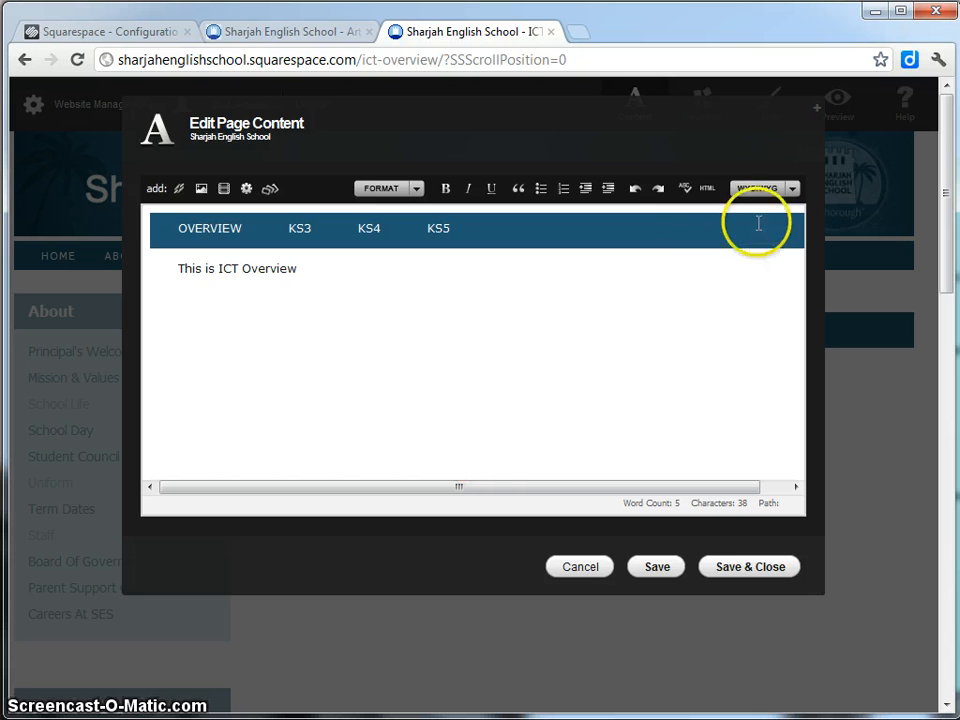
left_click(757, 571)
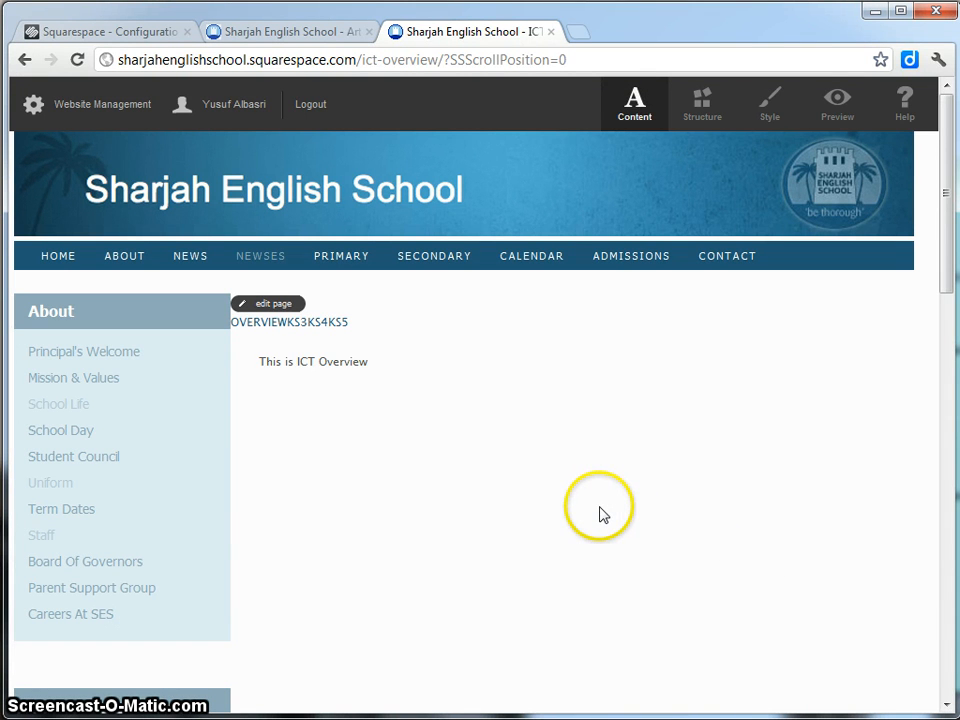
Reopen the ICT Overview editor in Raw HTML mode, exposing the commented-out .deptop CSS.
left_click(276, 305)
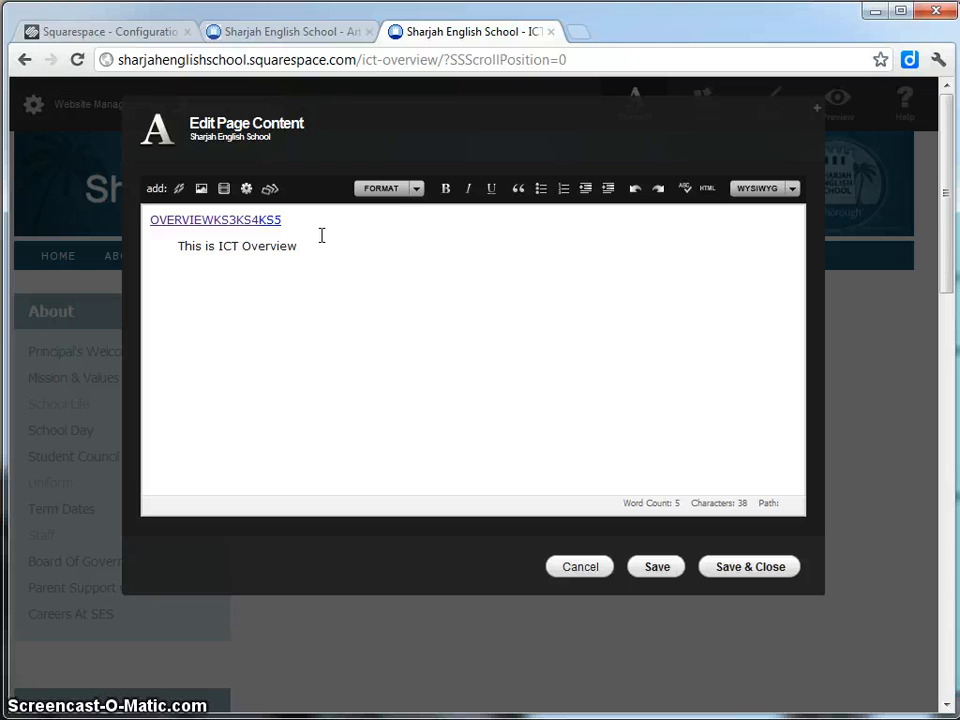
left_click(793, 190)
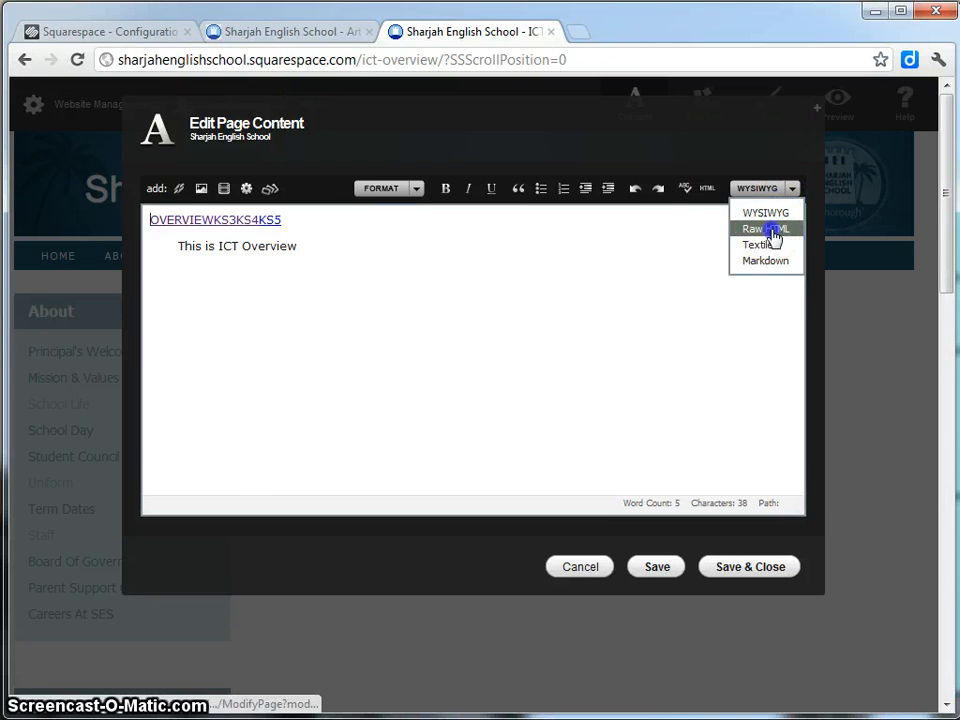
left_click(772, 231)
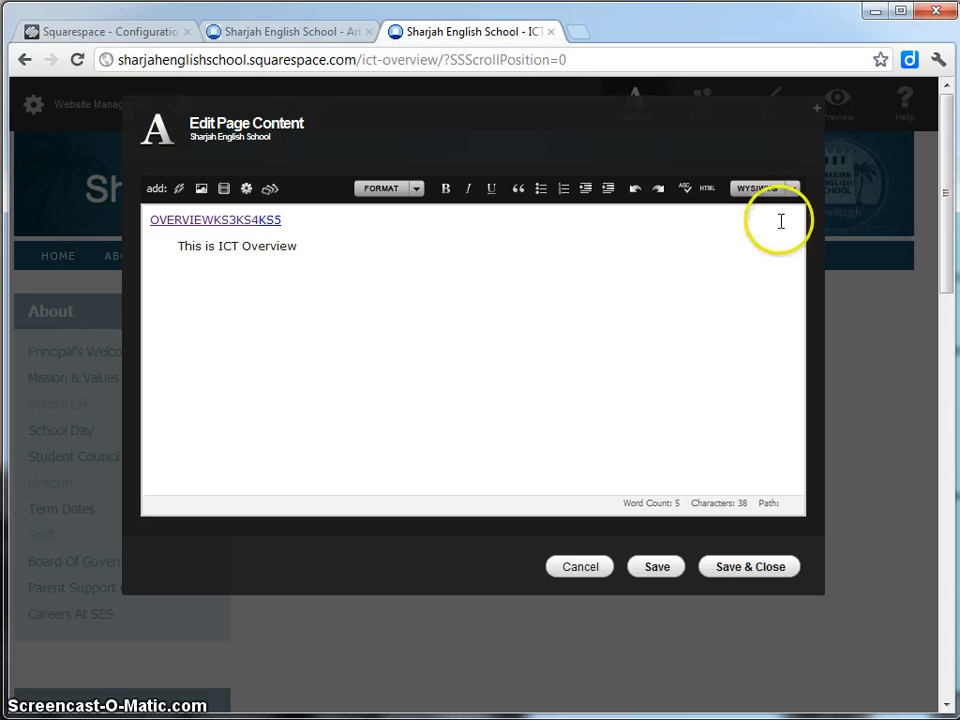
left_click(791, 189)
left_click(766, 230)
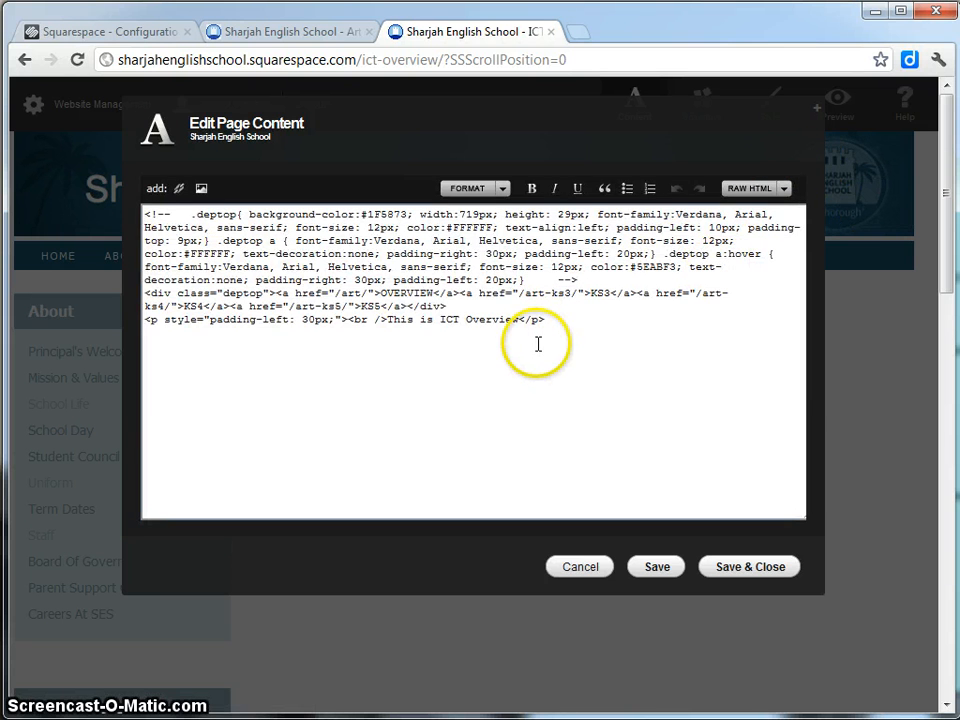
Open the Art page's HTML to compare it with the ICT Overview code.
left_click(280, 35)
left_click(262, 304)
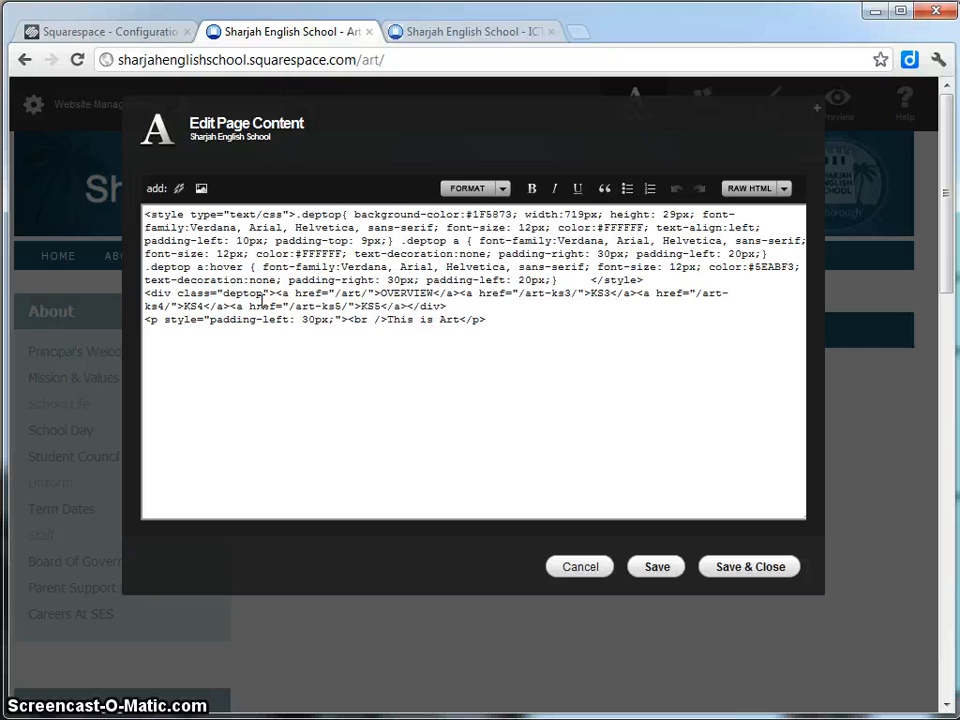
left_click(439, 34)
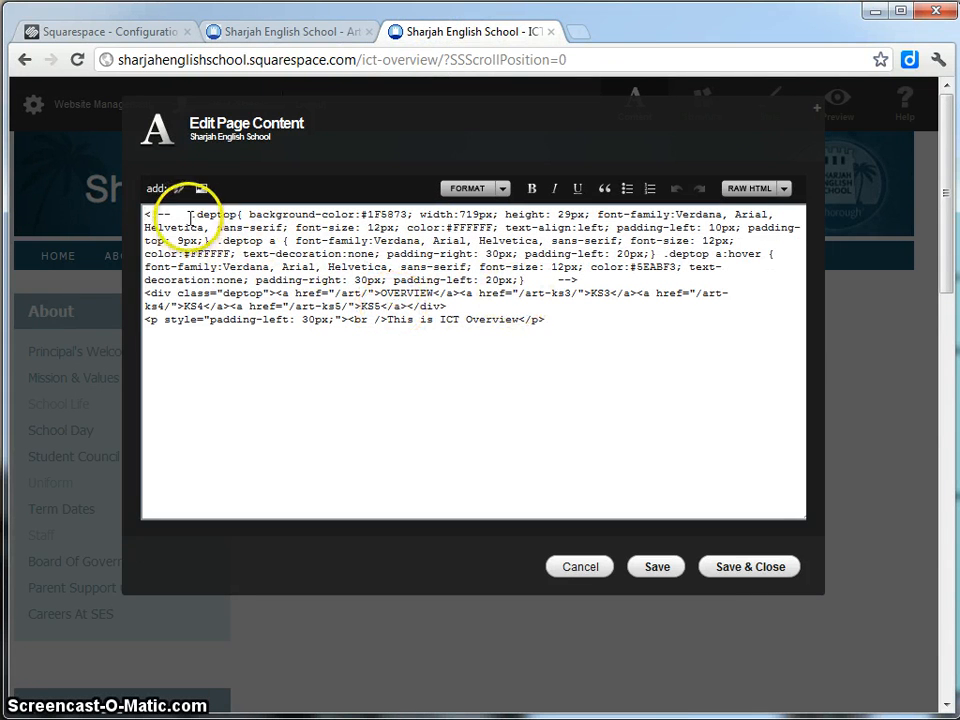
Delete the '<!--' and '-->' comment markers around the .deptop CSS rules.
left_click_drag(192, 214, 100, 207)
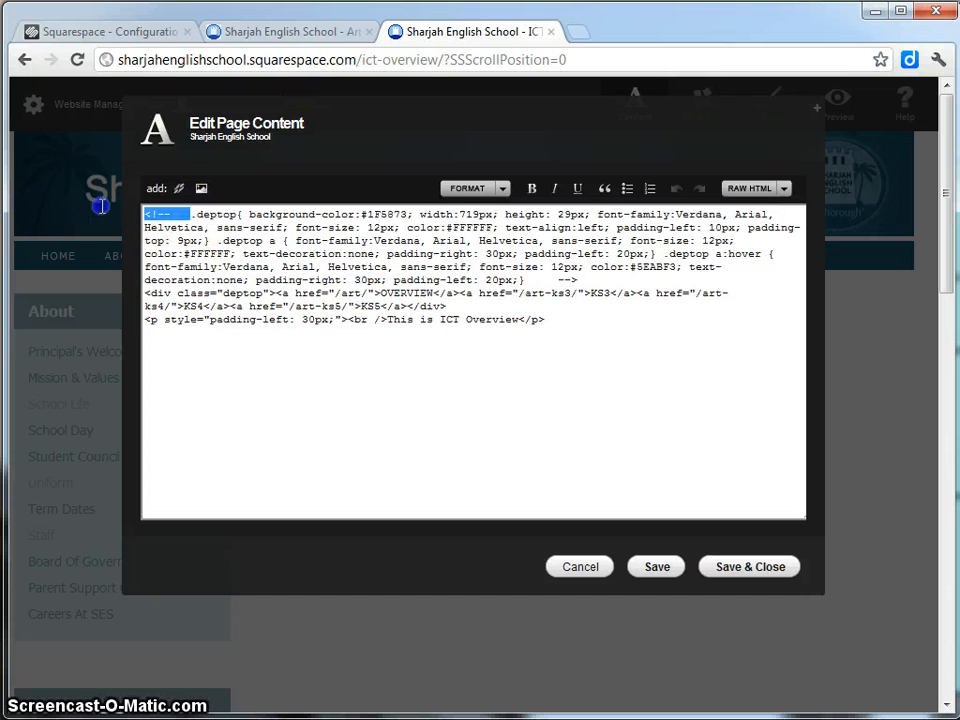
double_click(566, 280)
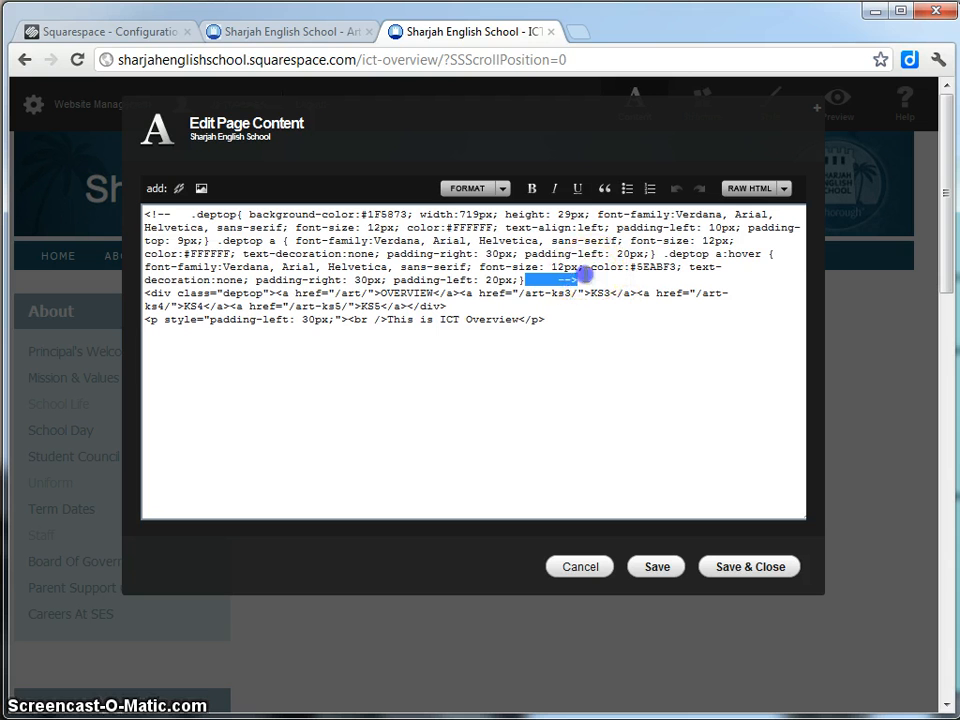
left_click(571, 280)
left_click_drag(571, 280, 117, 200)
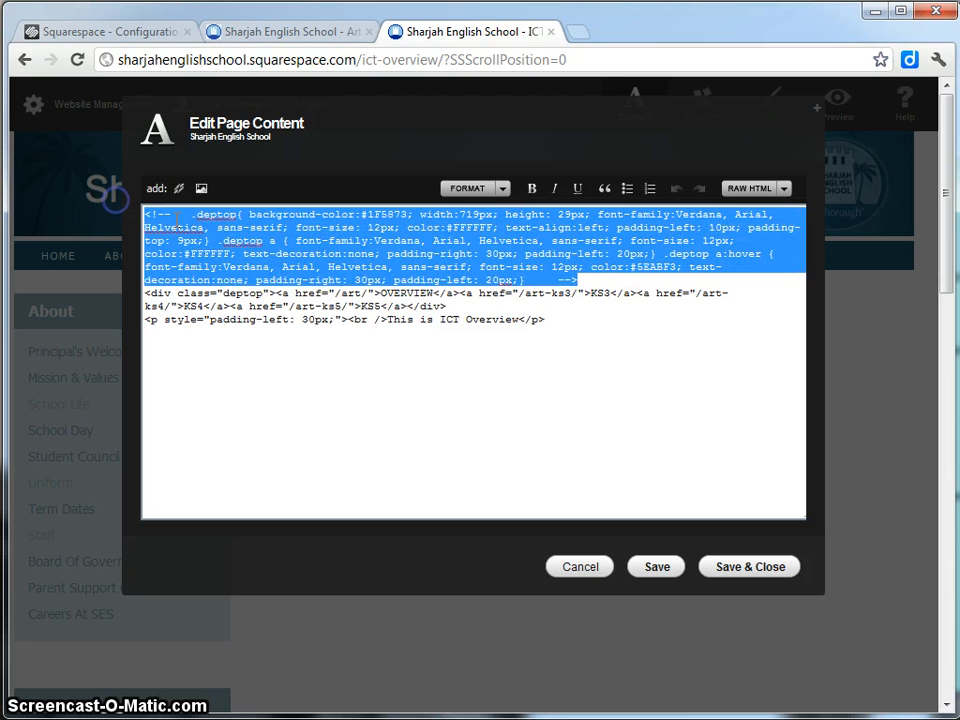
left_click(181, 213)
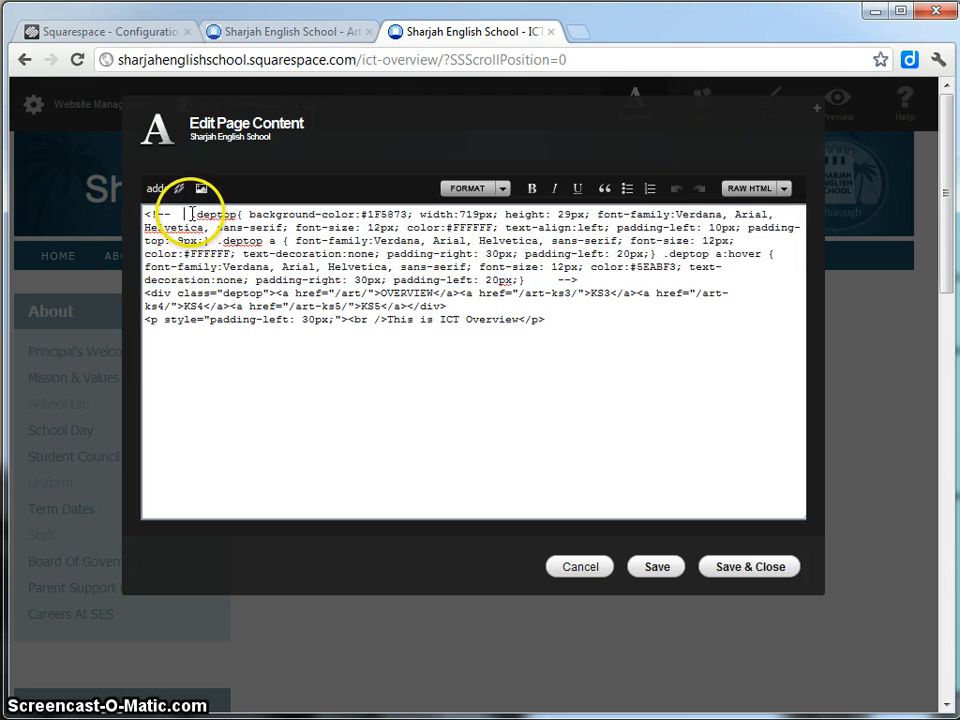
left_click_drag(190, 214, 144, 214)
key("Delete")
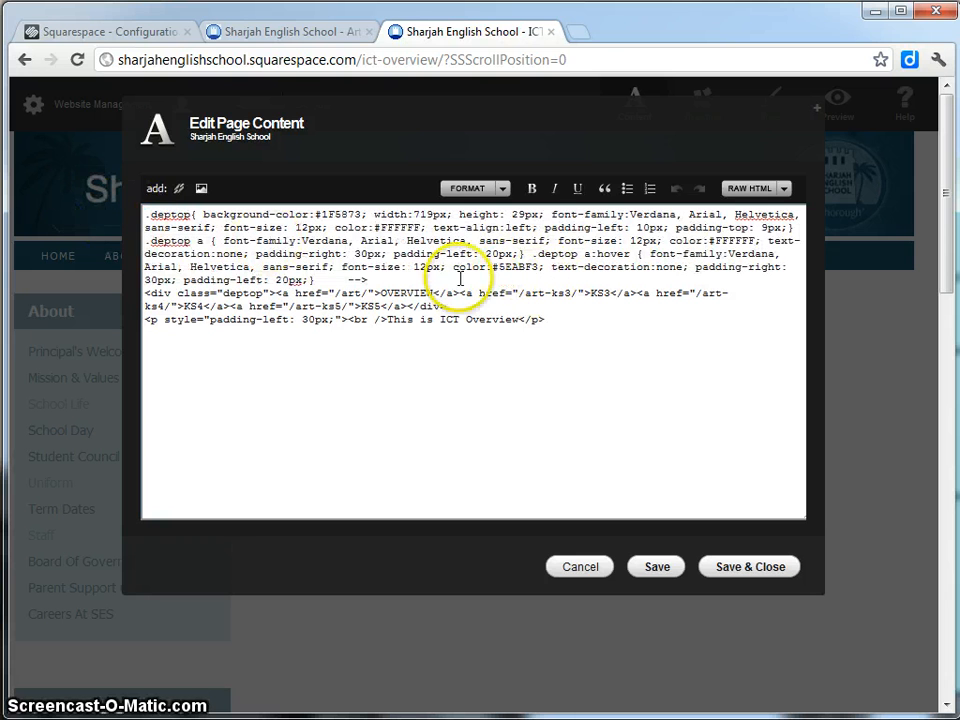
left_click_drag(368, 280, 314, 280)
key("Delete")
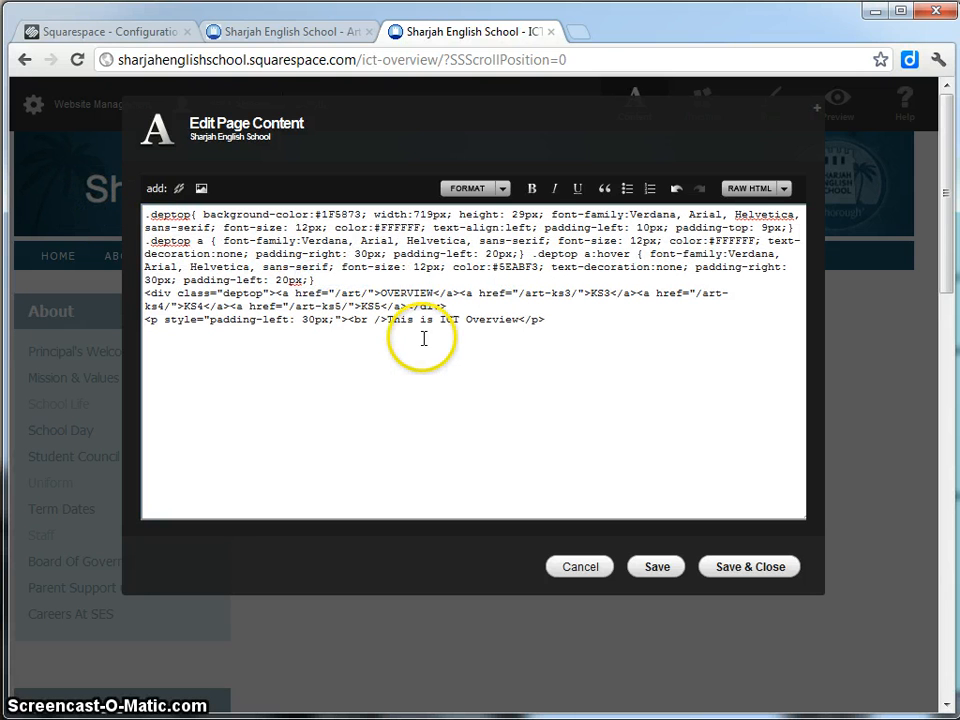
Copy the Art page's opening <style type="text/css"> tag and paste it before the .deptop CSS.
left_click(308, 38)
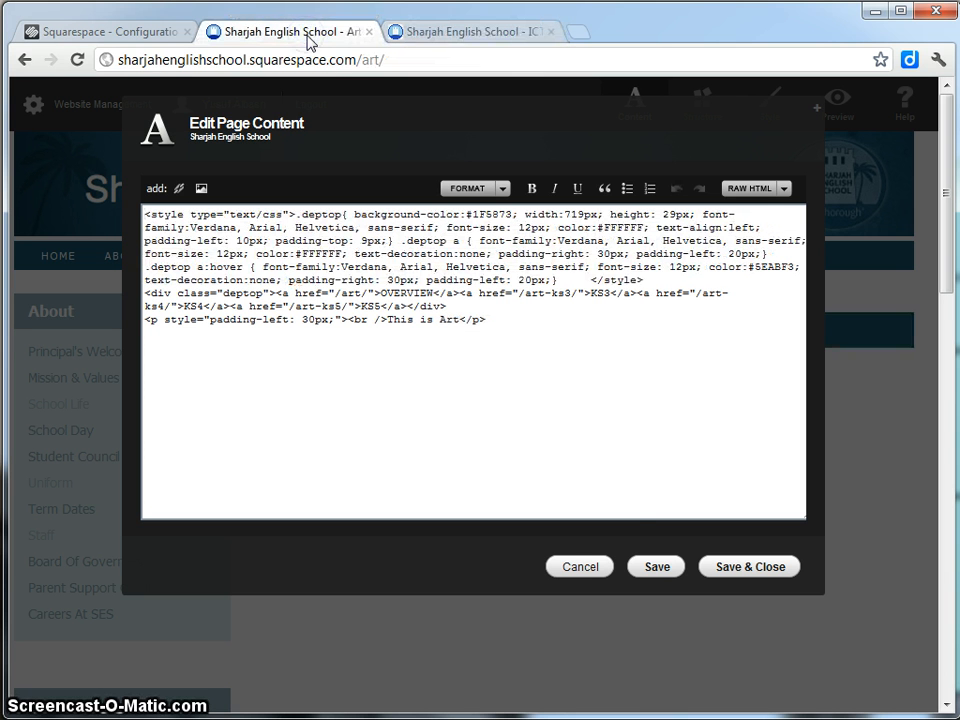
left_click(594, 567)
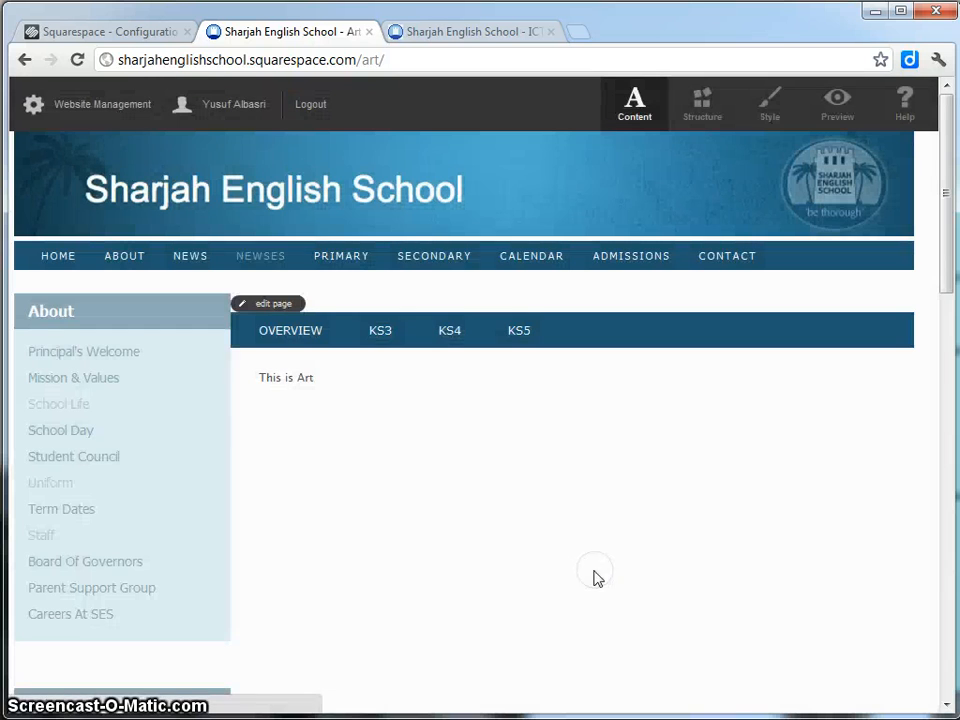
left_click(270, 305)
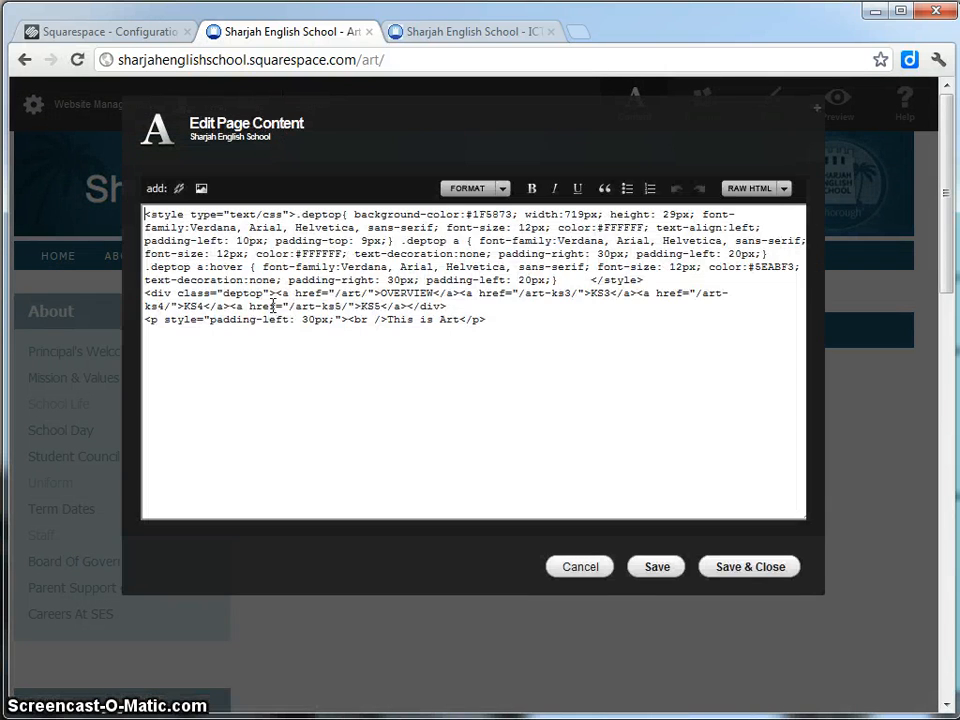
left_click_drag(296, 215, 144, 214)
key("ctrl+c")
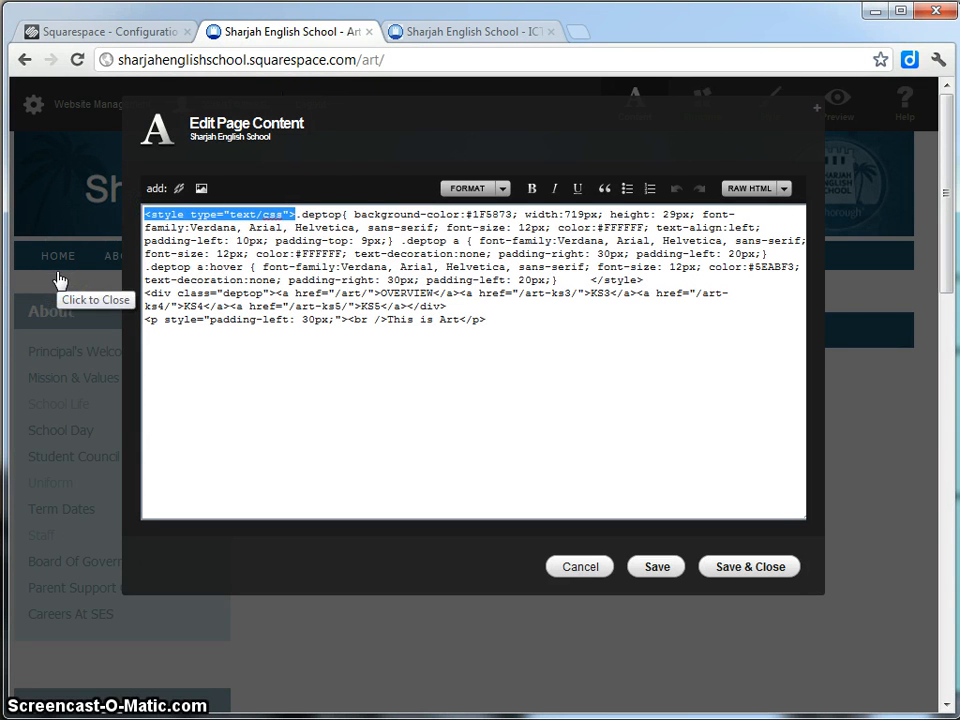
left_click(440, 32)
left_click(146, 215)
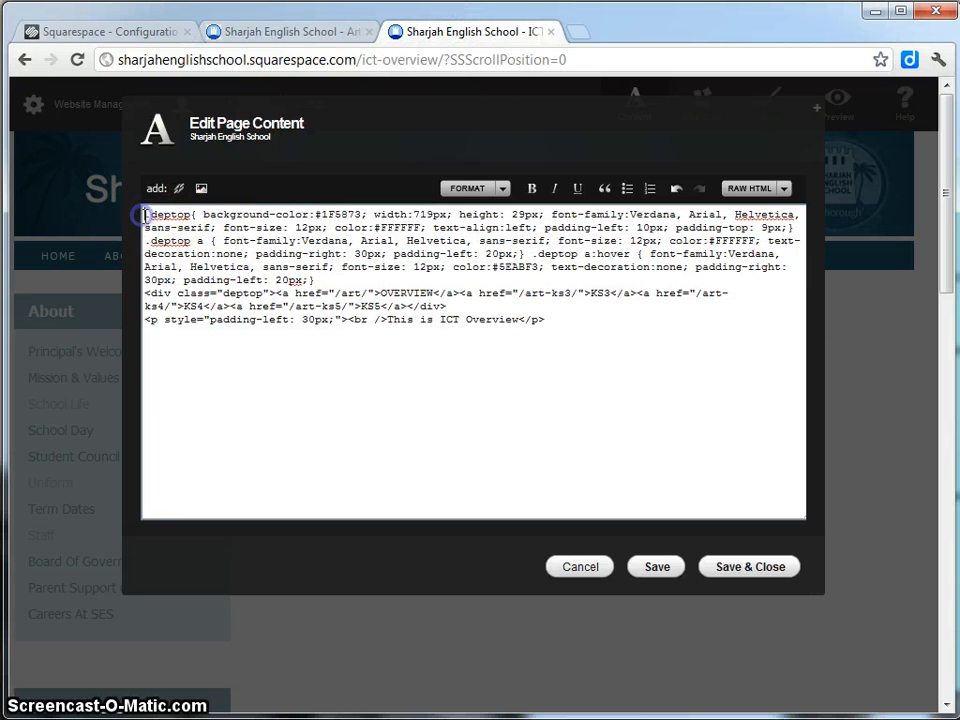
key("ctrl+v")
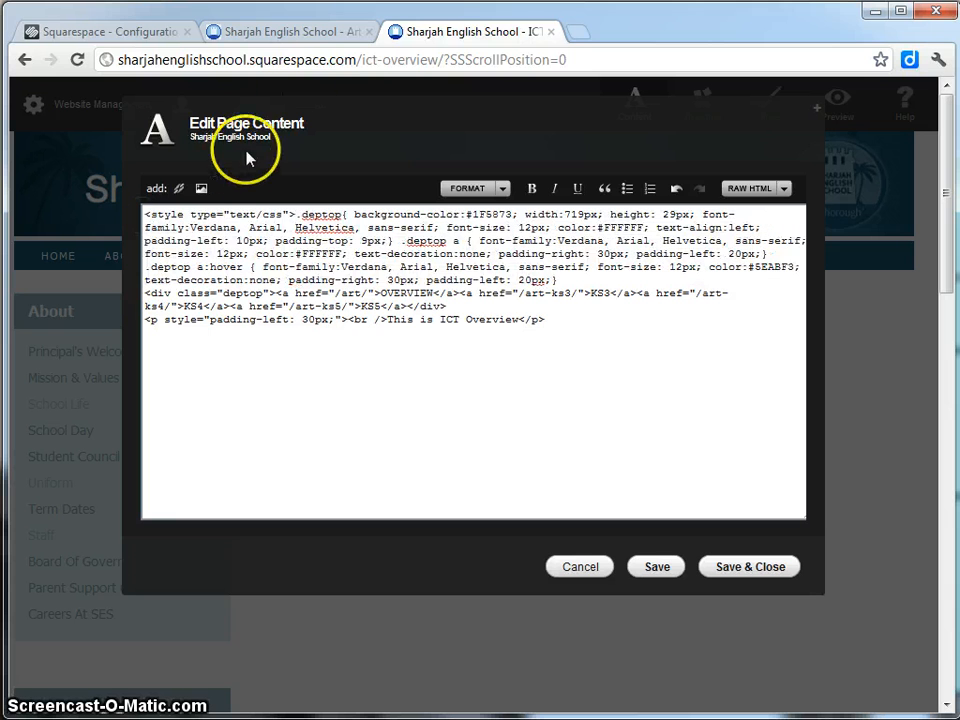
Copy the Art page's closing </style> tag and paste it after the CSS block.
left_click(292, 38)
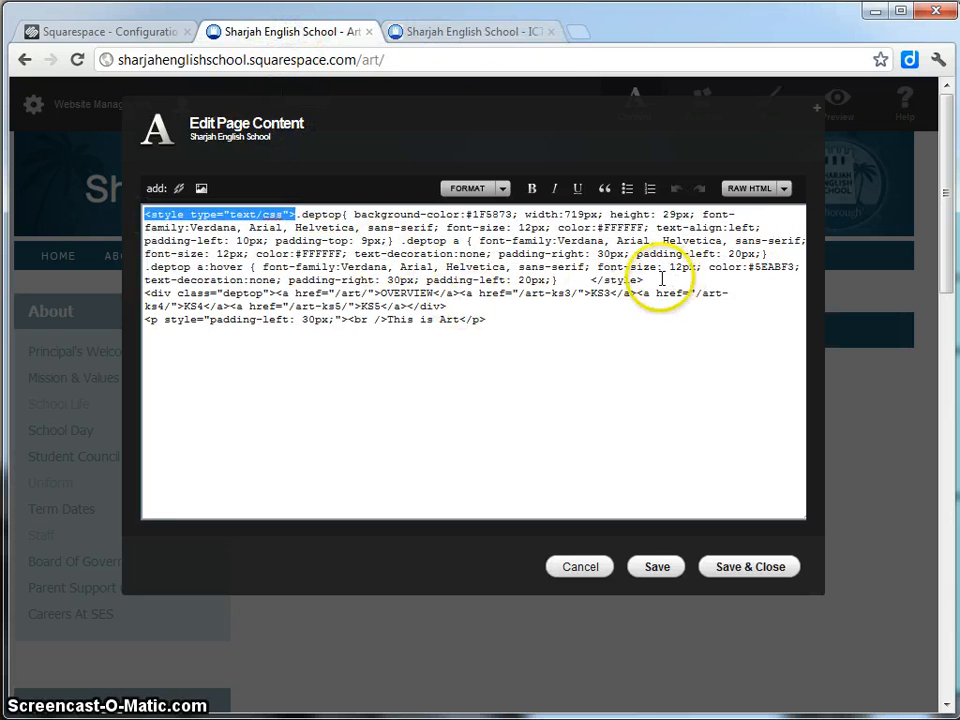
left_click_drag(644, 280, 591, 282)
key("ctrl+c")
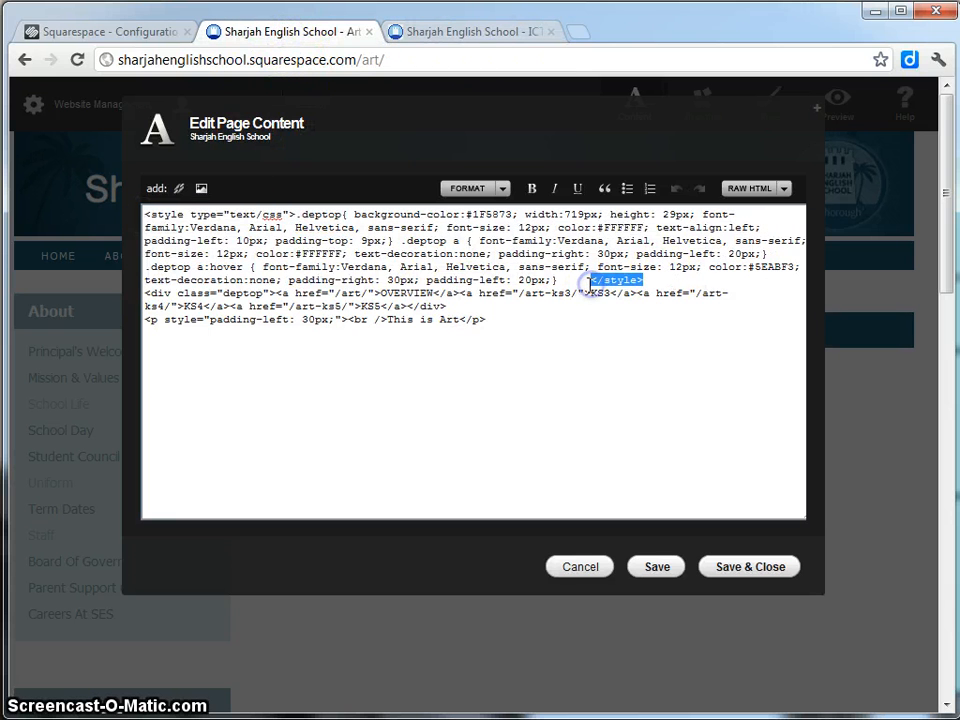
left_click(495, 34)
left_click(582, 280)
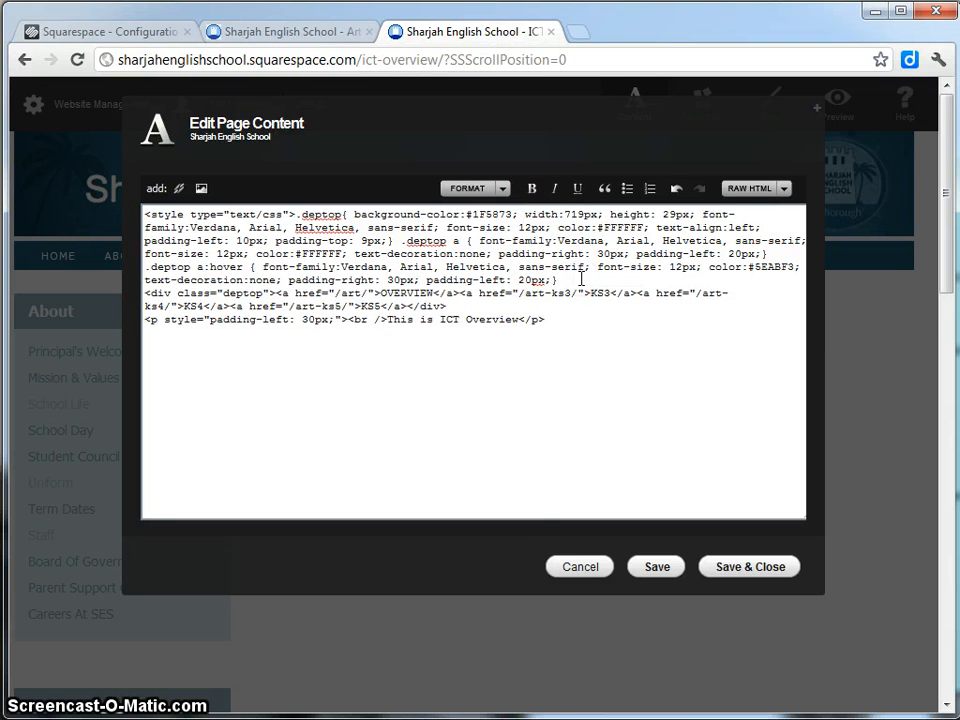
key("ctrl+v")
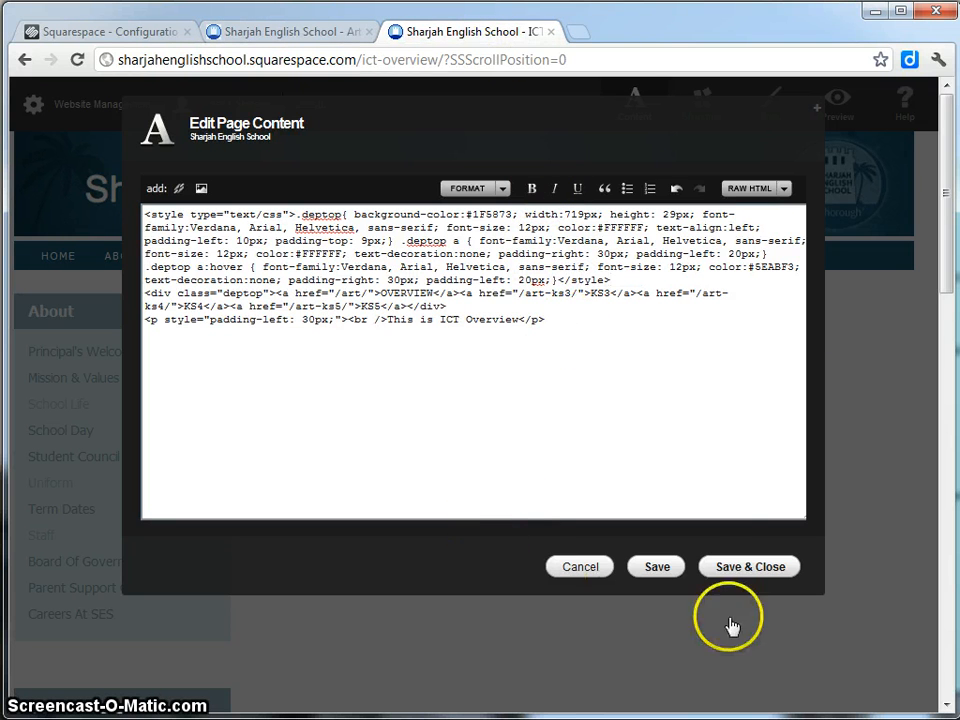
Save the code, reopen the editor, and retarget the OVERVIEW link to /ict-overview/.
left_click(742, 570)
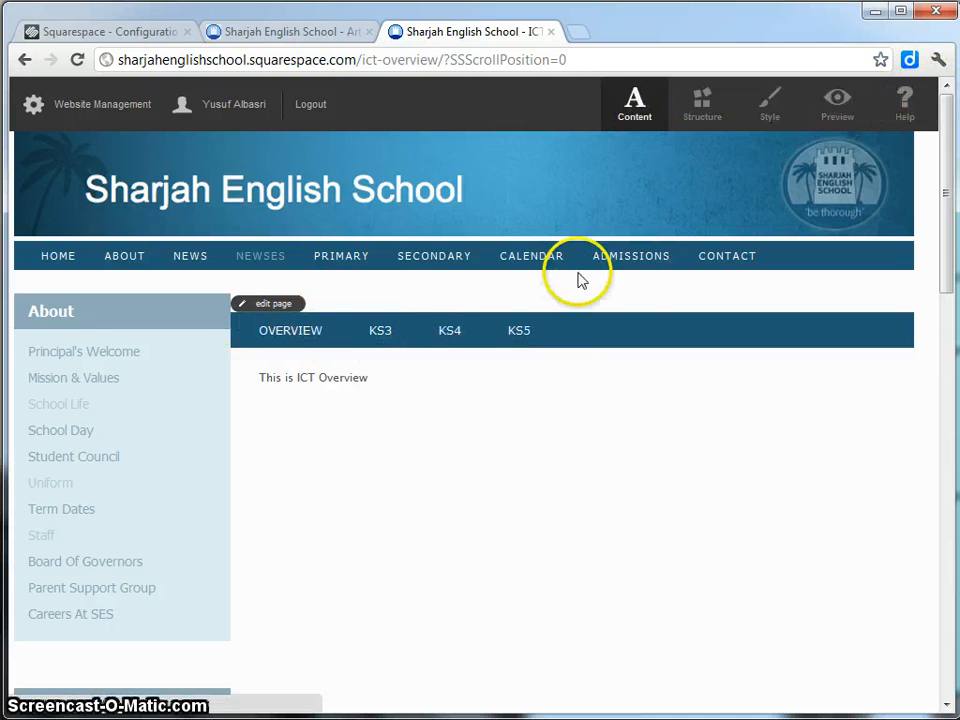
left_click(270, 308)
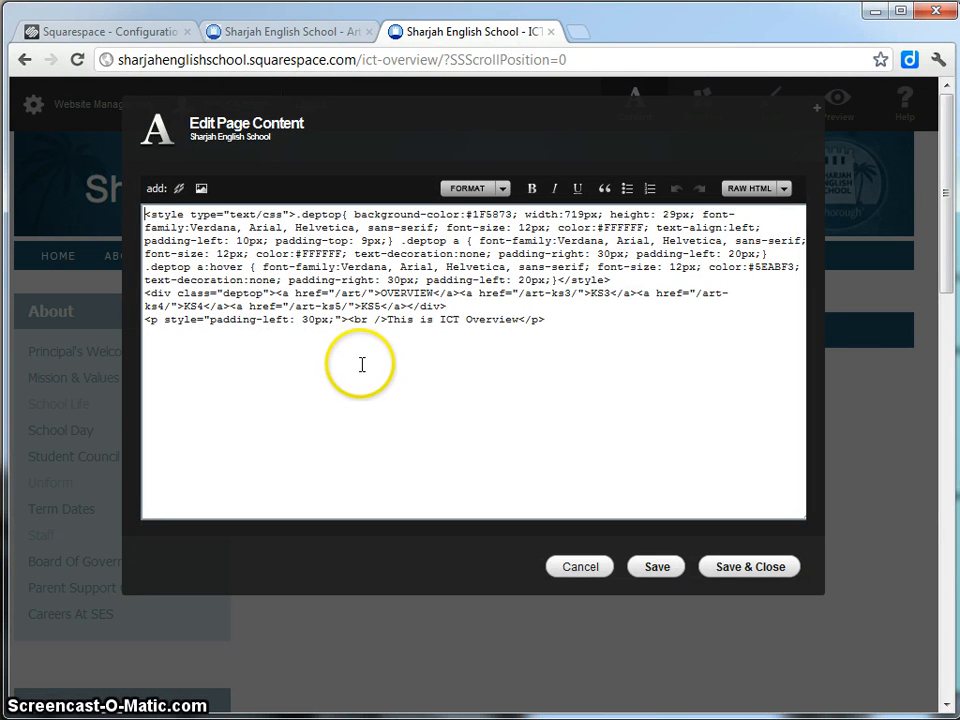
left_click(379, 291)
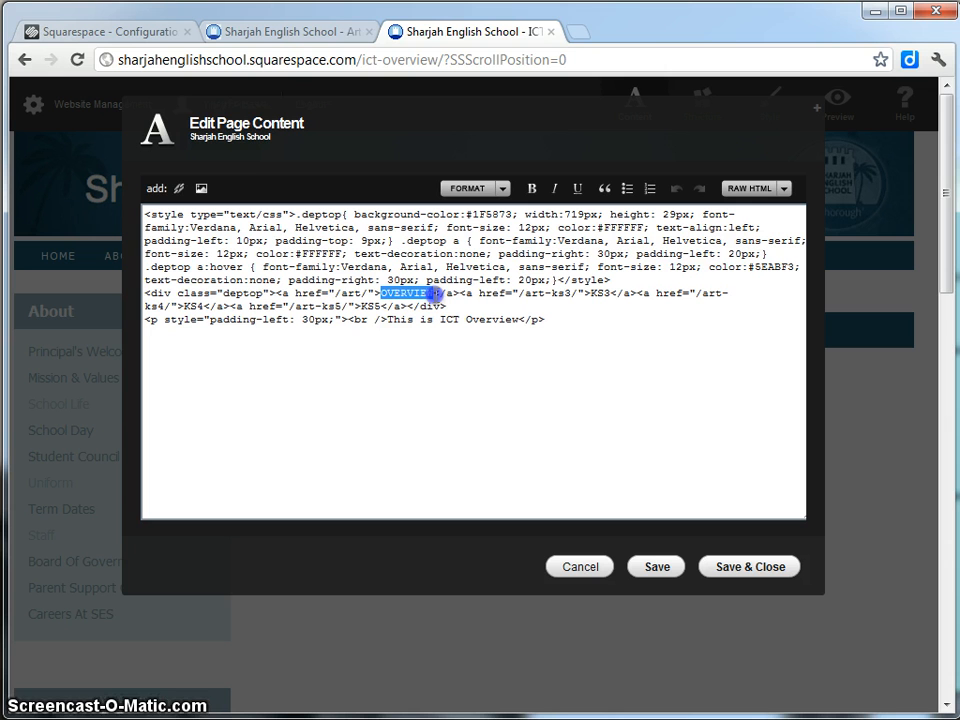
left_click_drag(367, 293, 338, 293)
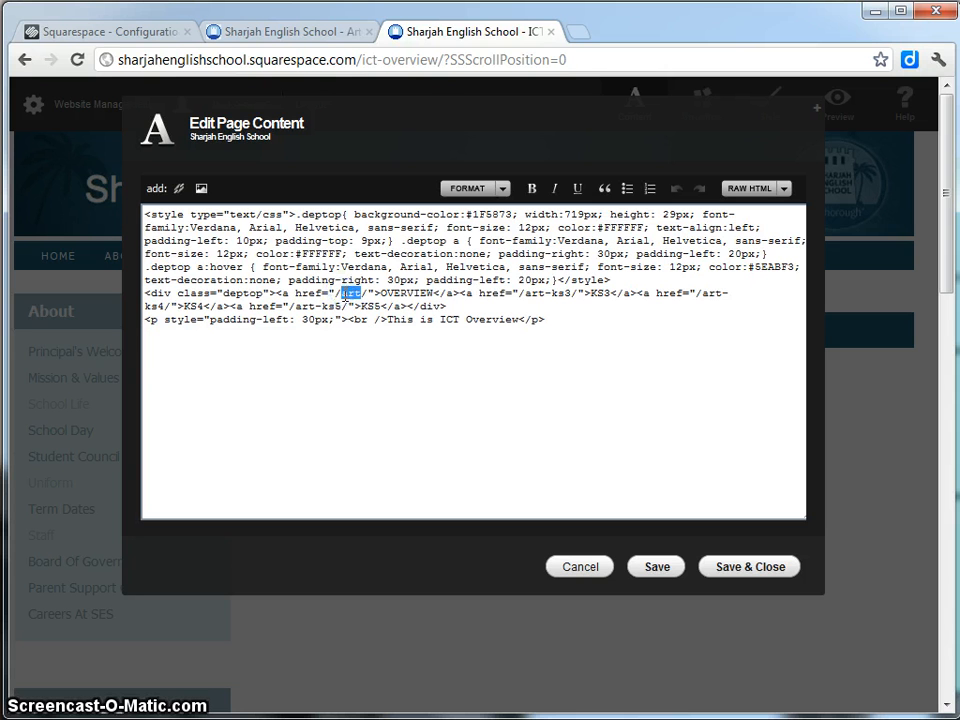
type("ict-overvie")
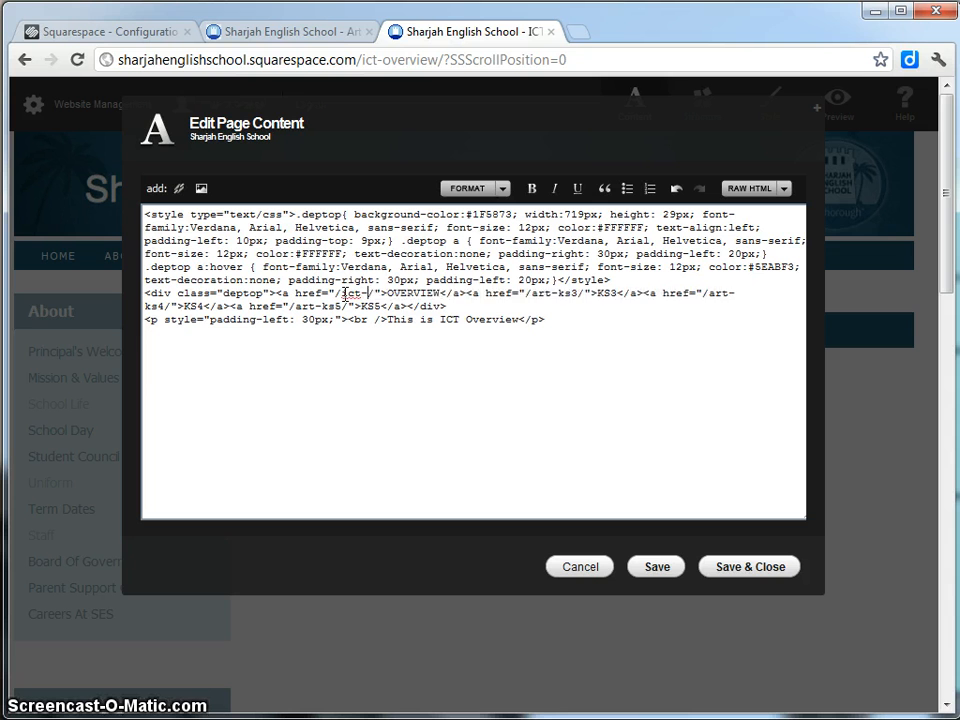
type("w")
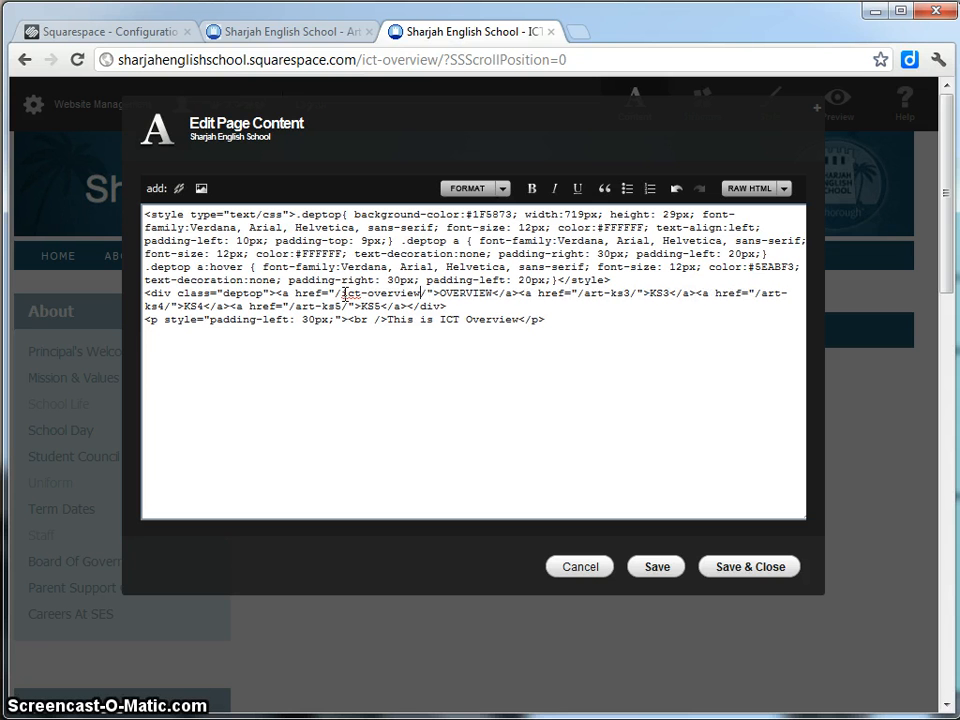
left_click(402, 381)
Retarget the KS3, KS4 and KS5 links to /ict-ks3/, /ict-ks4/, /ict-ks5/ and save.
double_click(592, 293)
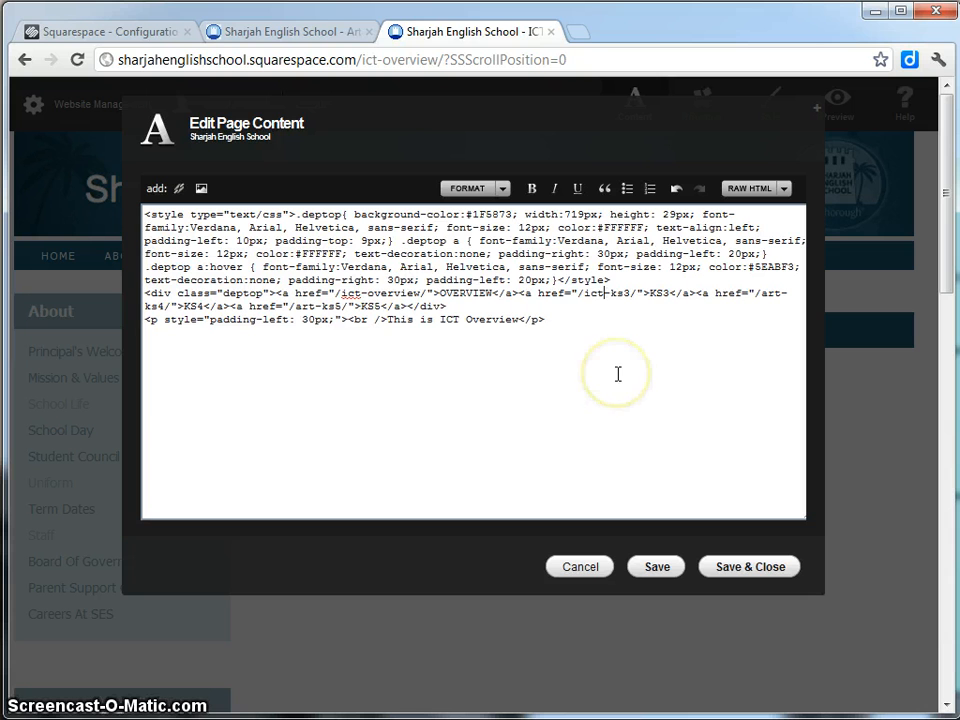
double_click(767, 293)
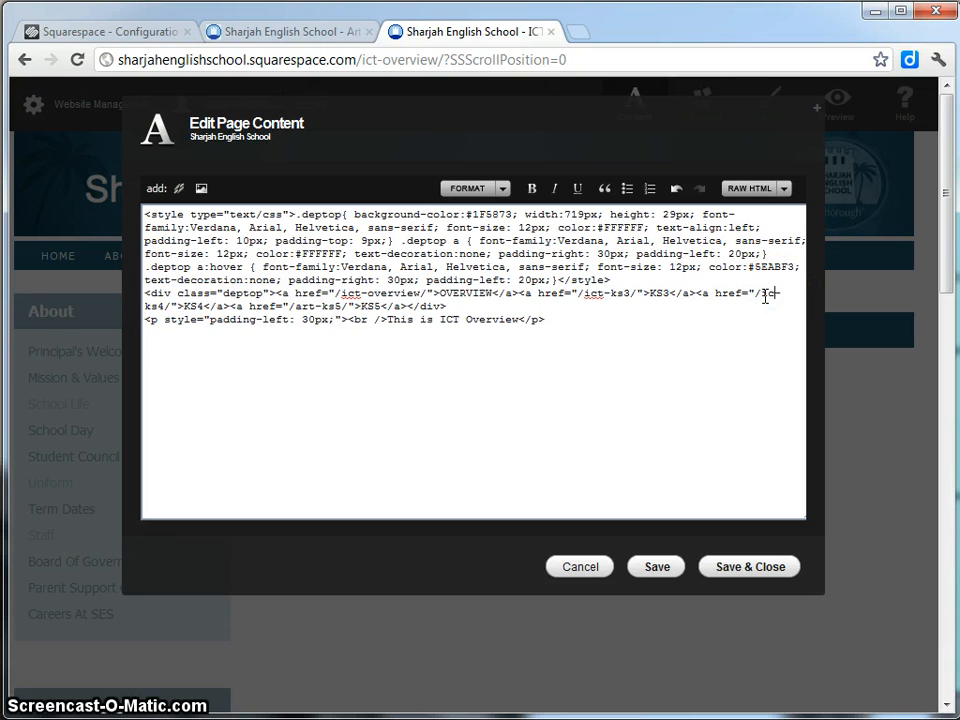
type("ict")
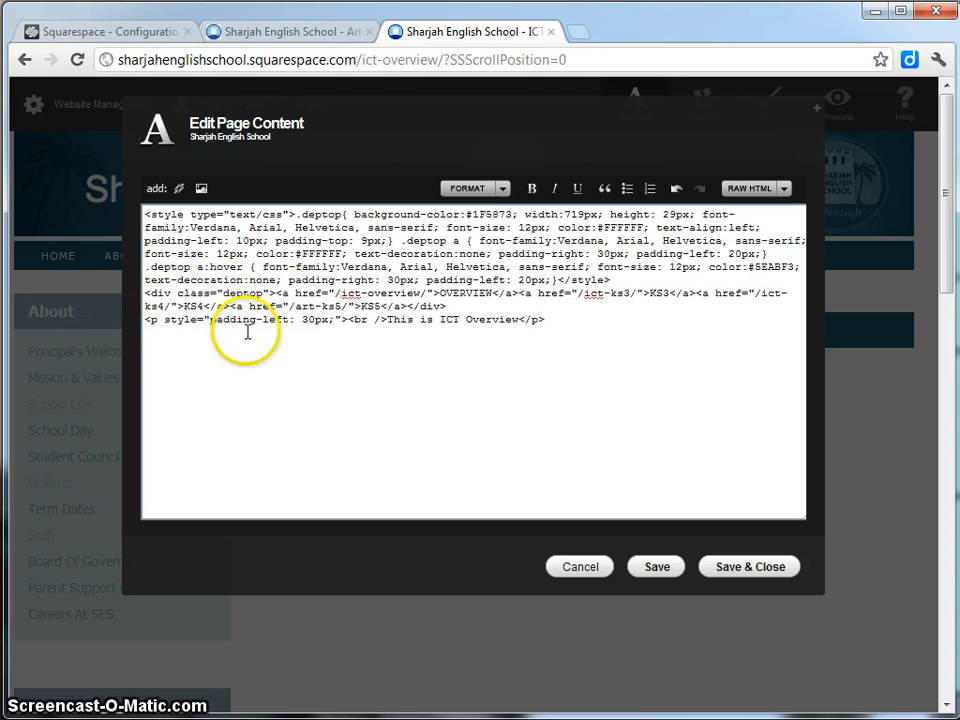
double_click(308, 306)
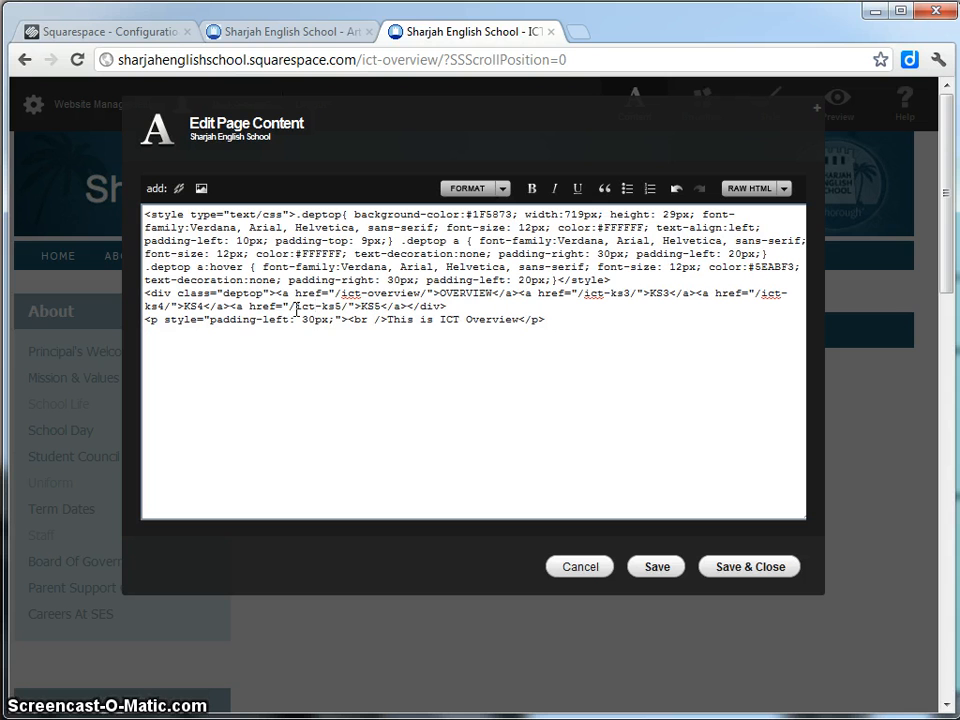
type("ict")
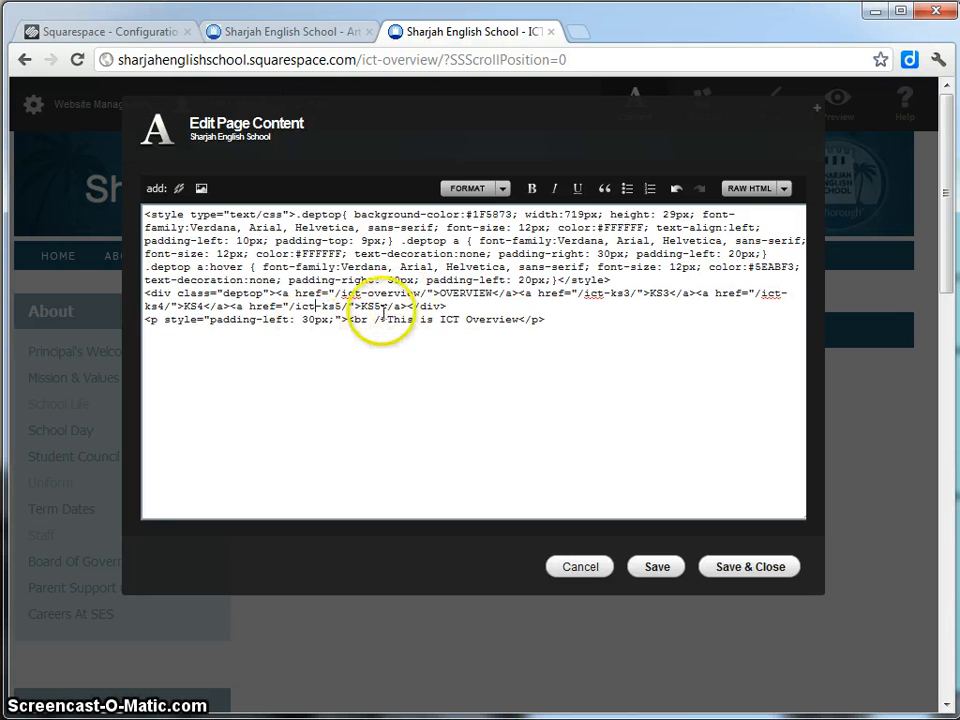
left_click(755, 567)
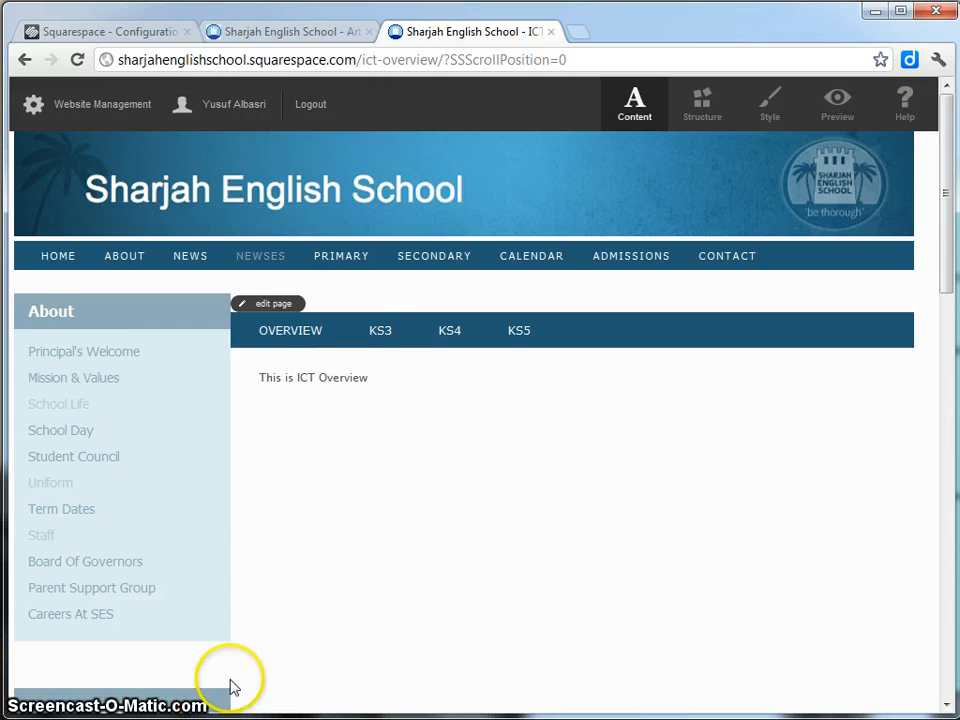
scroll(311, 304, "down", 1)
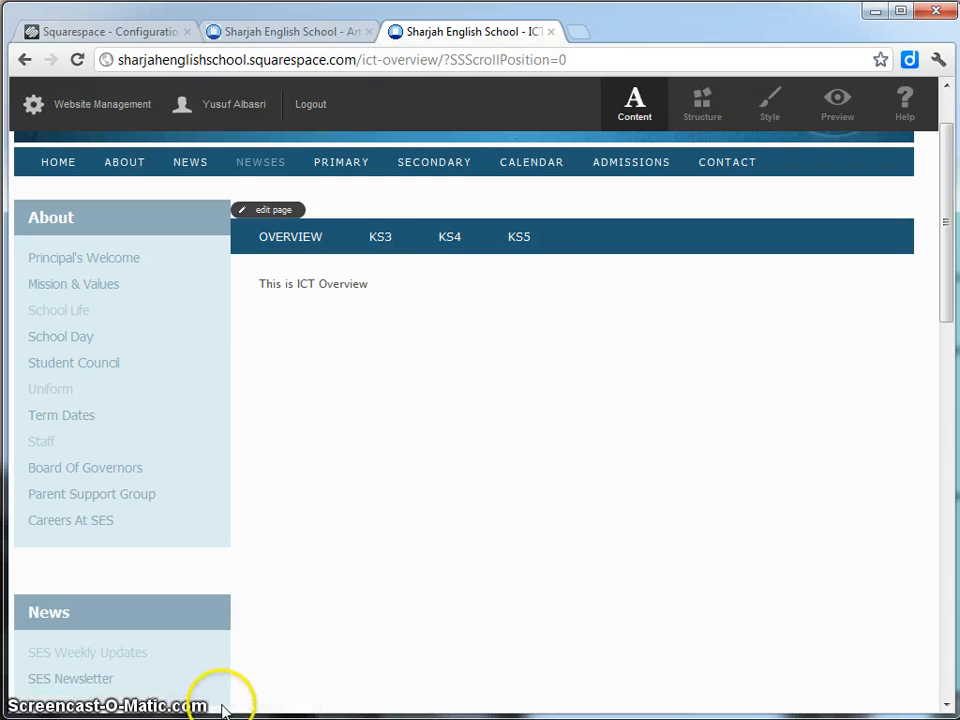
left_click(388, 243)
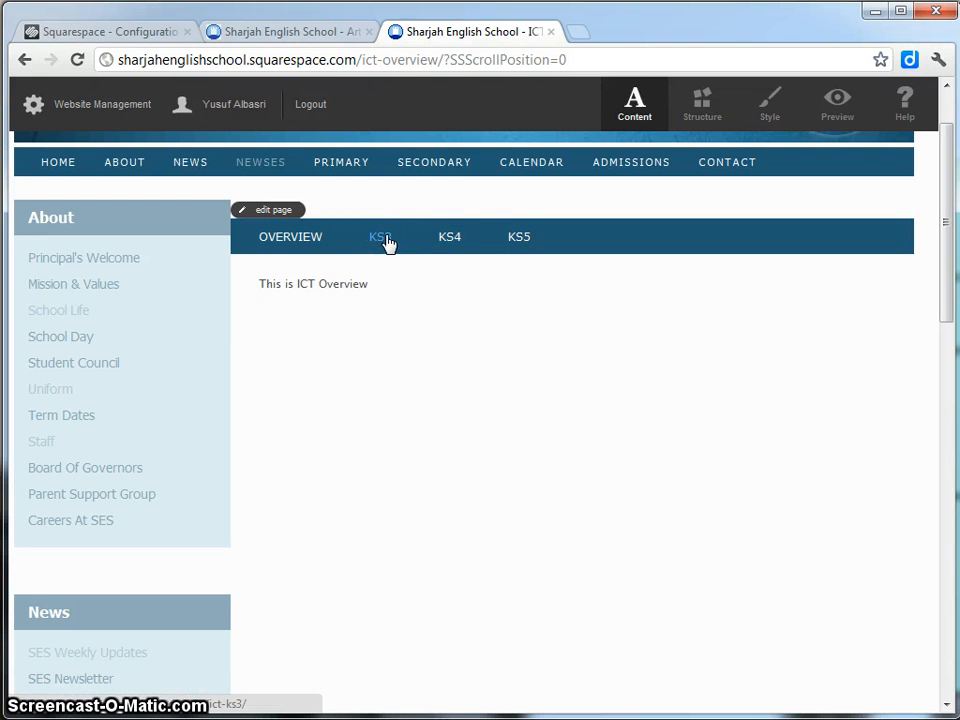
left_click(451, 242)
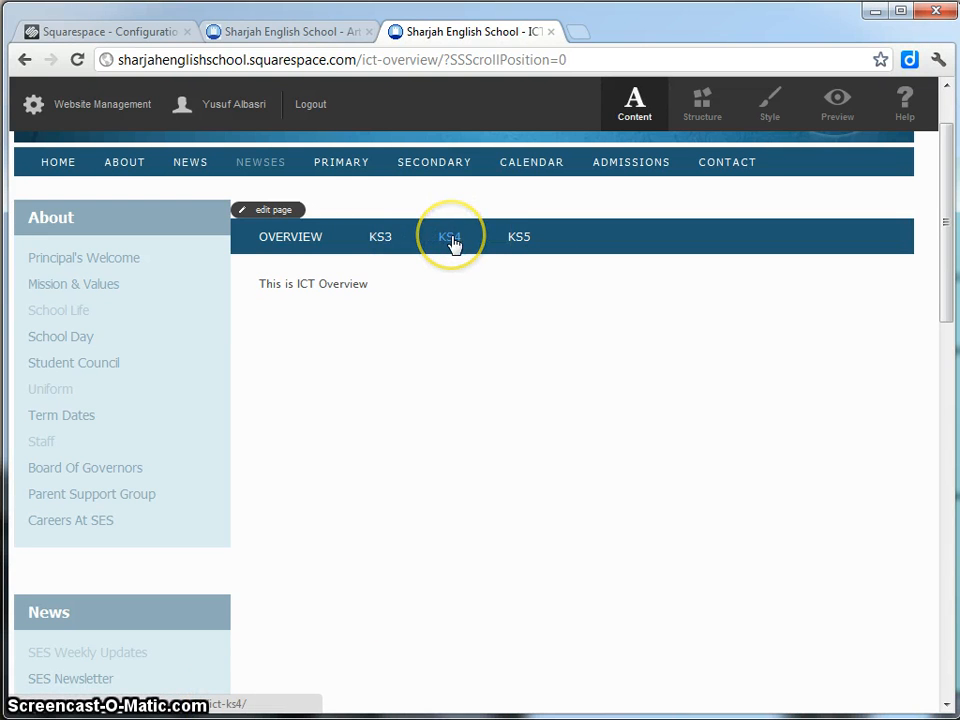
left_click(520, 246)
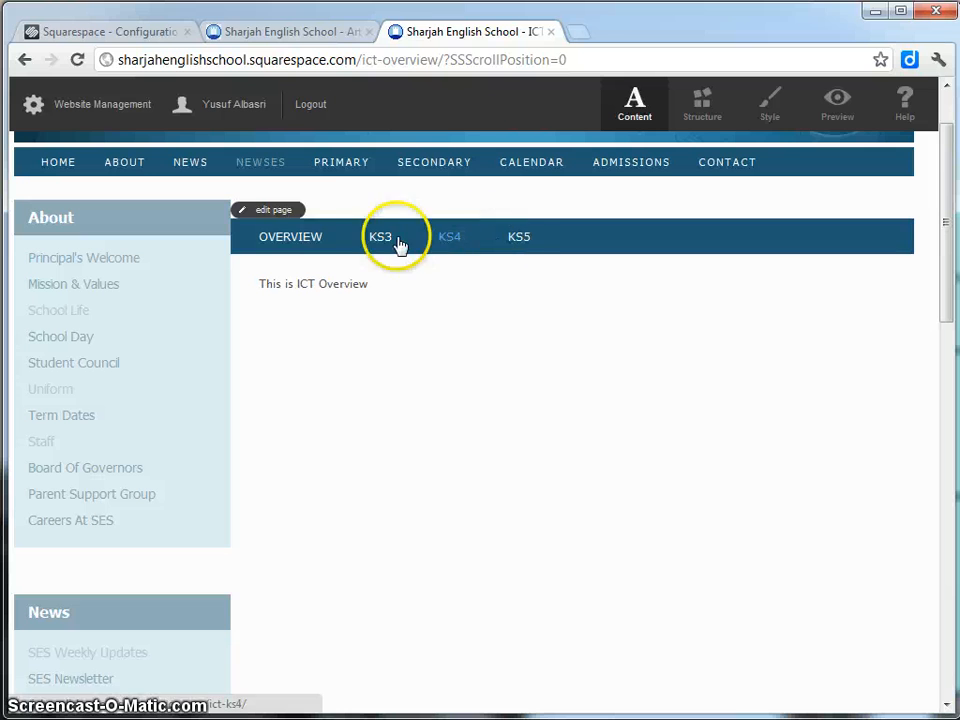
Reopen the ICT Overview editor, check its style tags, and switch to WYSIWYG mode.
left_click(275, 216)
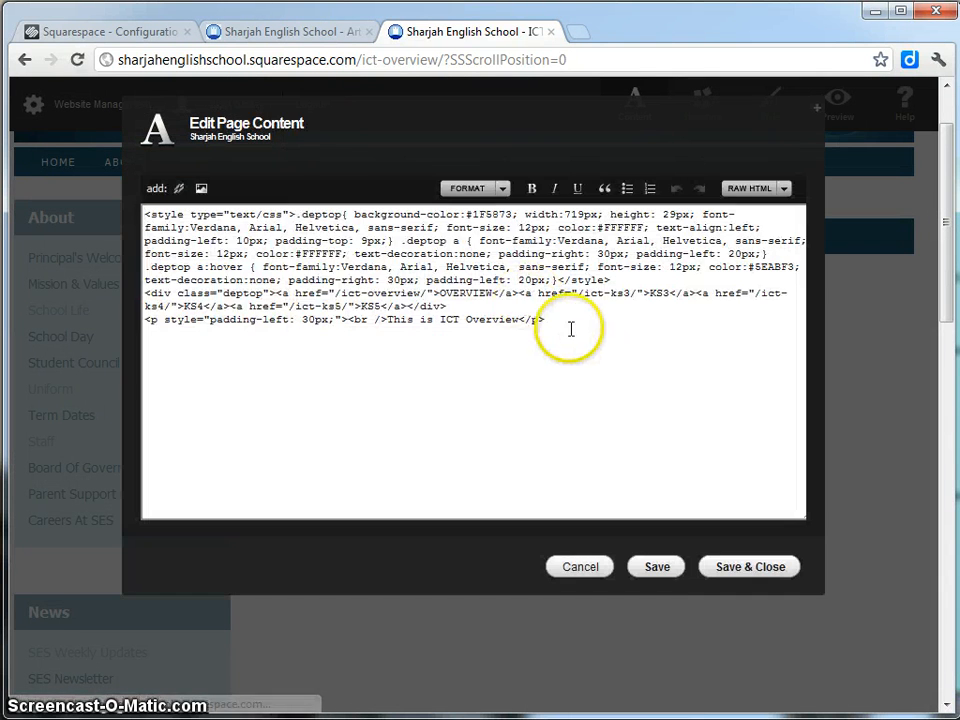
left_click(562, 323)
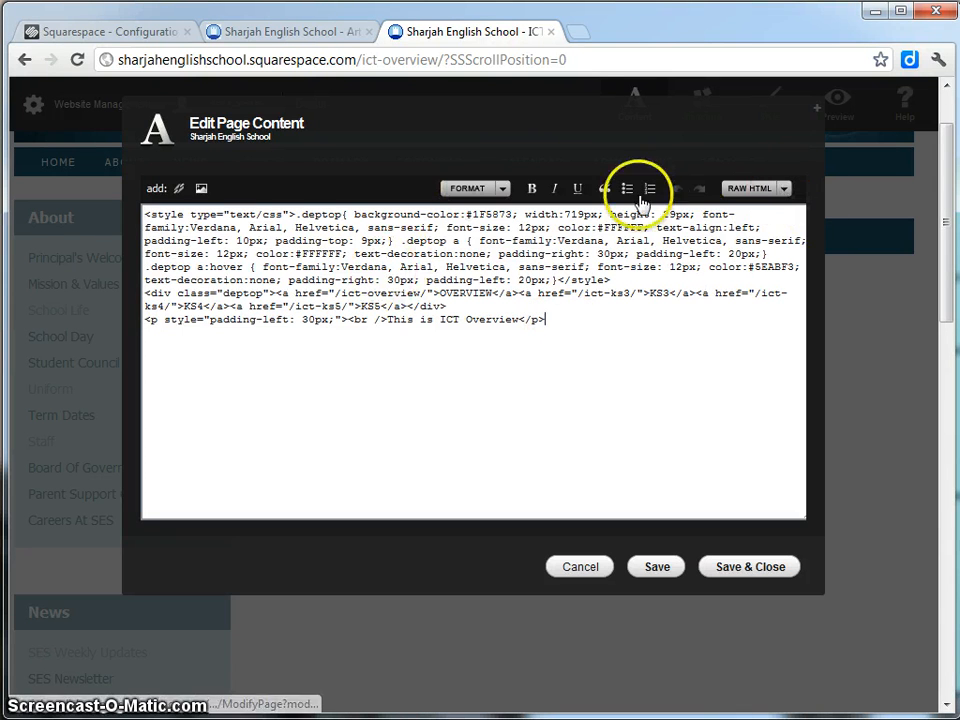
left_click_drag(296, 215, 88, 206)
key("ctrl+c")
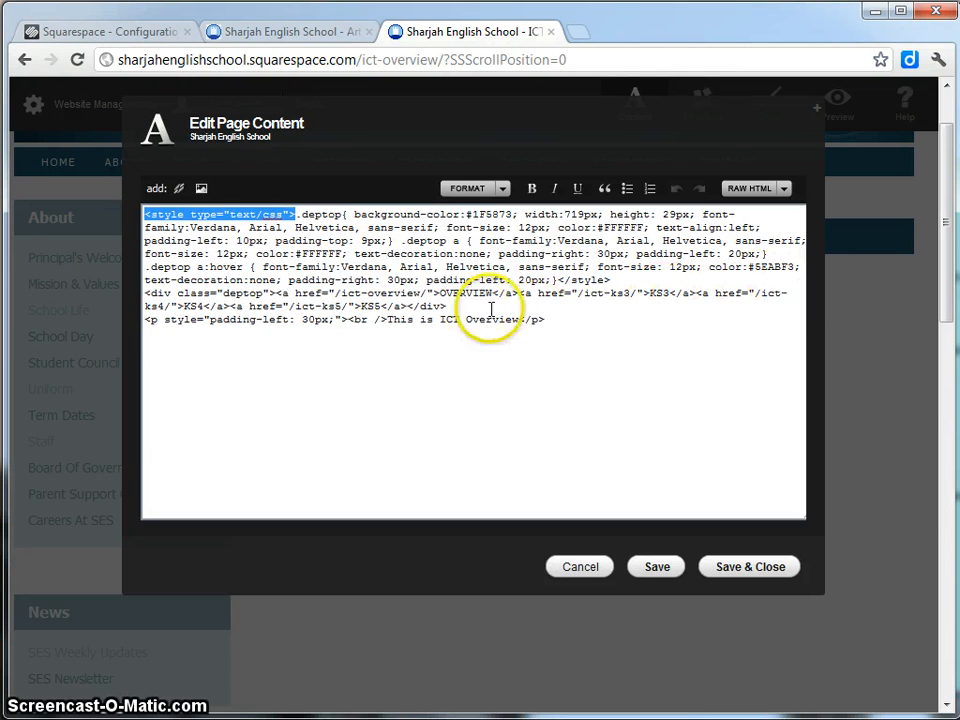
left_click_drag(557, 281, 610, 281)
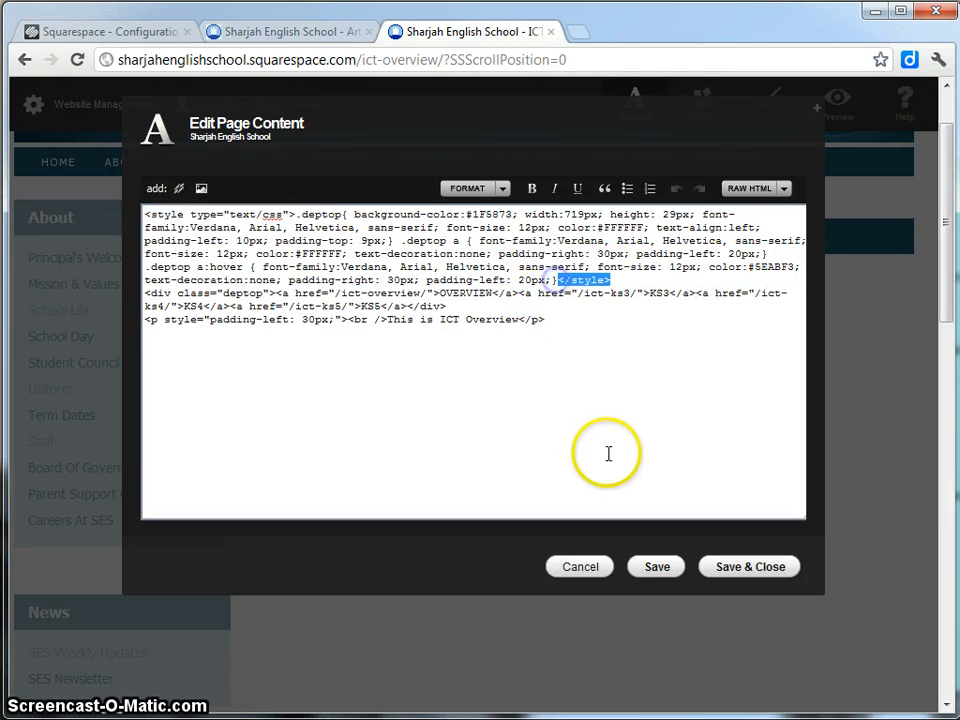
left_click(784, 189)
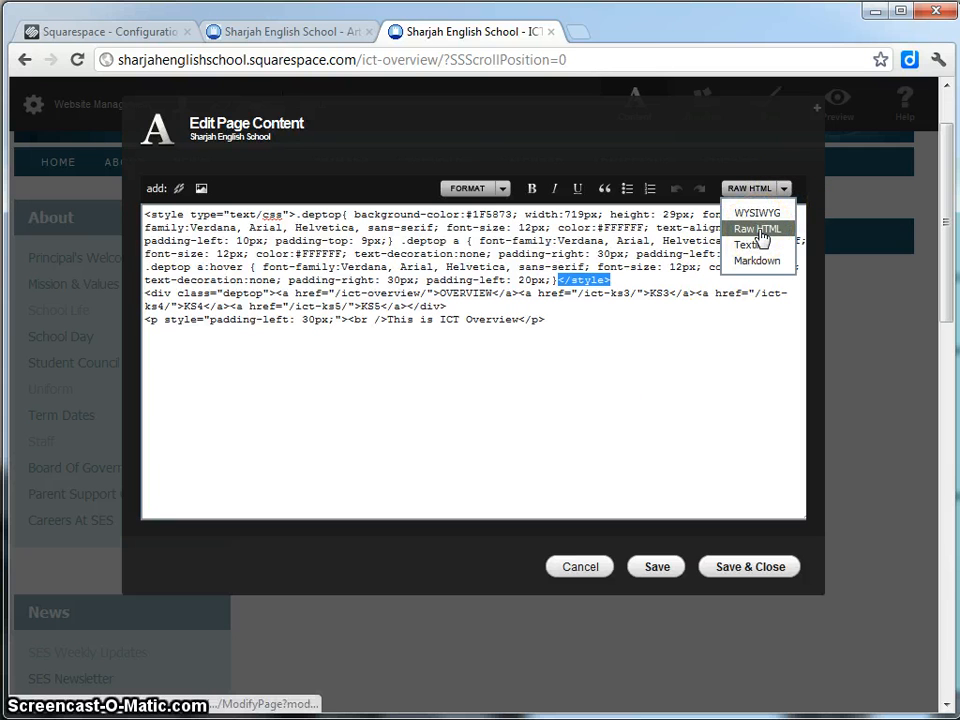
left_click(762, 213)
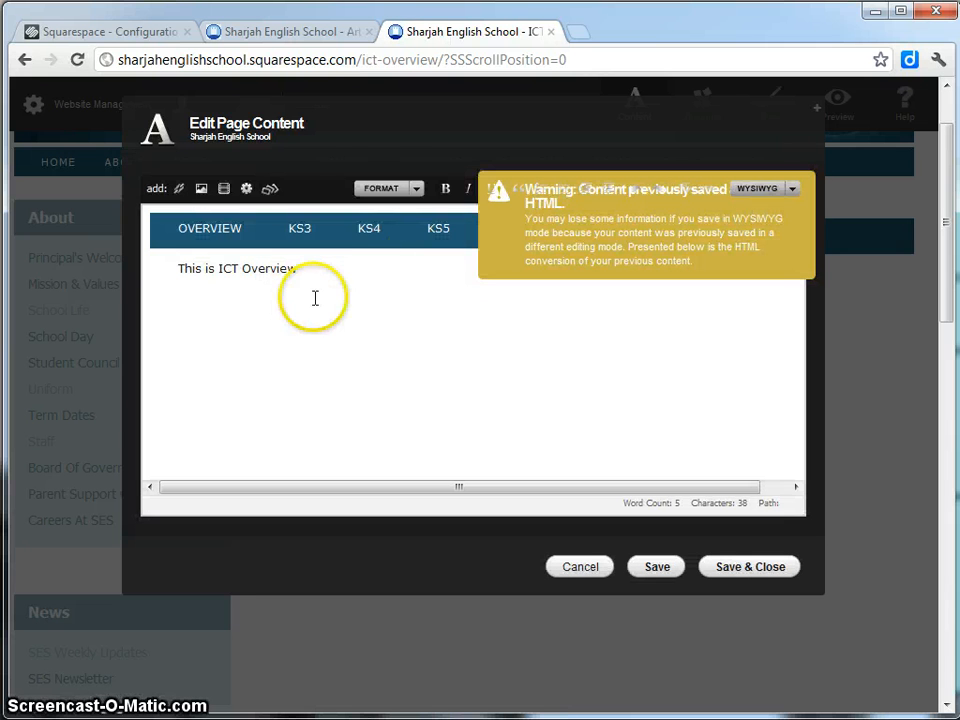
Insert the sports-day photo below 'This is ICT Overview' and save the page.
left_click(340, 267)
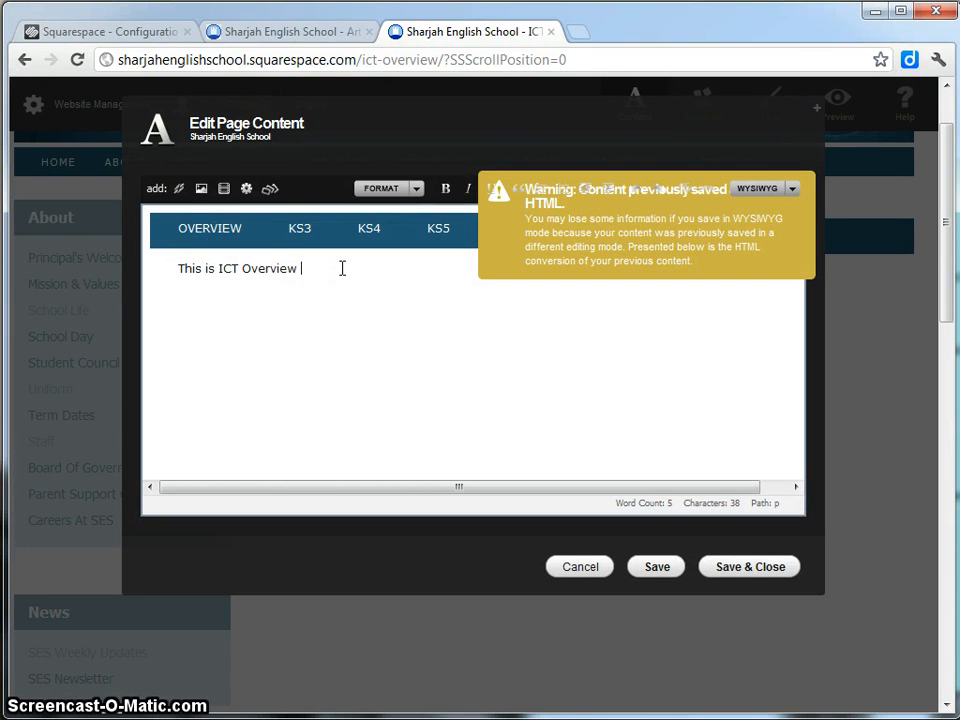
left_click(201, 190)
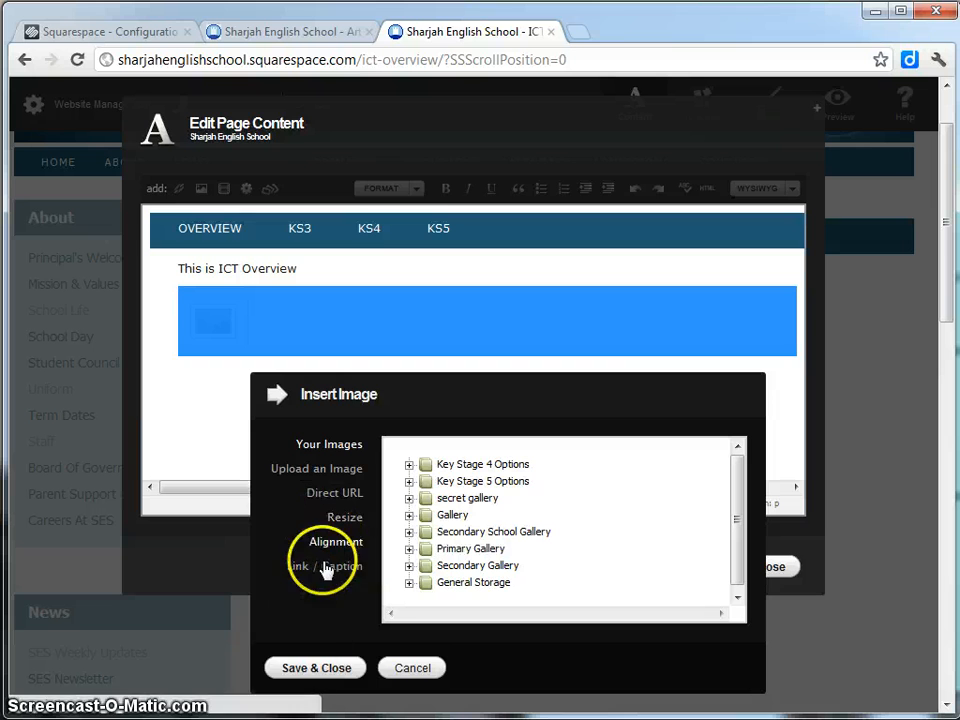
left_click(316, 668)
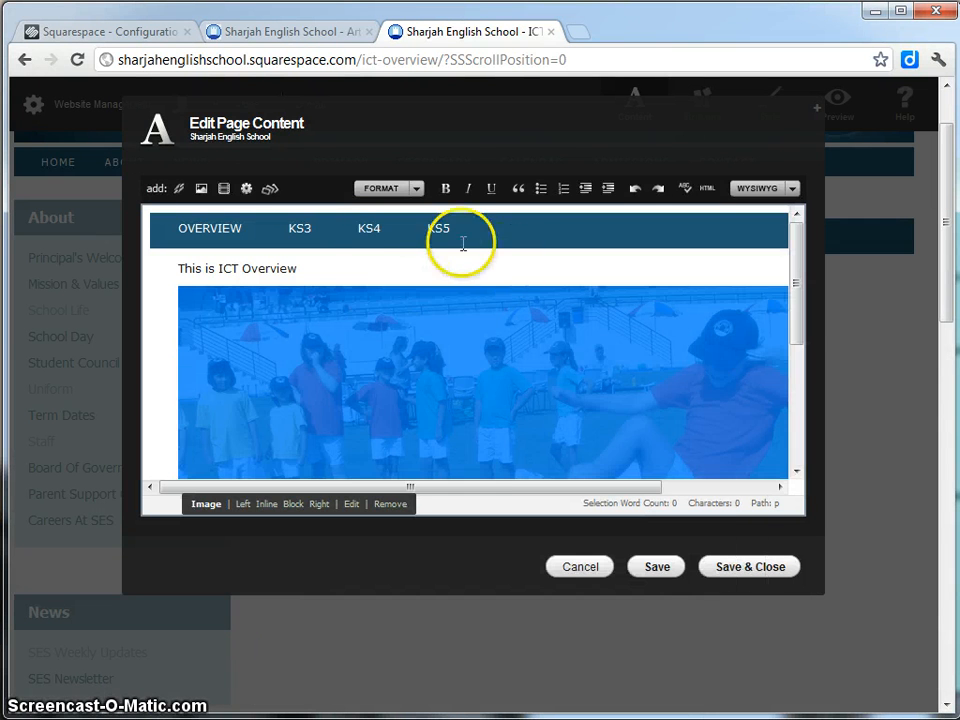
left_click(332, 266)
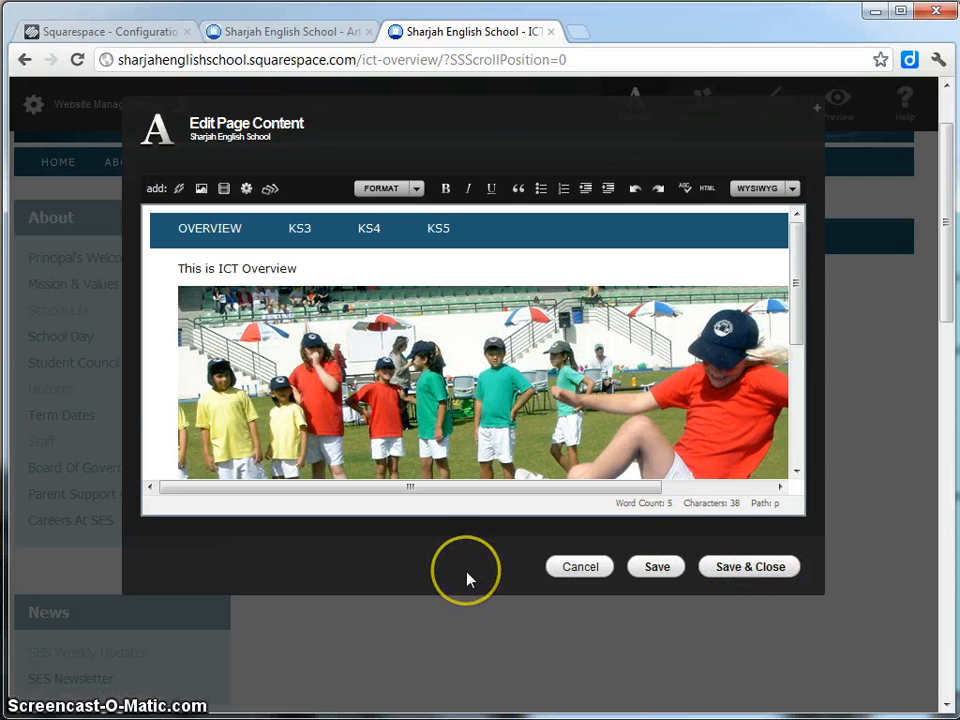
left_click(726, 568)
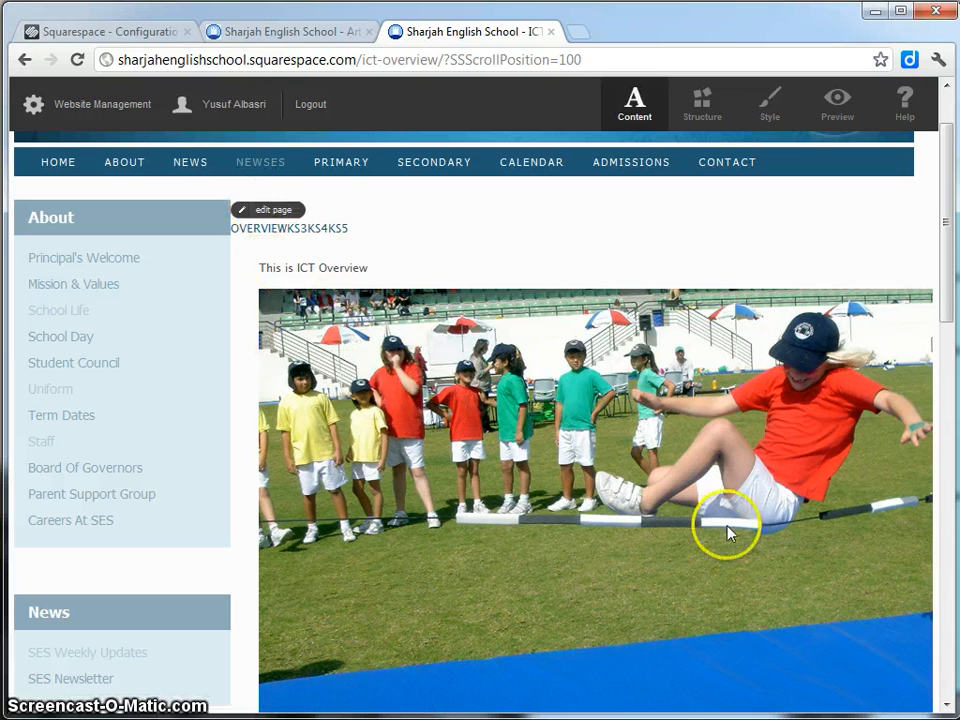
In the ICT Overview page's raw HTML, remove the <!-- and --> comment markers around the CSS.
left_click(272, 211)
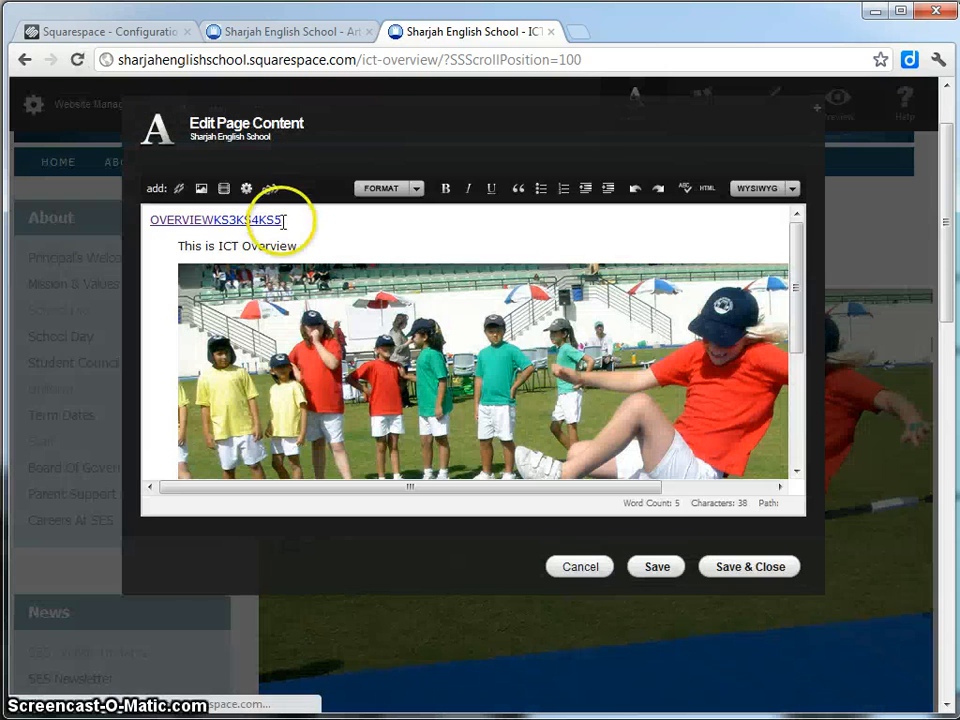
left_click(789, 189)
left_click(777, 231)
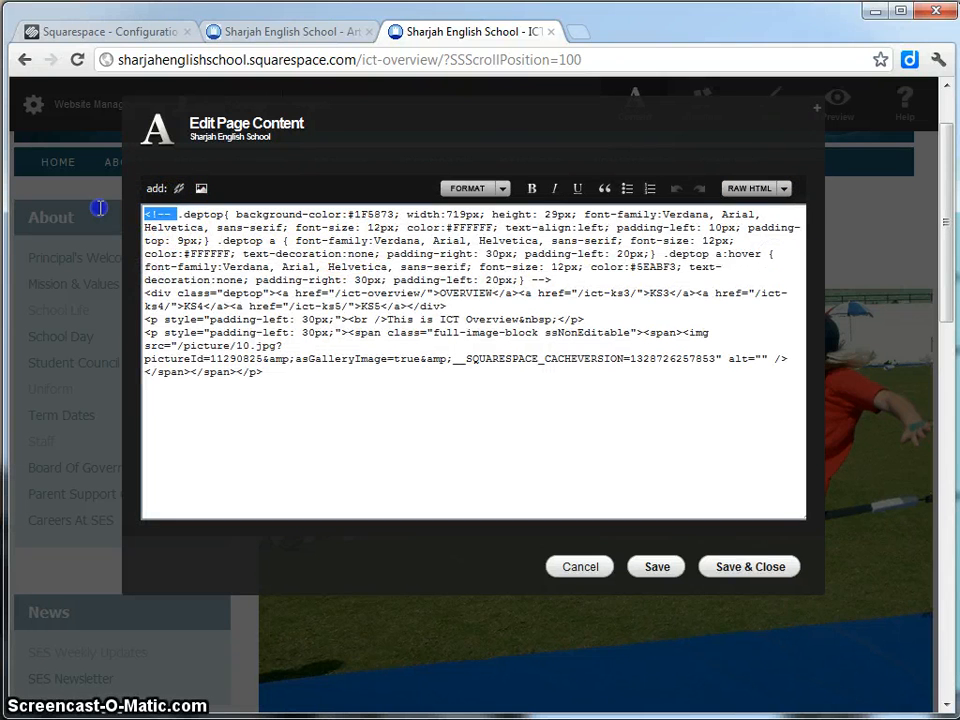
key("BackSpace")
left_click(664, 300)
left_click(345, 280)
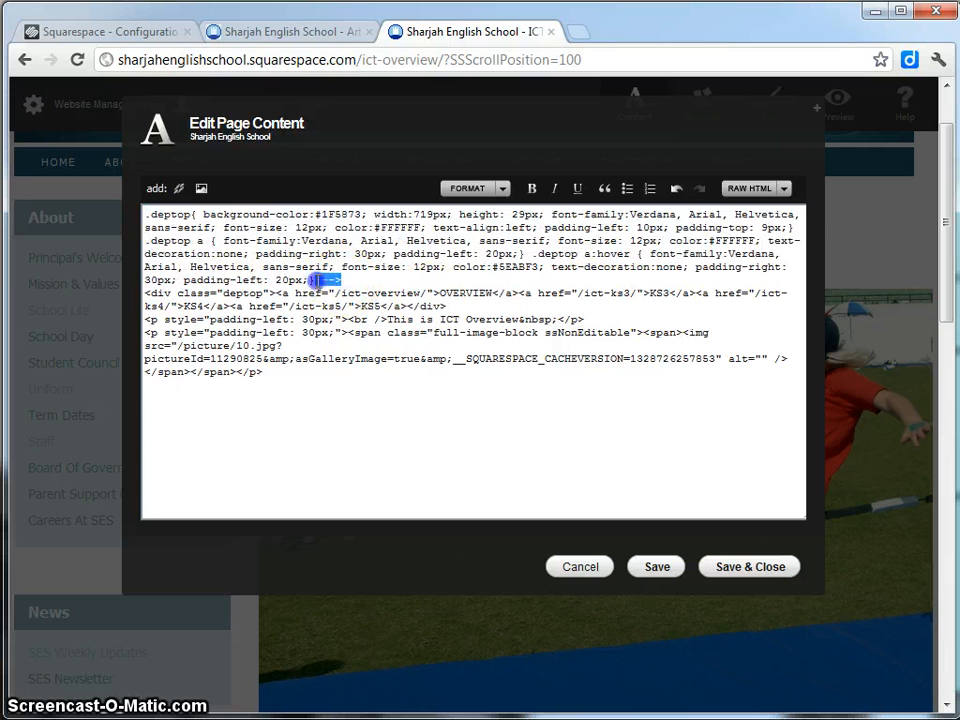
Wrap the CSS in <style type="text/css"> and </style> tags copied from the Art page, then save.
left_click(235, 30)
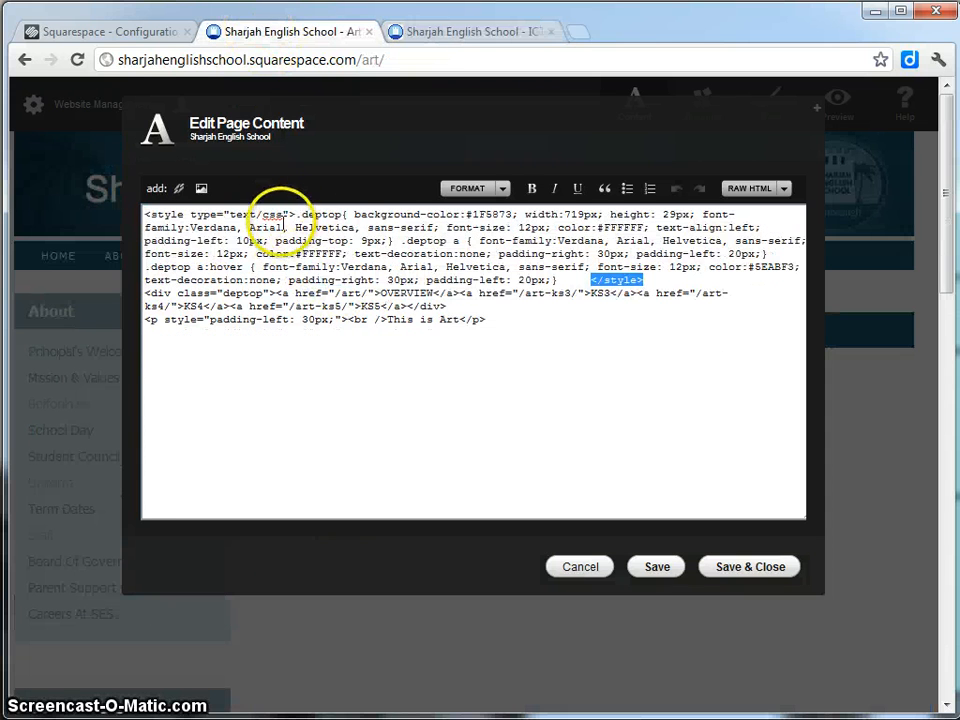
left_click_drag(293, 214, 183, 209)
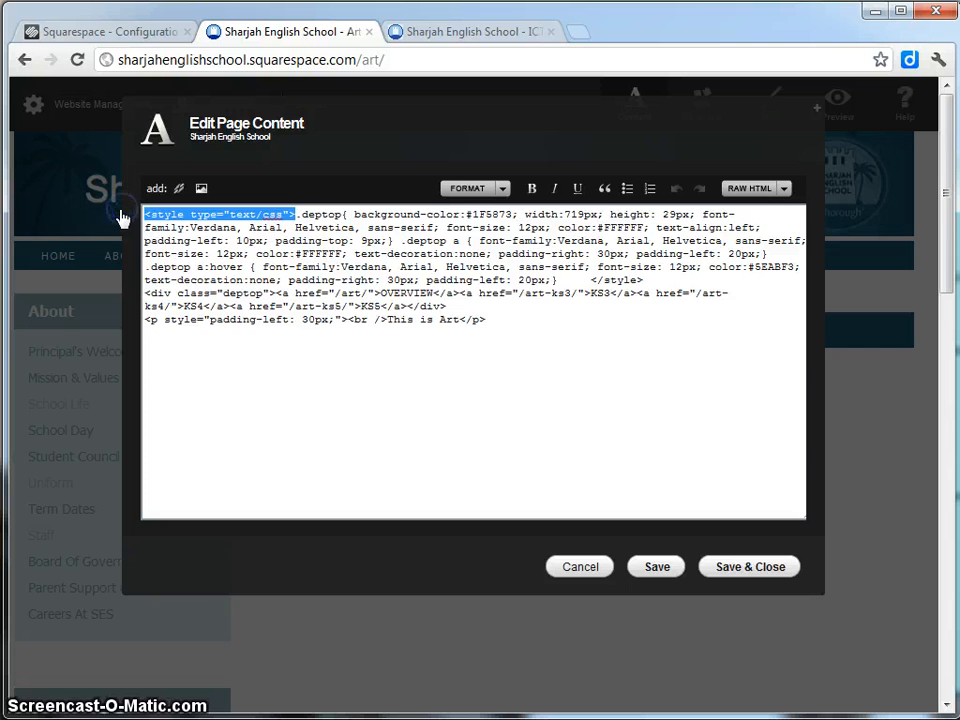
left_click(452, 31)
left_click(143, 215)
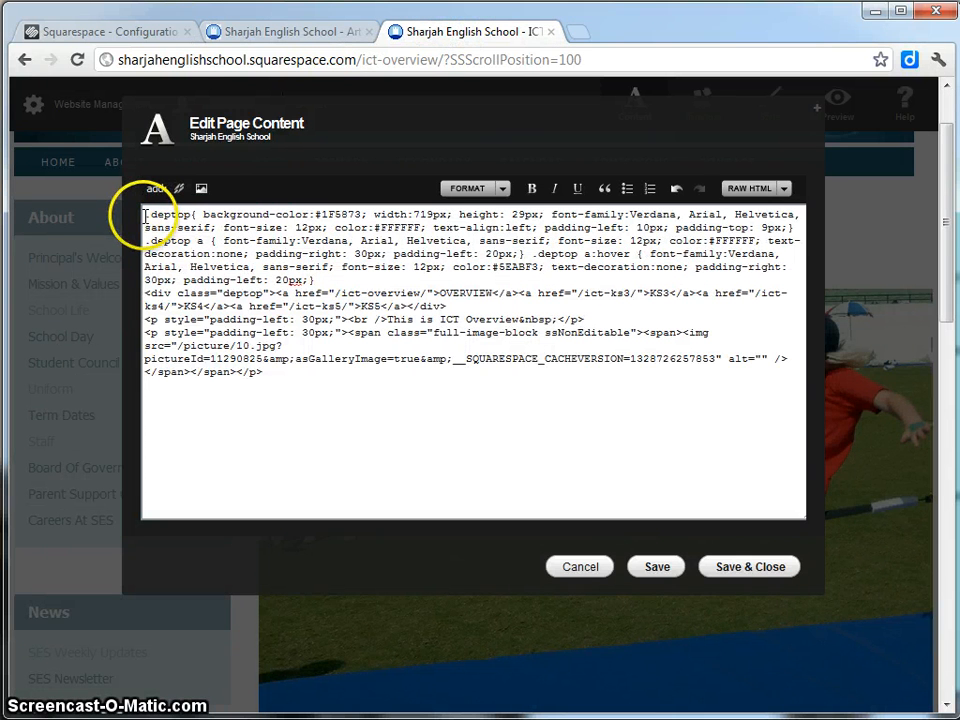
key("ctrl+v")
left_click(272, 33)
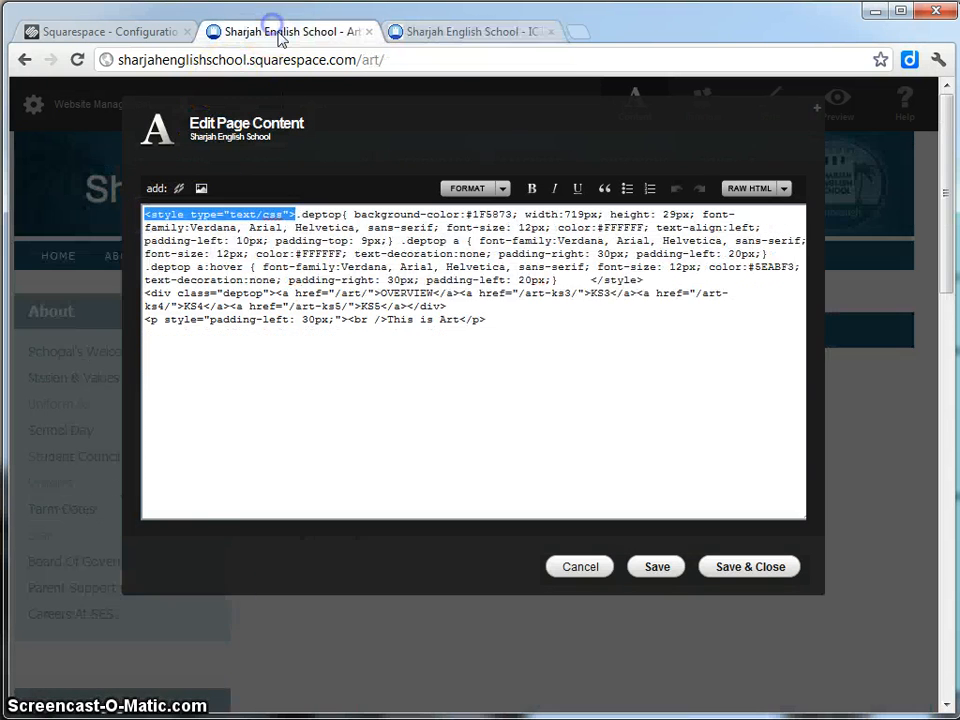
left_click_drag(643, 280, 585, 280)
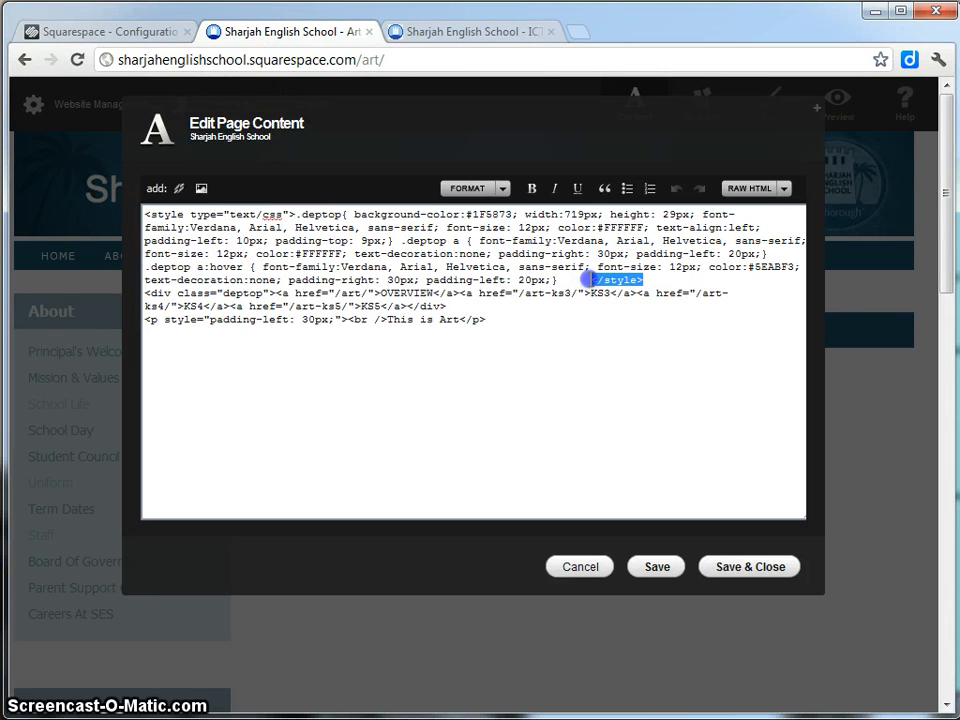
left_click(470, 32)
left_click(605, 279)
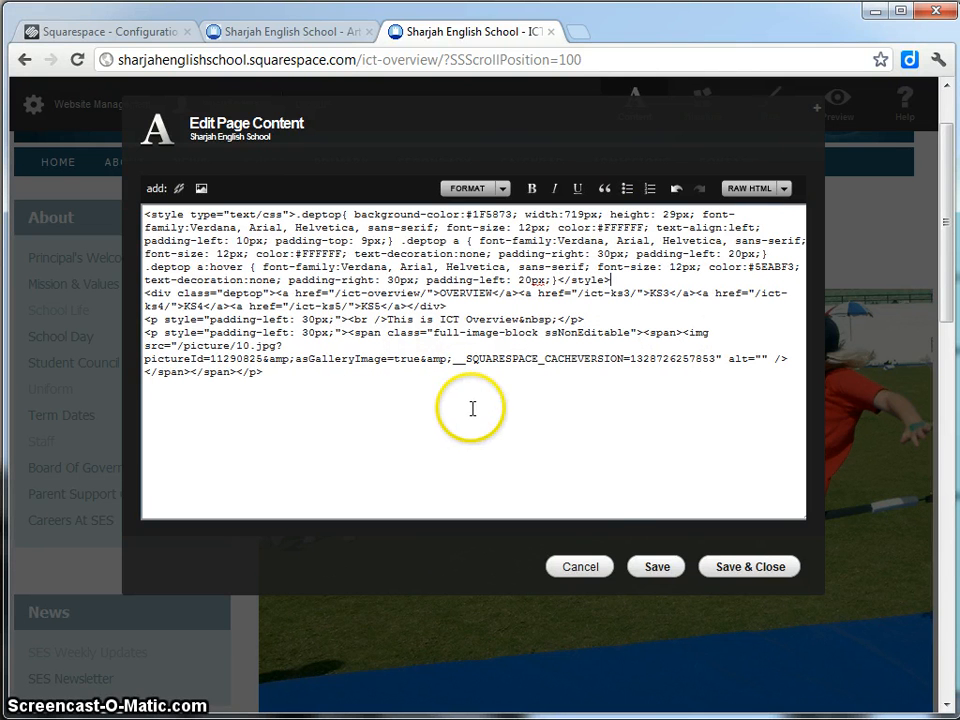
left_click(745, 568)
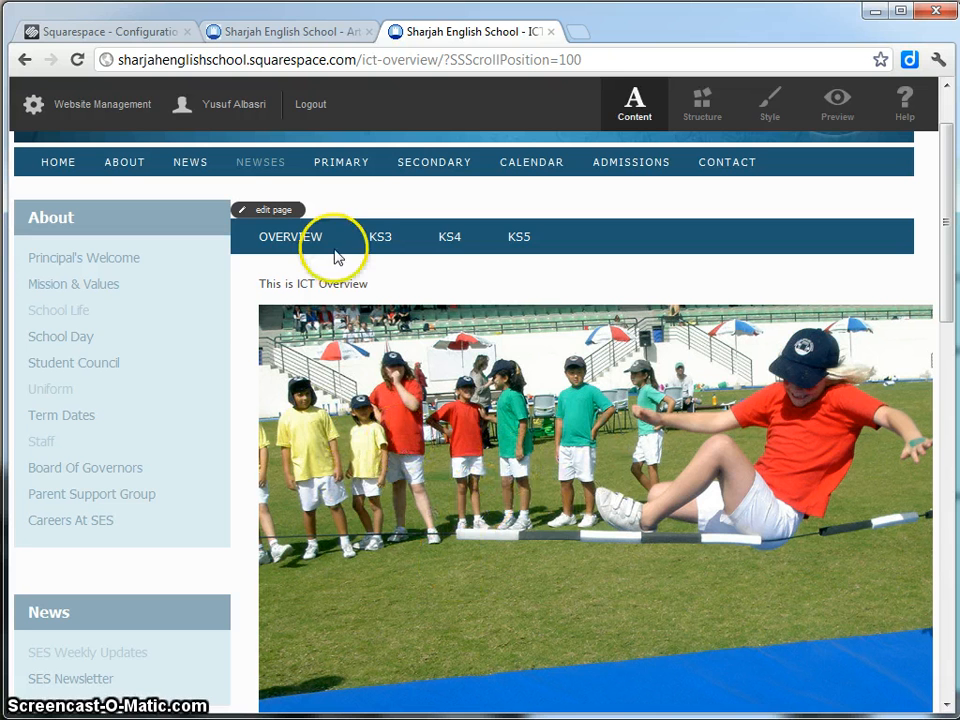
Delete the photo's final <p> code block from the ICT Overview source and save the page.
left_click(281, 212)
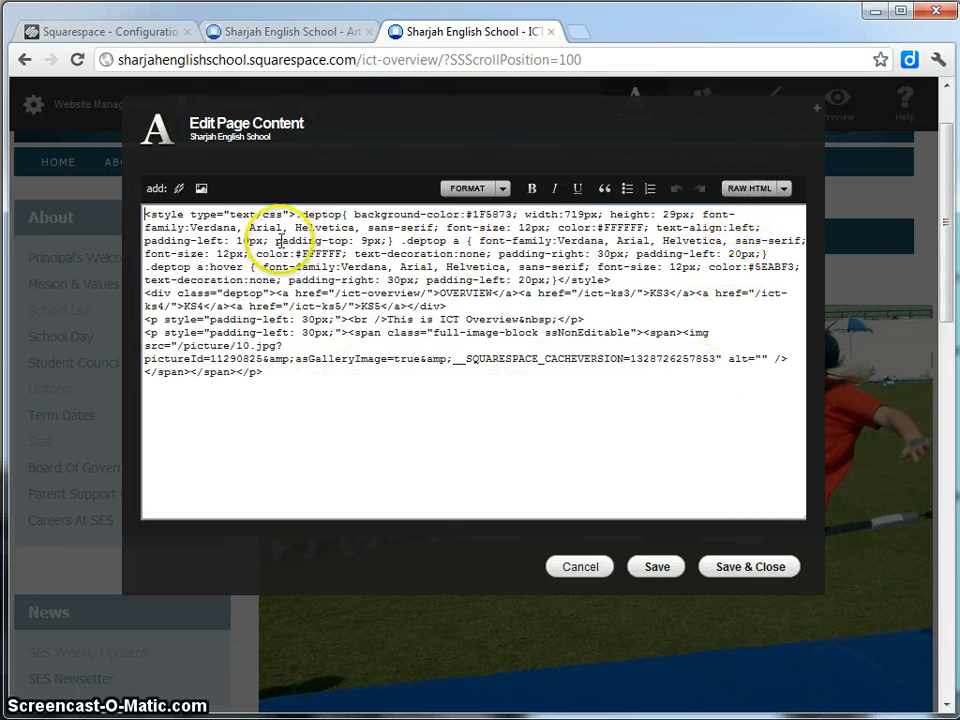
left_click_drag(295, 214, 150, 212)
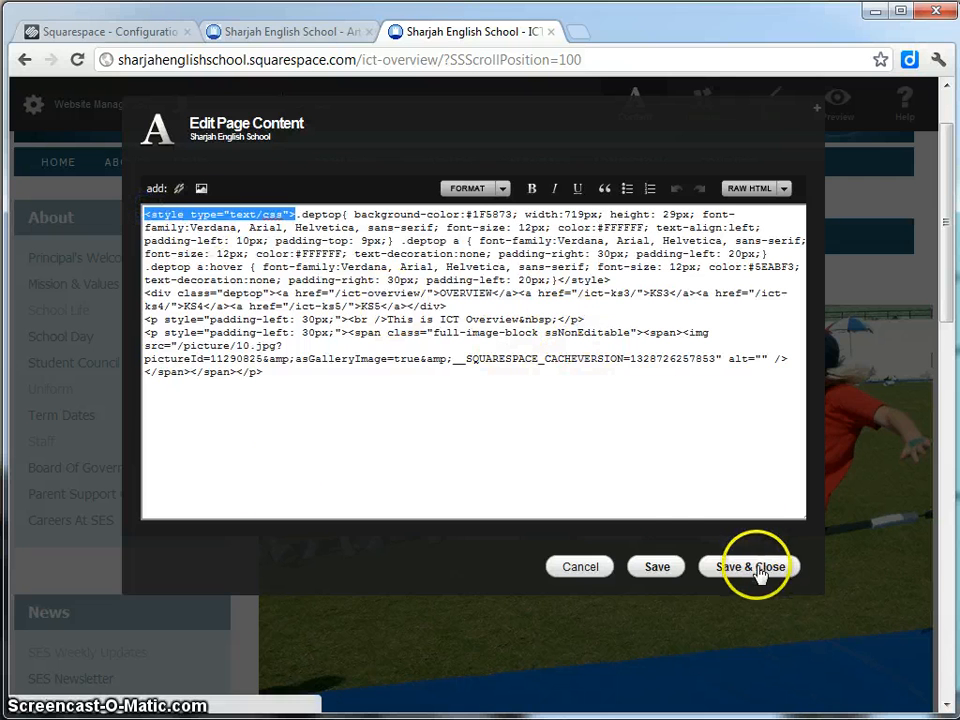
left_click_drag(272, 452, 145, 332)
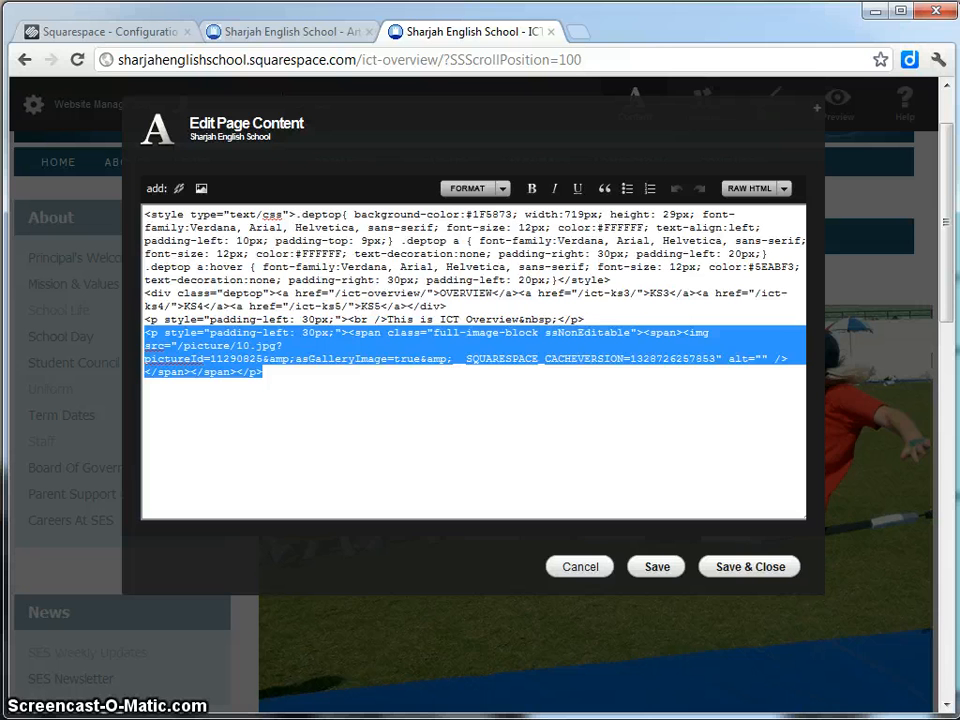
key("Delete")
left_click(740, 568)
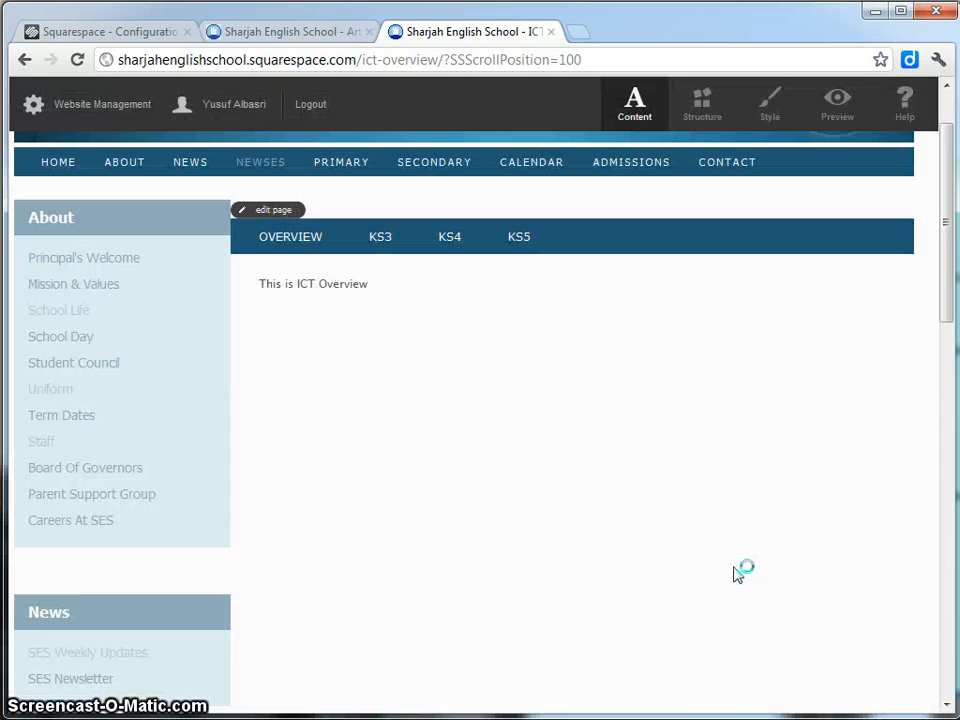
Add a new HTML page under Departments in Architecture, titled ICT KS3 with URL identifier ict-ks3.
left_click(110, 114)
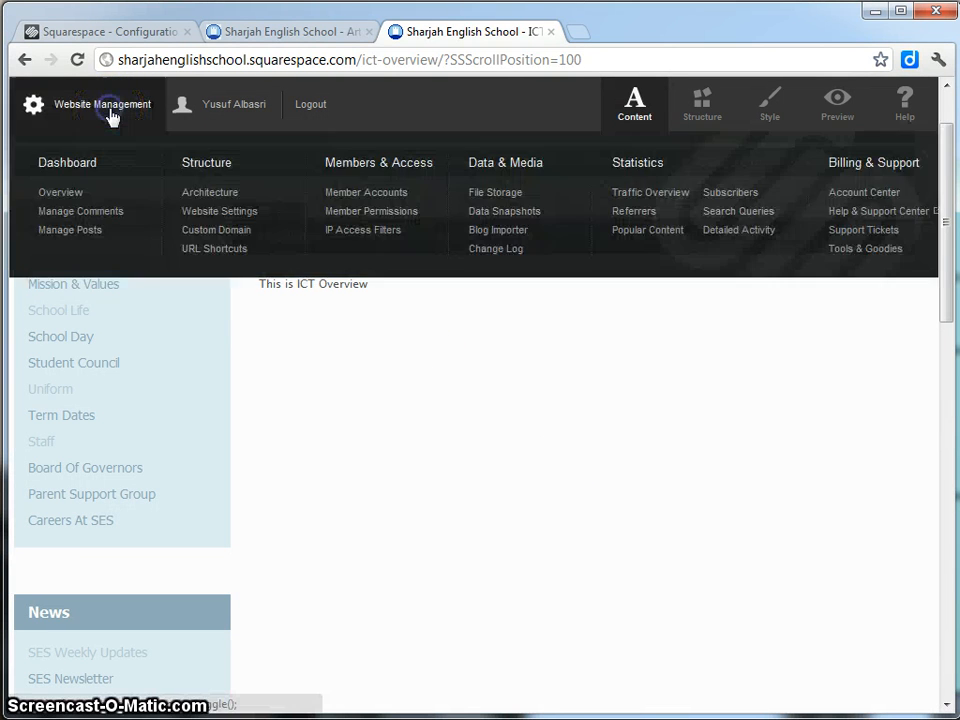
left_click(223, 193)
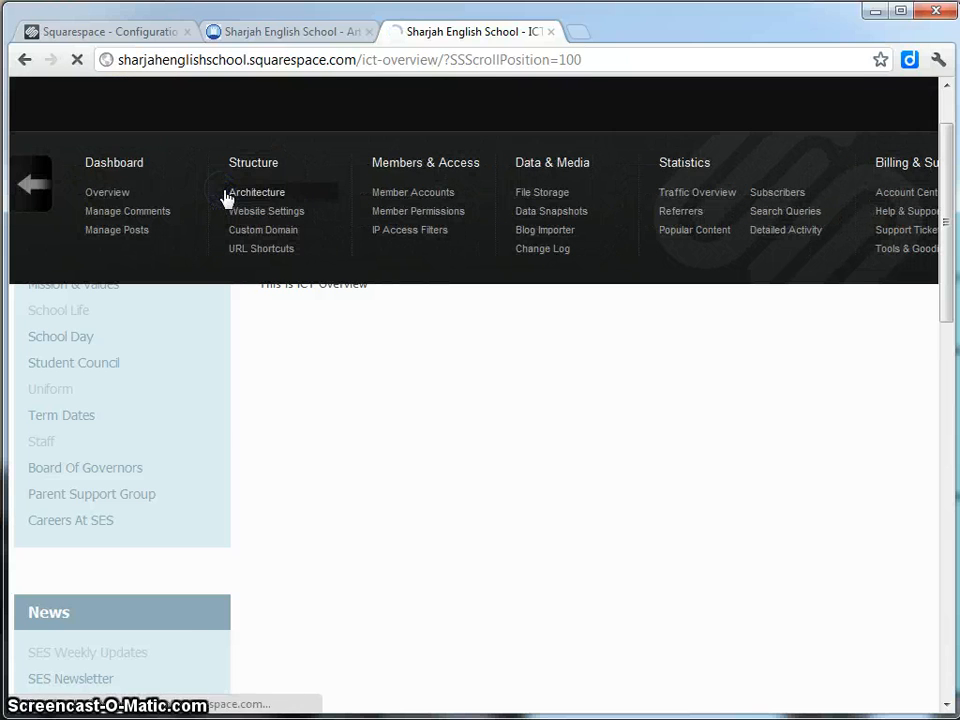
scroll(313, 427, "down", 6)
scroll(313, 427, "down", 15)
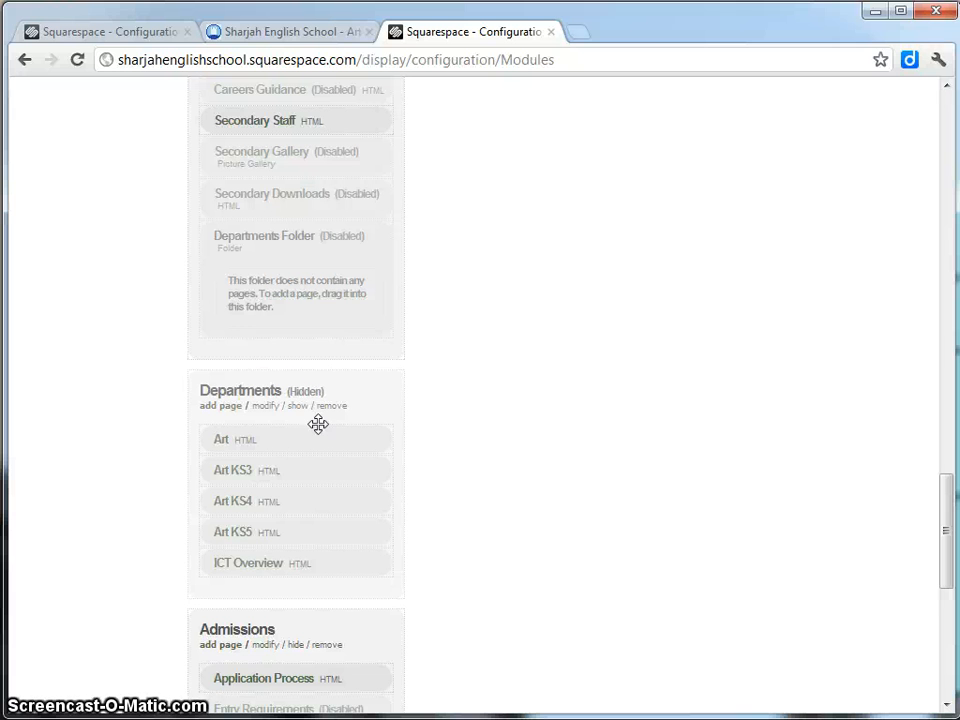
left_click(222, 408)
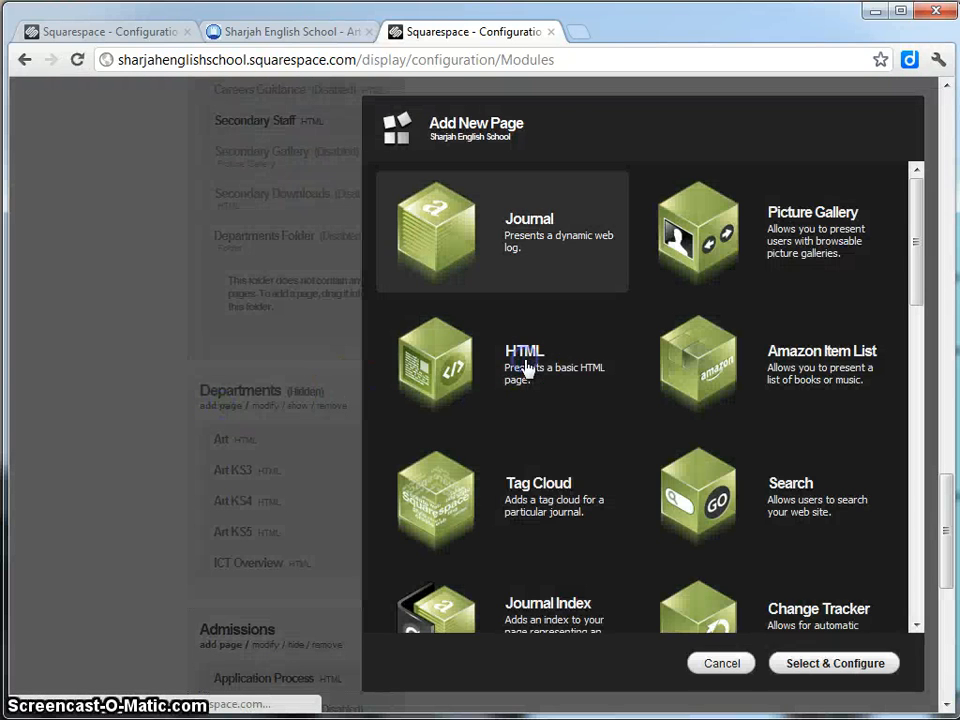
left_click(835, 663)
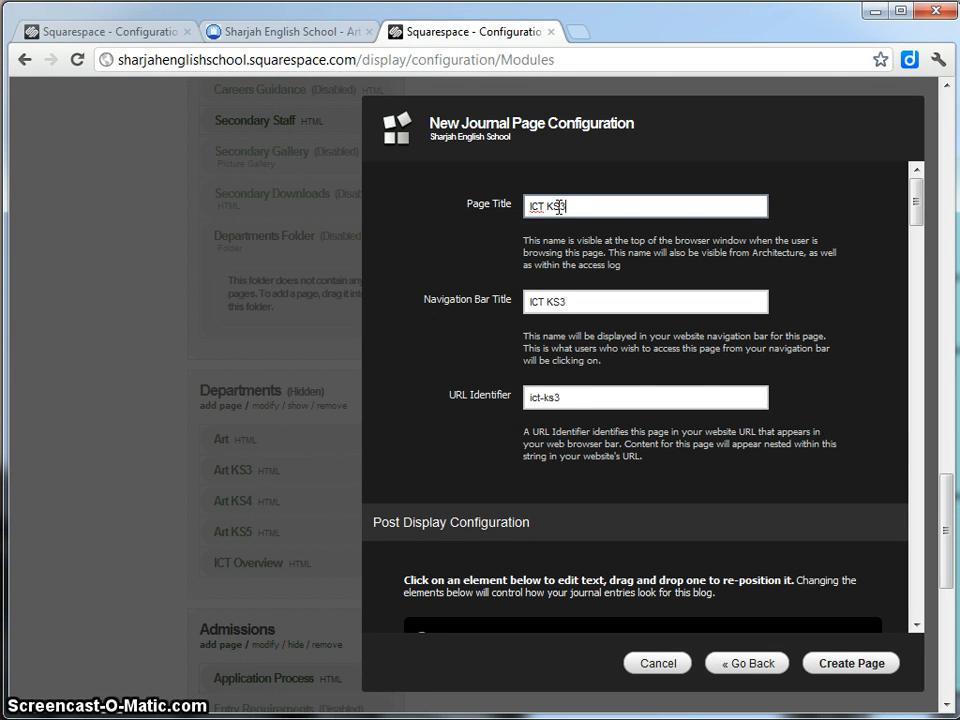
left_click_drag(707, 389, 470, 393)
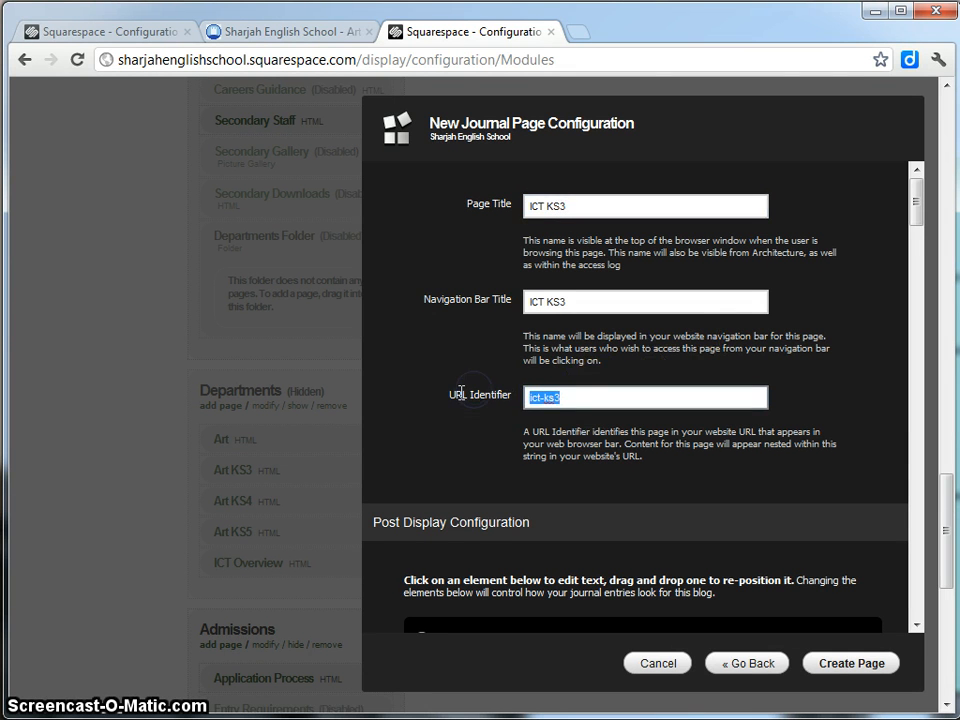